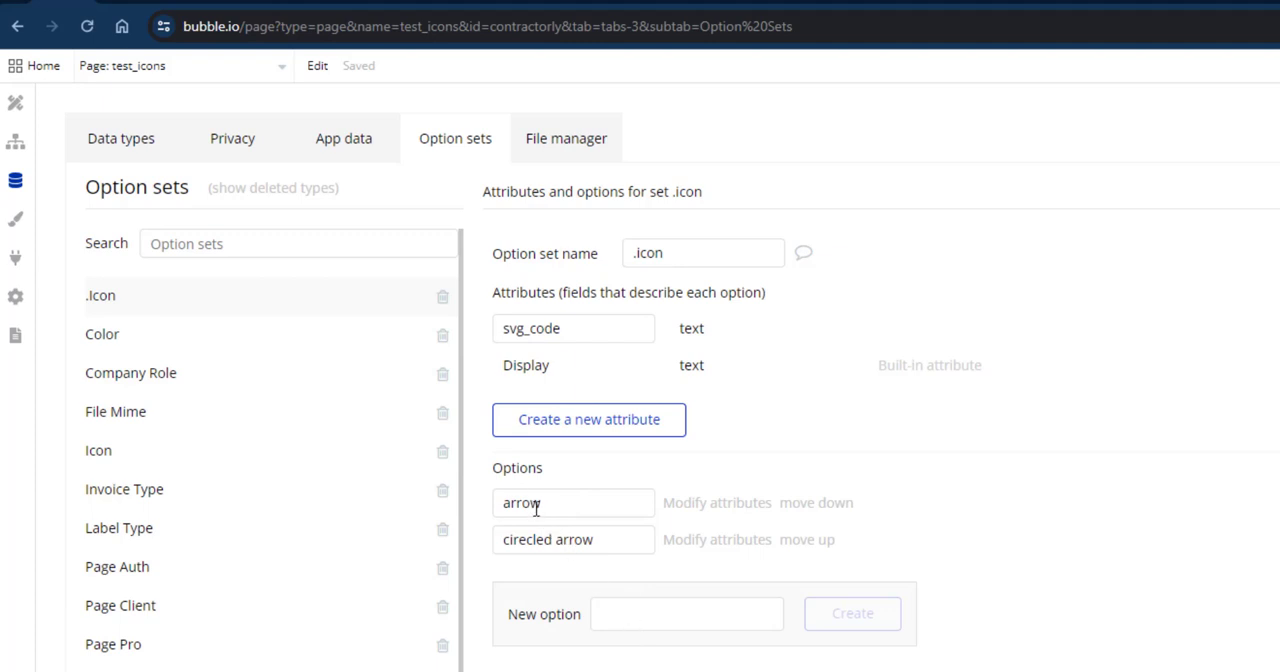
pyautogui.moveTo(542, 543)
pyautogui.moveTo(530, 336)
pyautogui.click(600, 420)
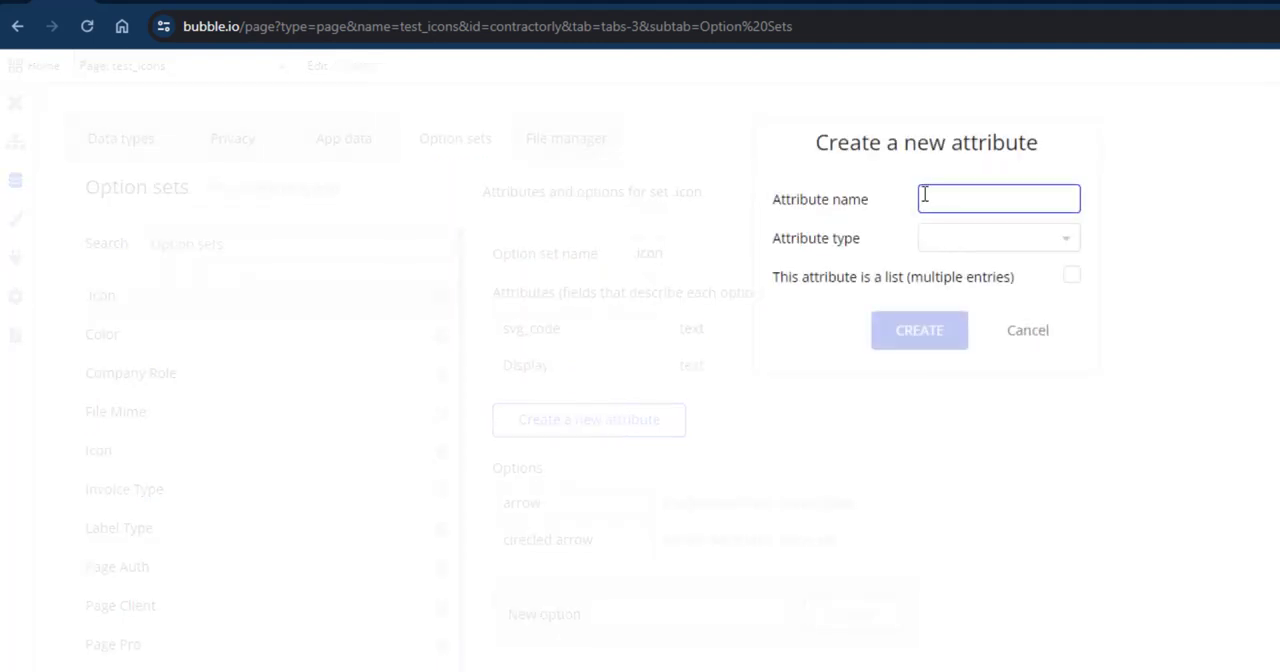
pyautogui.press('Escape')
# Add a new option named "contact" to the .icon option set.
pyautogui.click(662, 613)
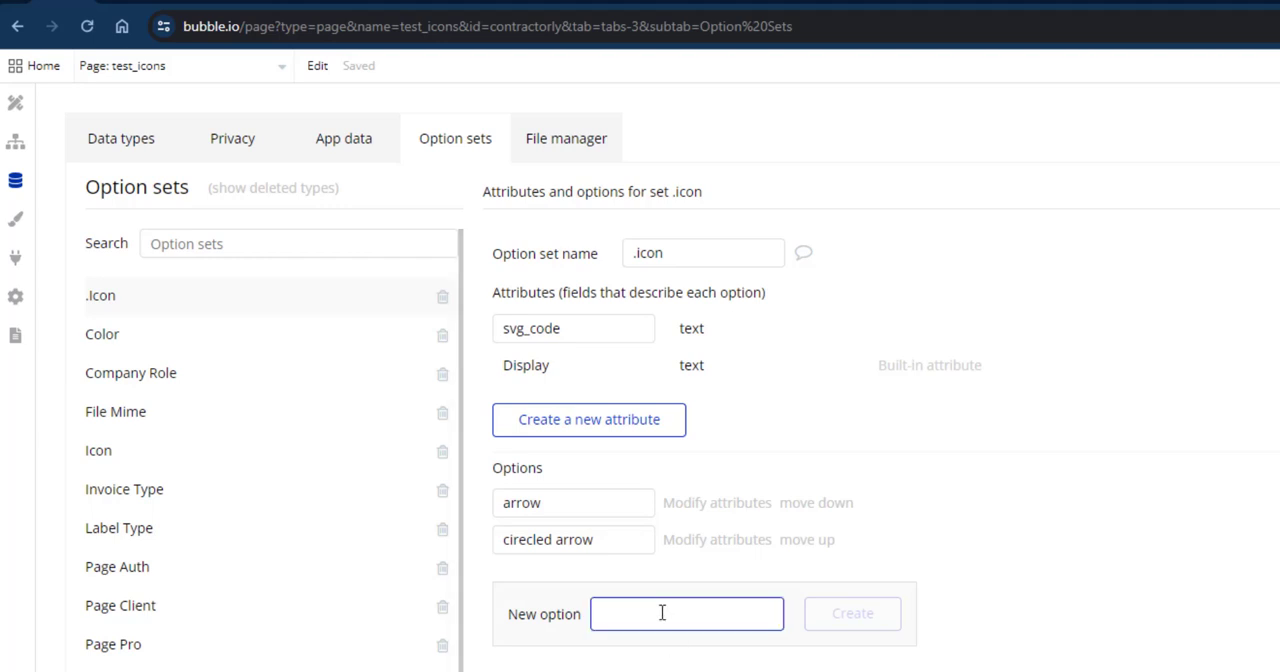
pyautogui.write('co')
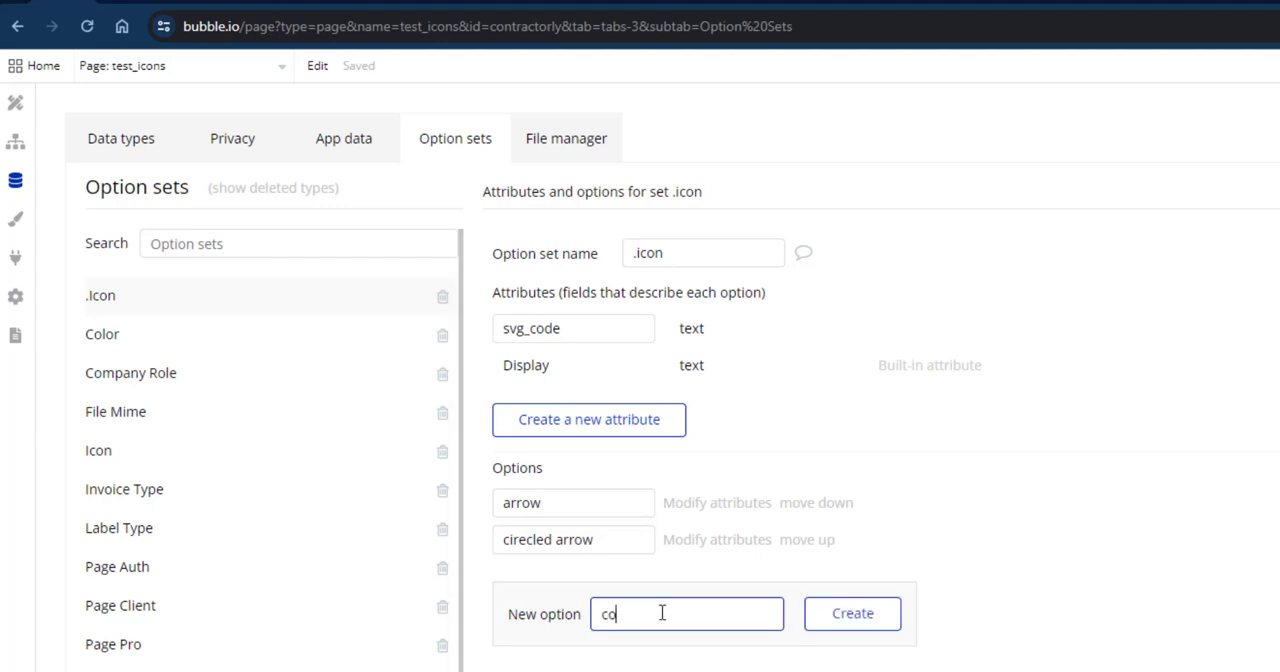
pyautogui.write('ntact')
pyautogui.click(845, 613)
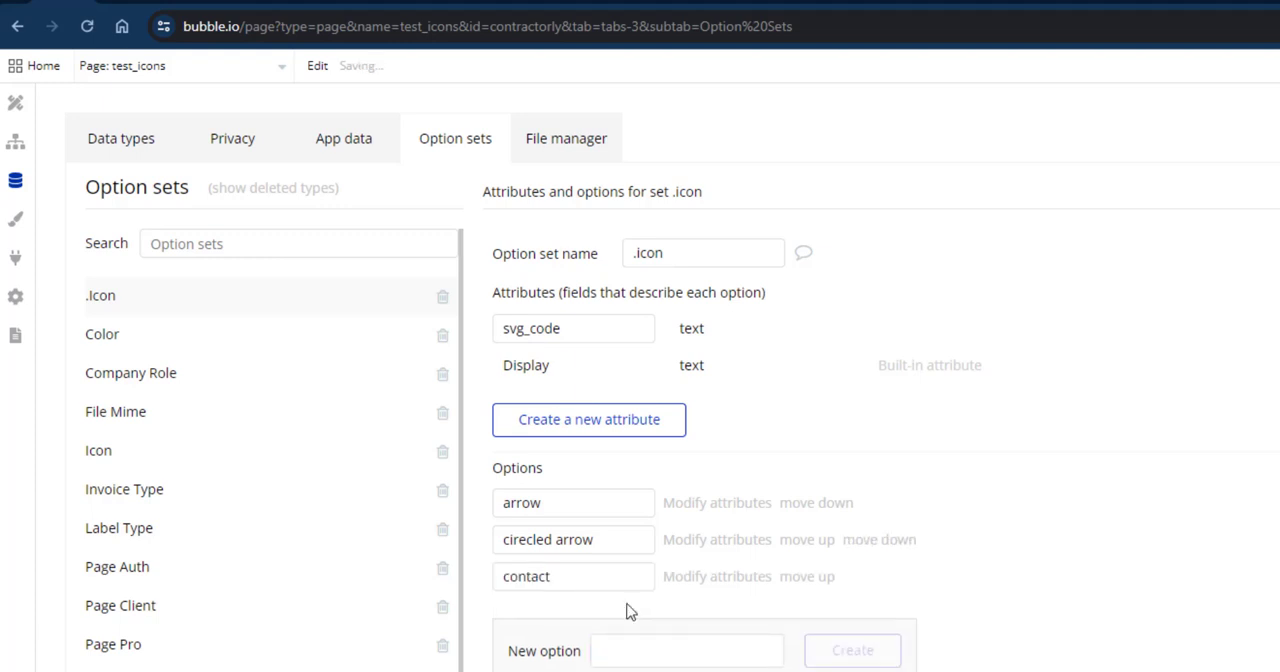
# Switch to the Figma icon styleguide and copy the contact-book icon under Communications as SVG.
pyautogui.click(140, 2)
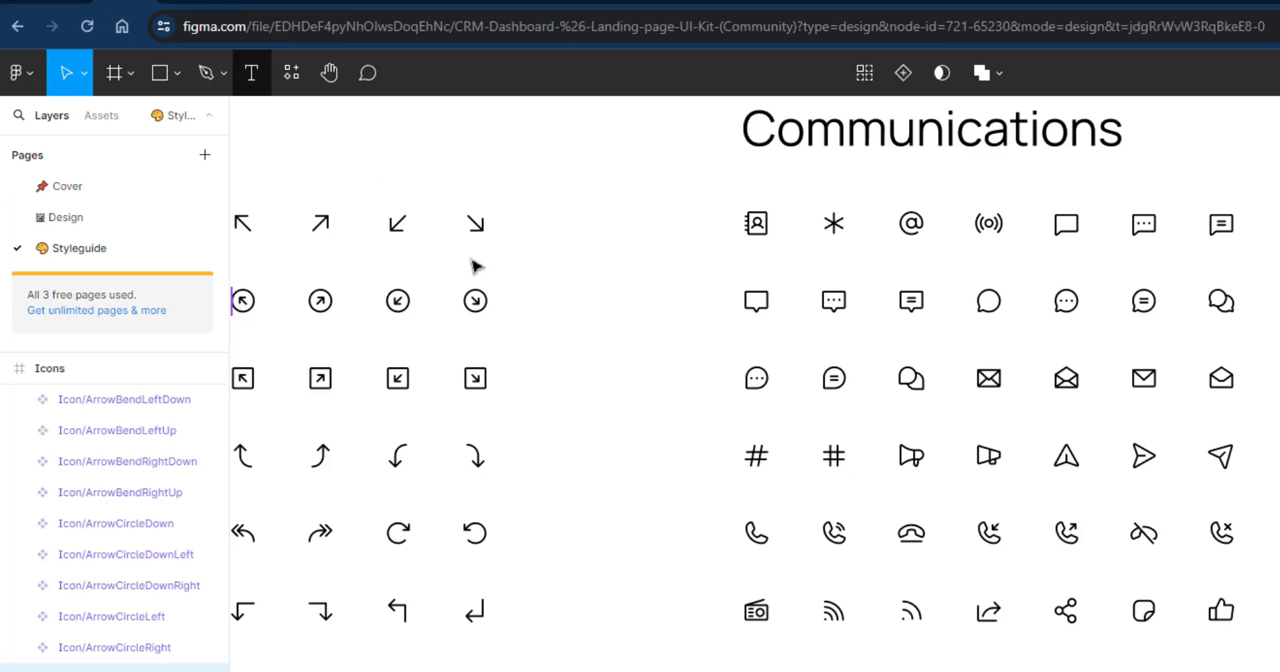
pyautogui.hscroll(-2, 594, 384)
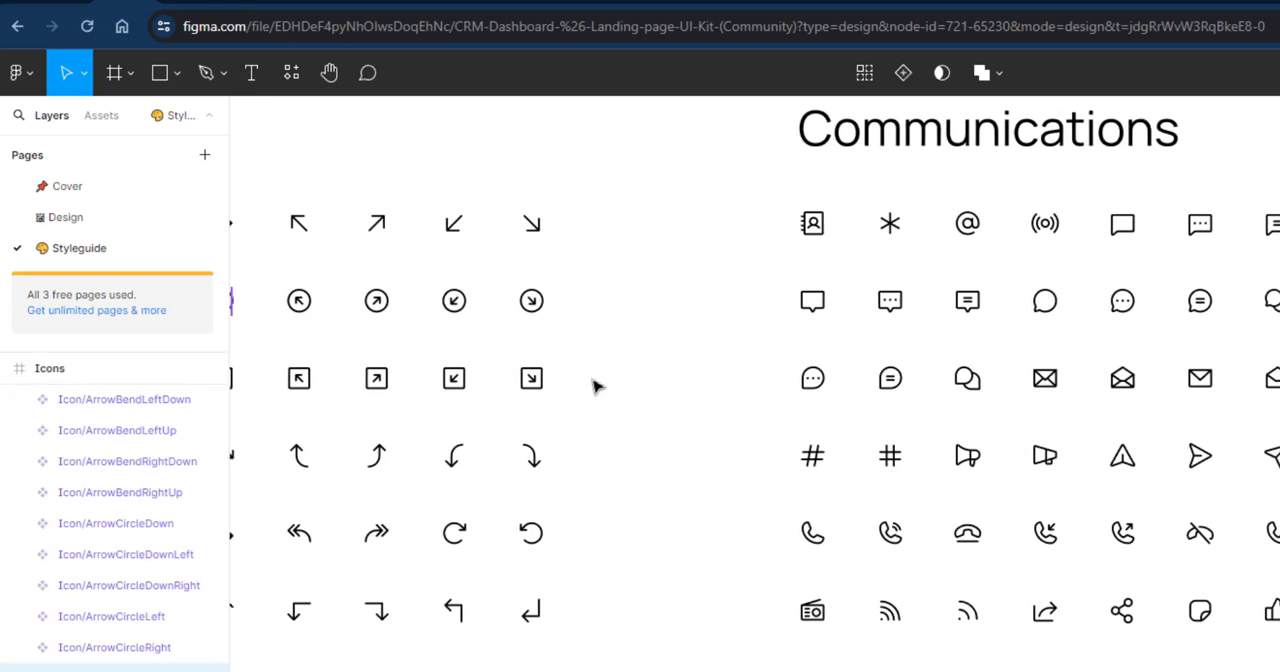
pyautogui.hscroll(4, 594, 387)
pyautogui.rightClick(690, 225)
pyautogui.moveTo(740, 314)
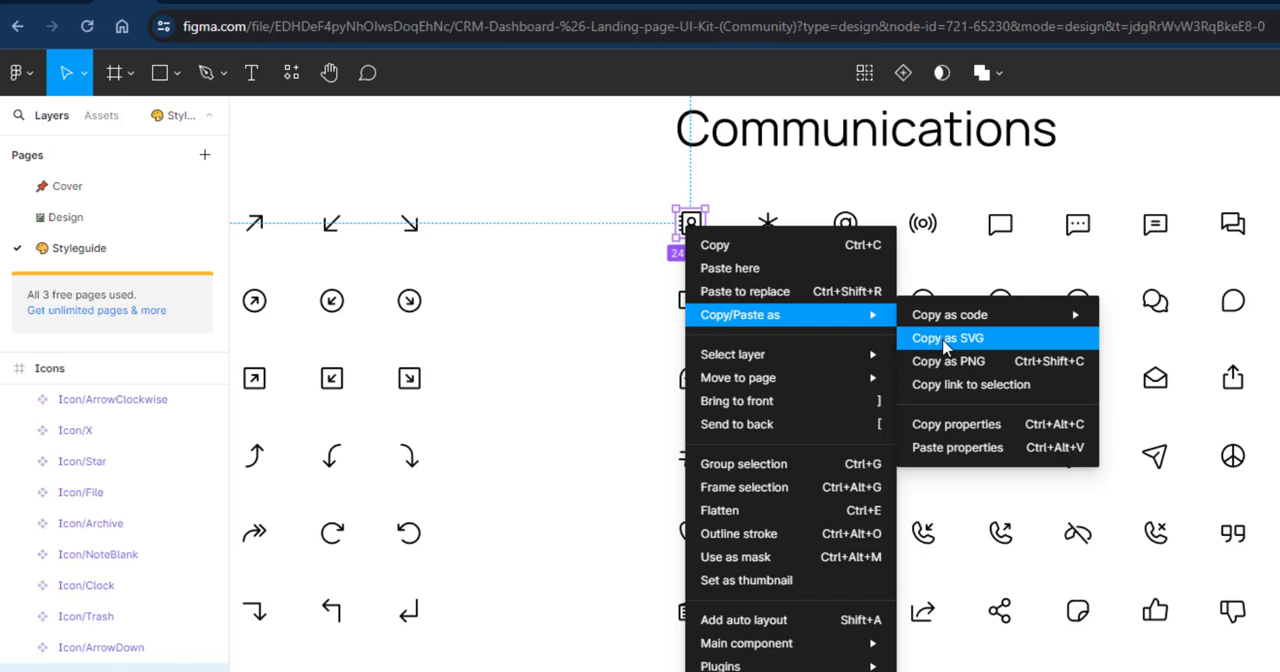
pyautogui.click(945, 338)
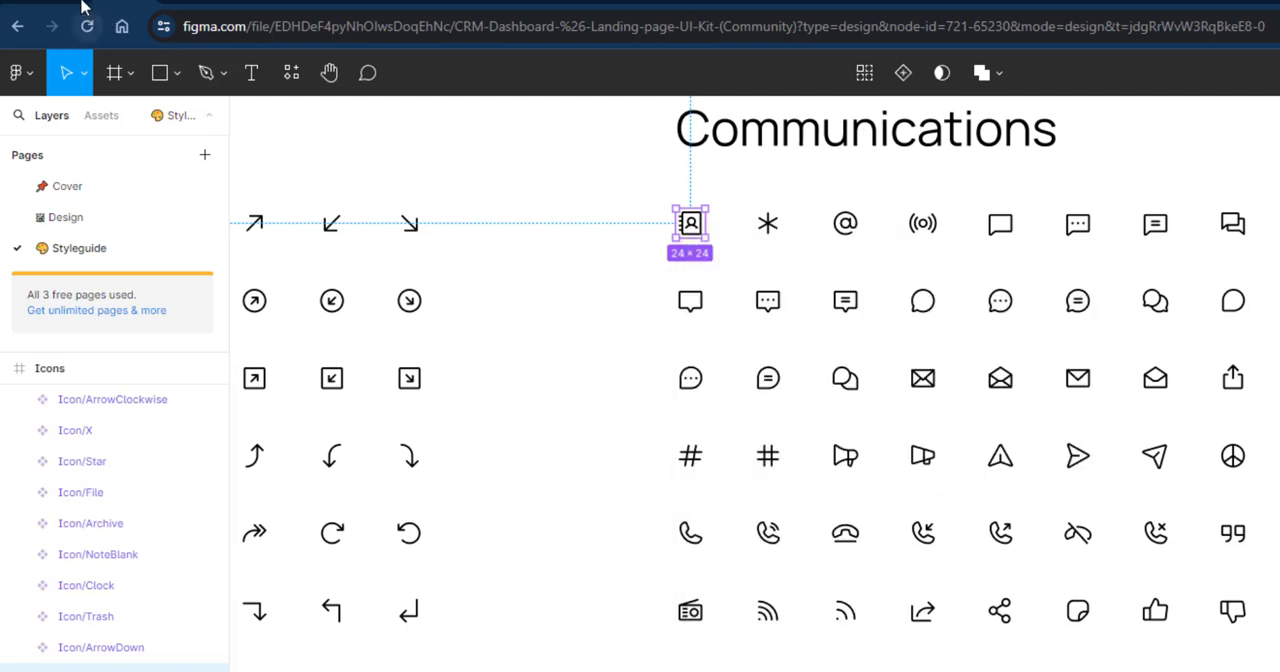
# Switch back to Bubble and paste the copied SVG into the contact option's svg_code attribute.
pyautogui.hotkey('ctrl', 'Tab')
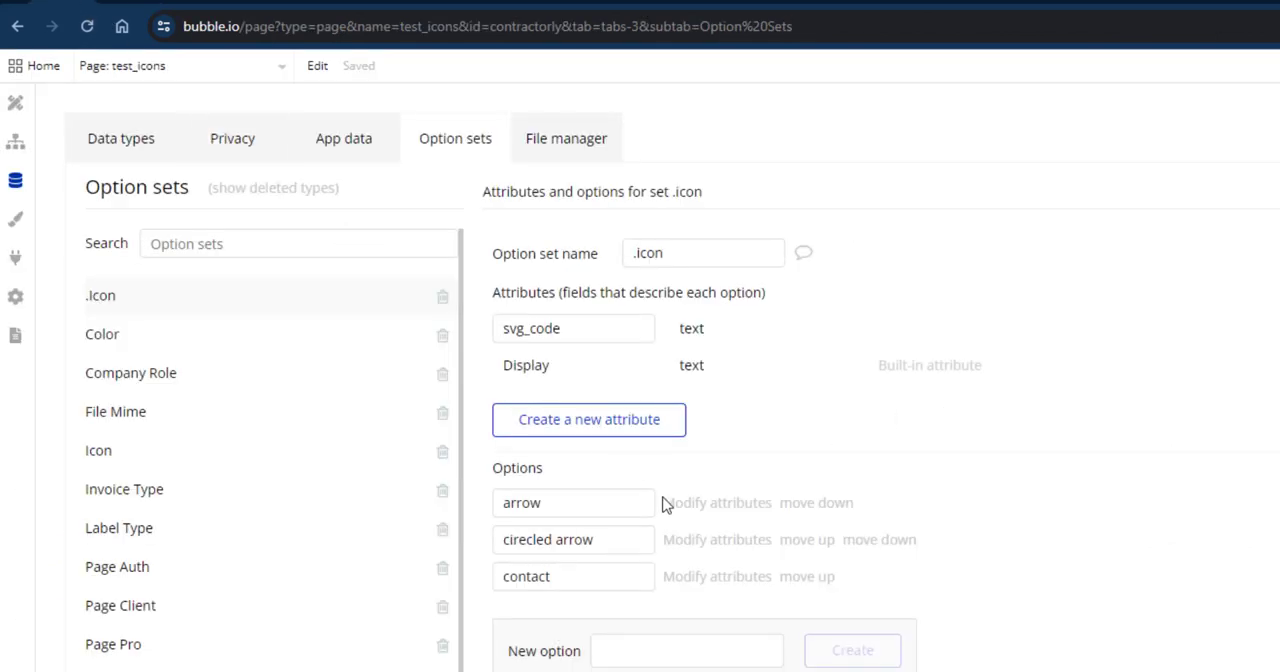
pyautogui.click(681, 586)
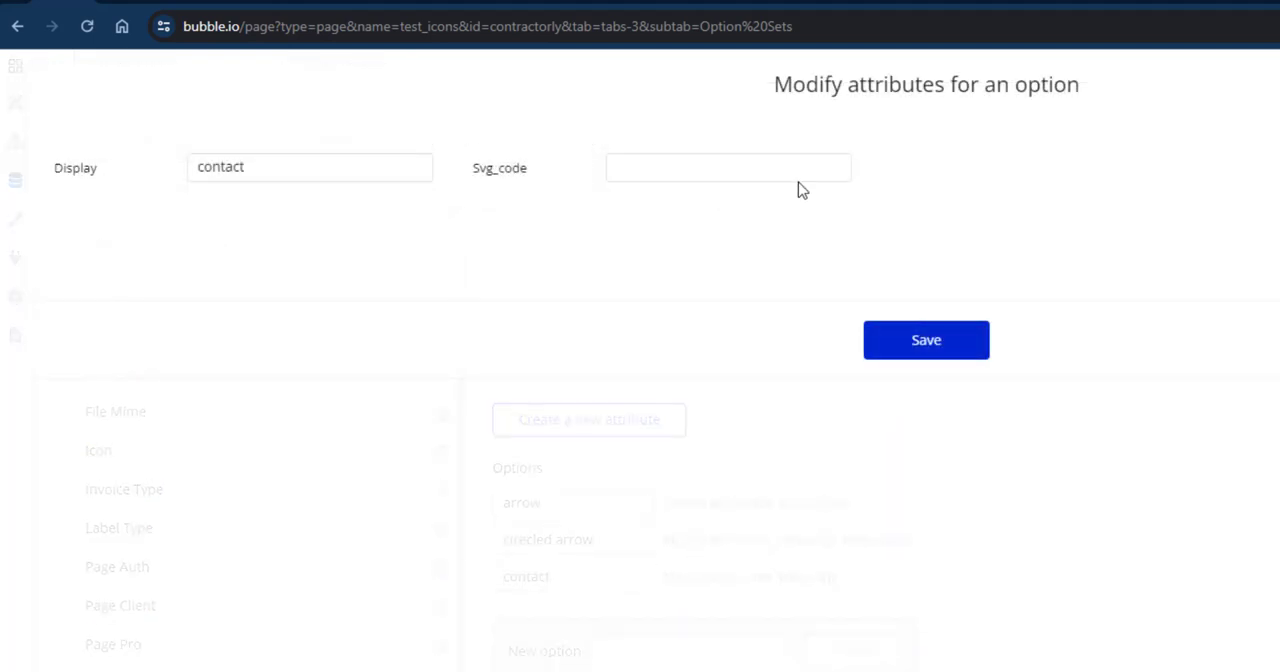
pyautogui.click(746, 179)
pyautogui.hotkey('ctrl', 'v')
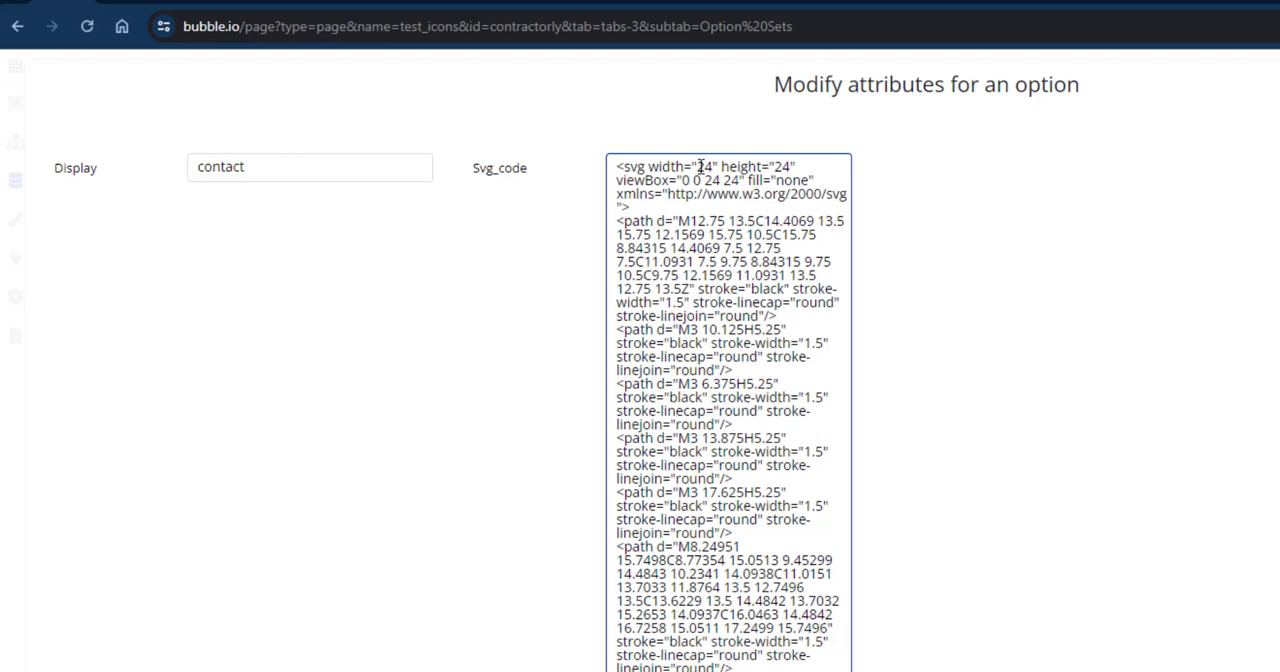
pyautogui.doubleClick(701, 167)
pyautogui.press('BackSpace')
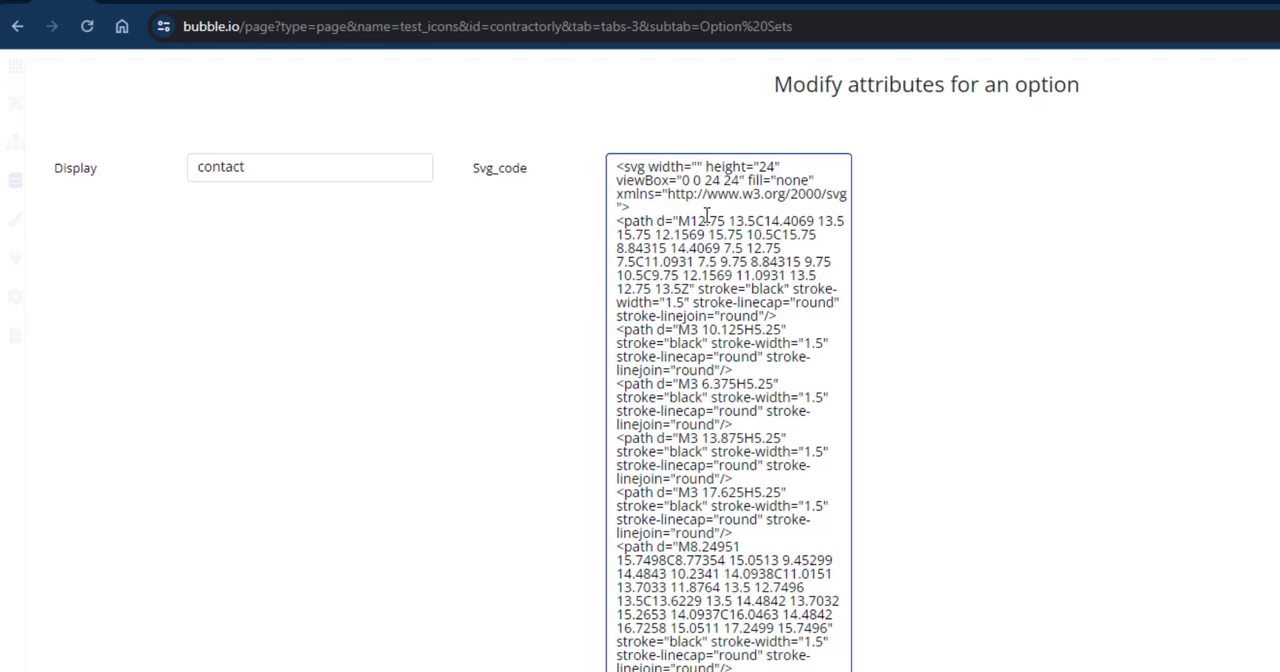
pyautogui.write('@')
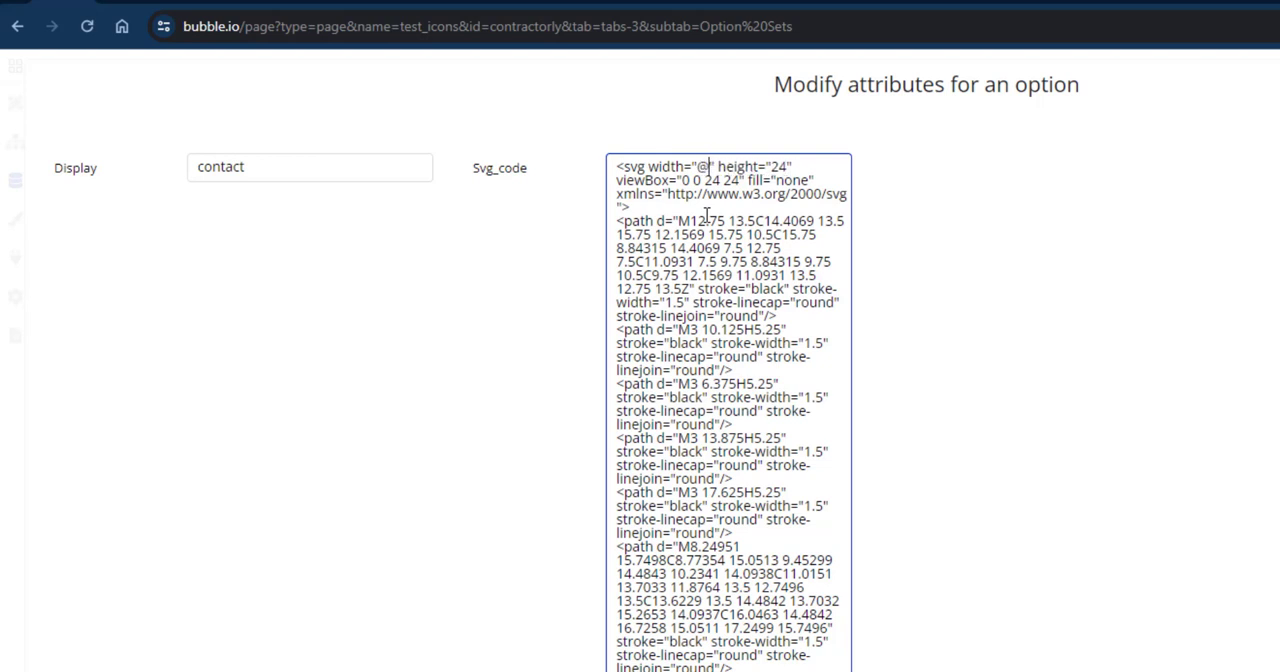
pyautogui.write('size')
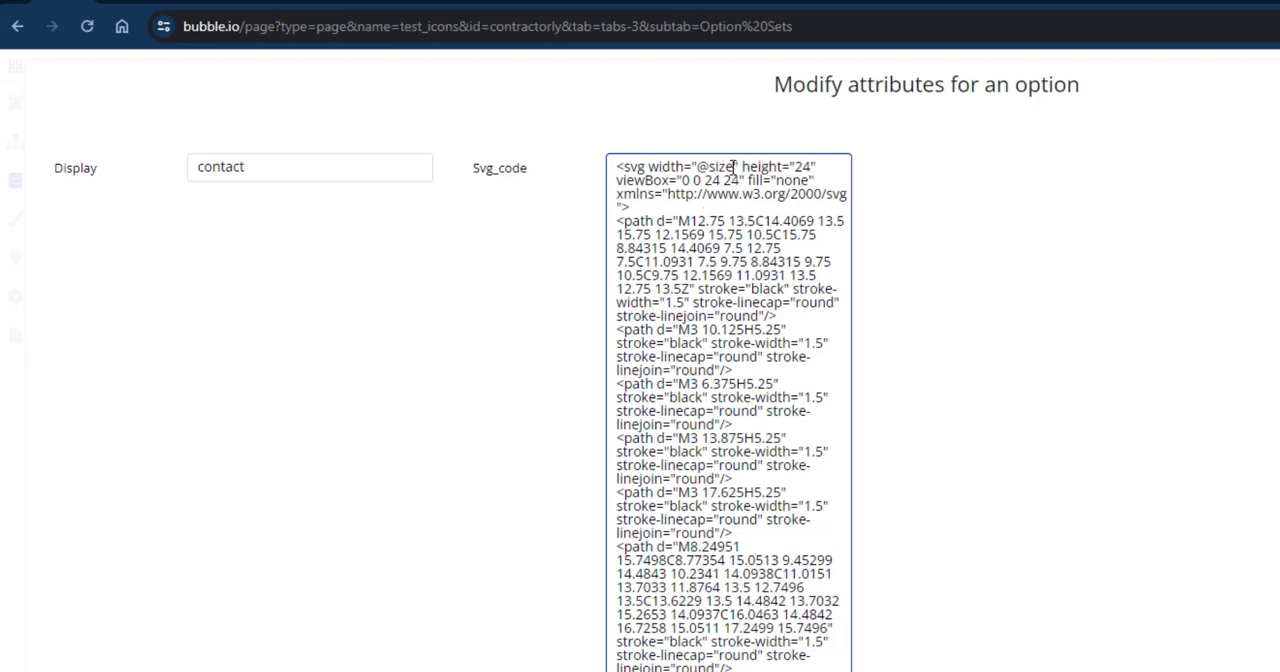
pyautogui.moveTo(734, 167); pyautogui.dragTo(697, 167)
pyautogui.doubleClick(803, 167)
pyautogui.hotkey('ctrl', 'v')
pyautogui.moveTo(751, 289); pyautogui.dragTo(786, 289)
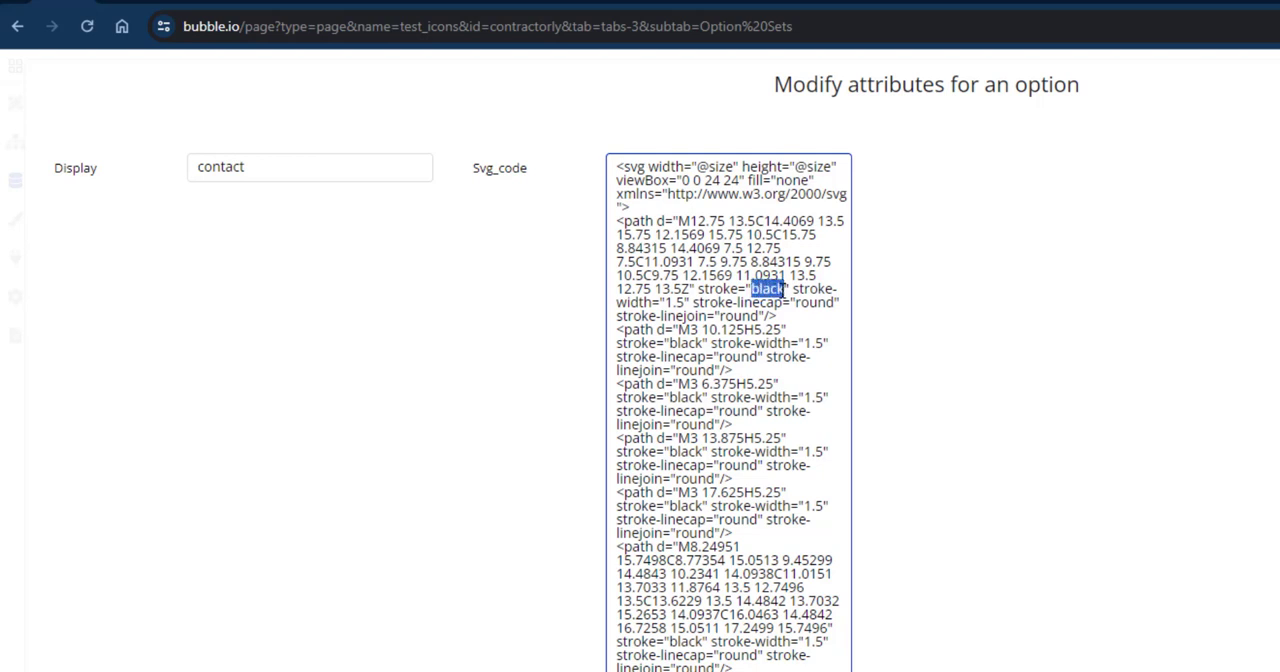
pyautogui.hotkey('ctrl', 'v')
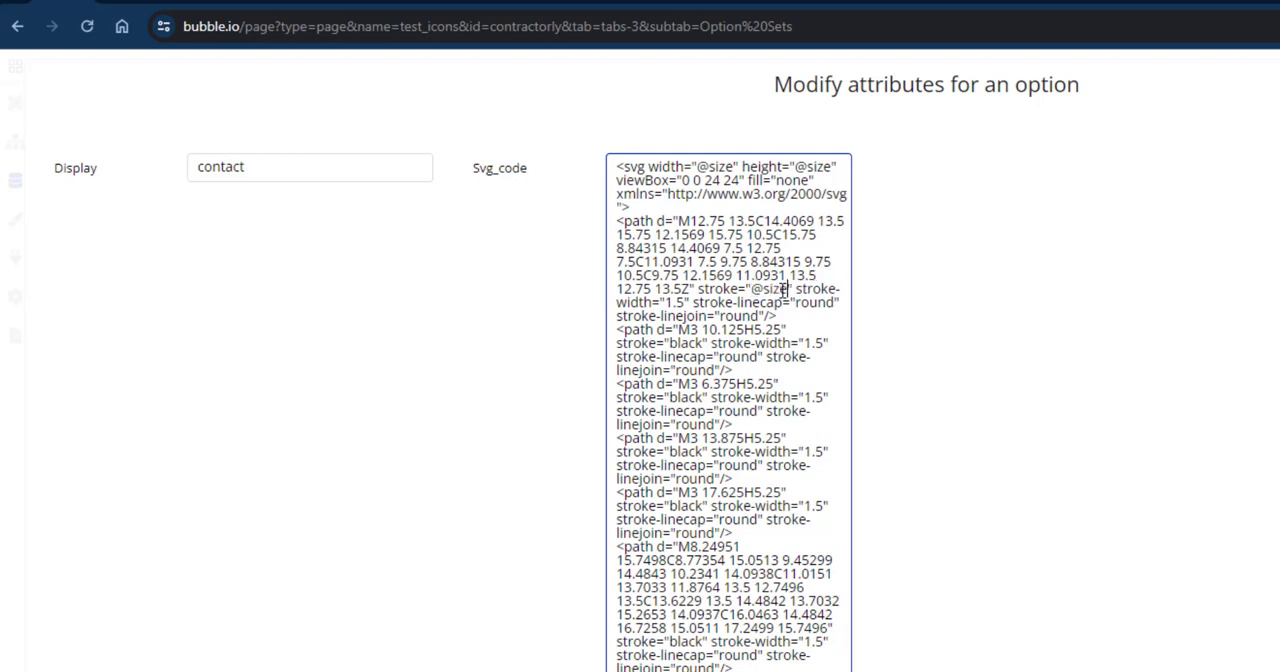
pyautogui.moveTo(784, 289); pyautogui.dragTo(767, 291)
pyautogui.write('color')
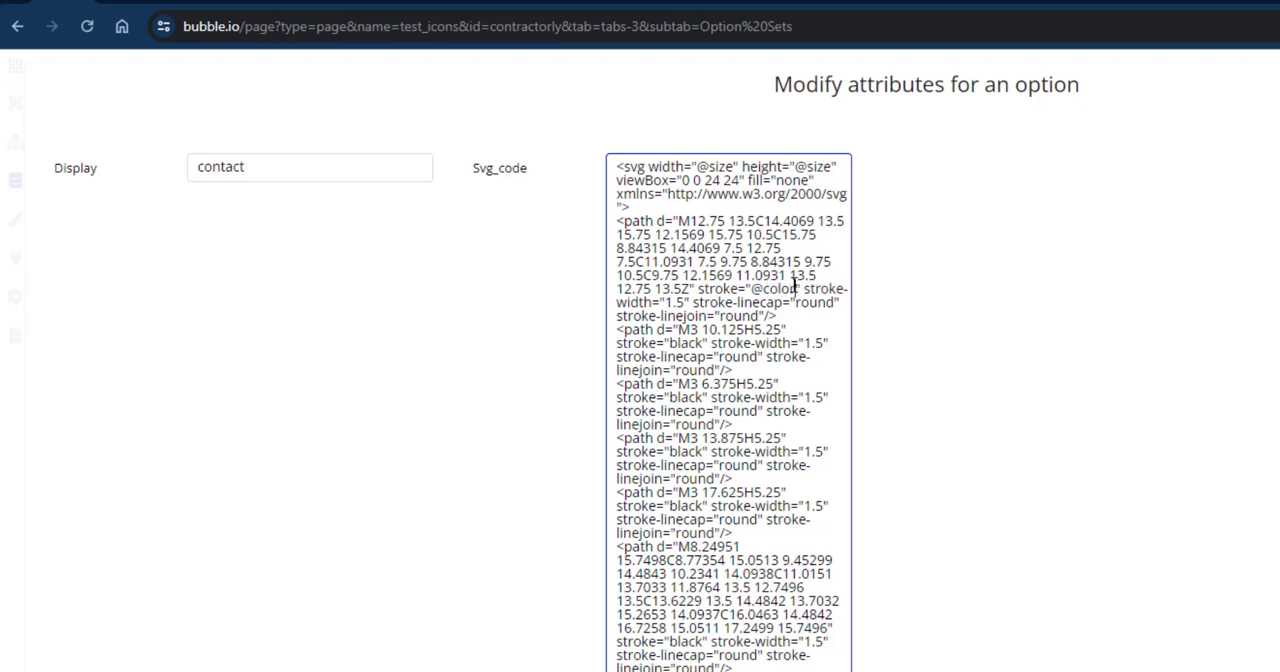
pyautogui.moveTo(798, 289); pyautogui.dragTo(751, 290)
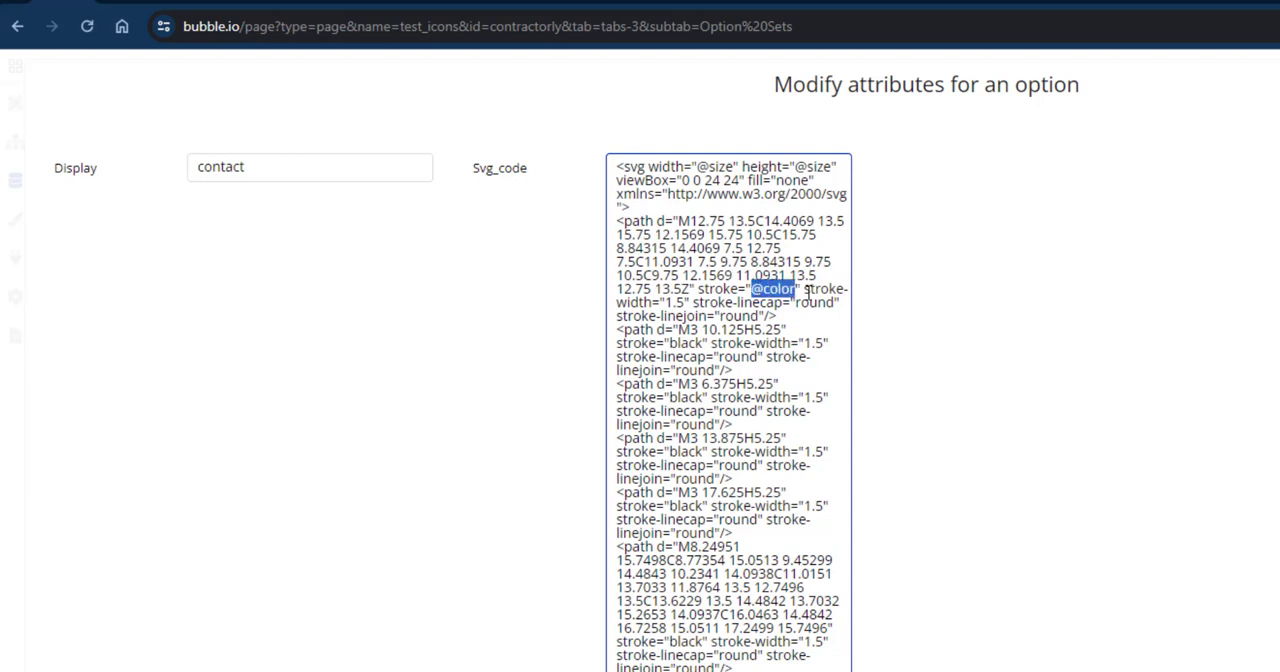
pyautogui.click(670, 343)
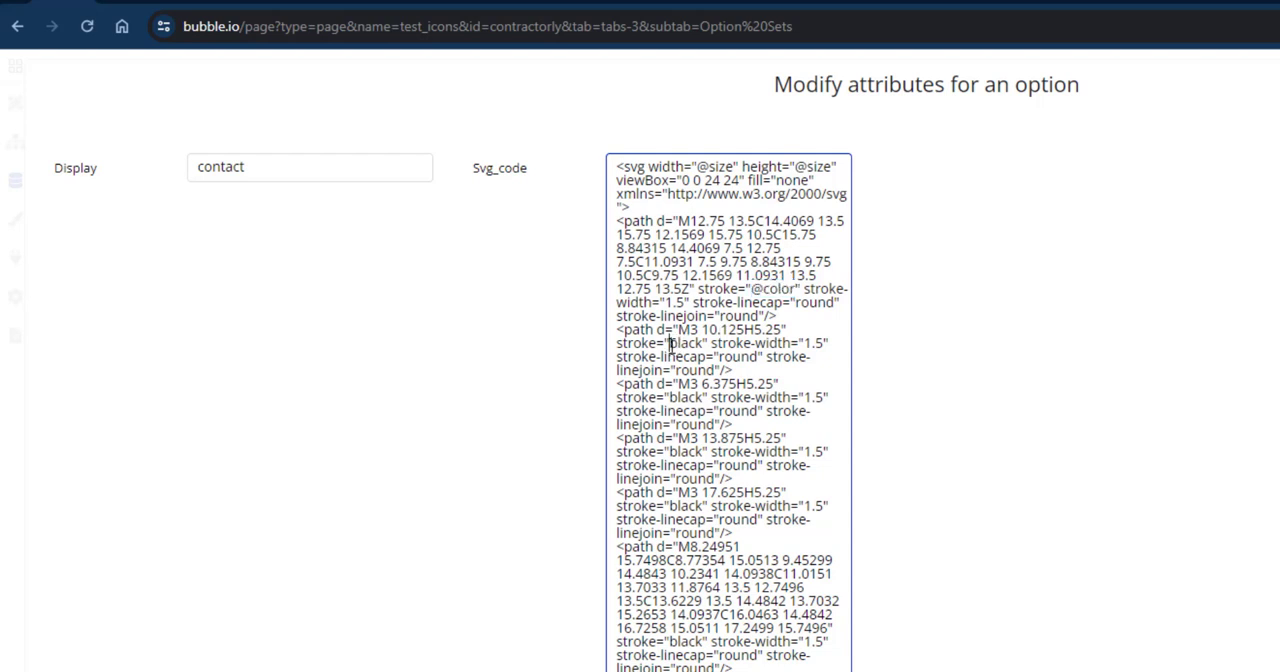
pyautogui.moveTo(670, 343); pyautogui.dragTo(704, 343)
pyautogui.hotkey('ctrl', 'v')
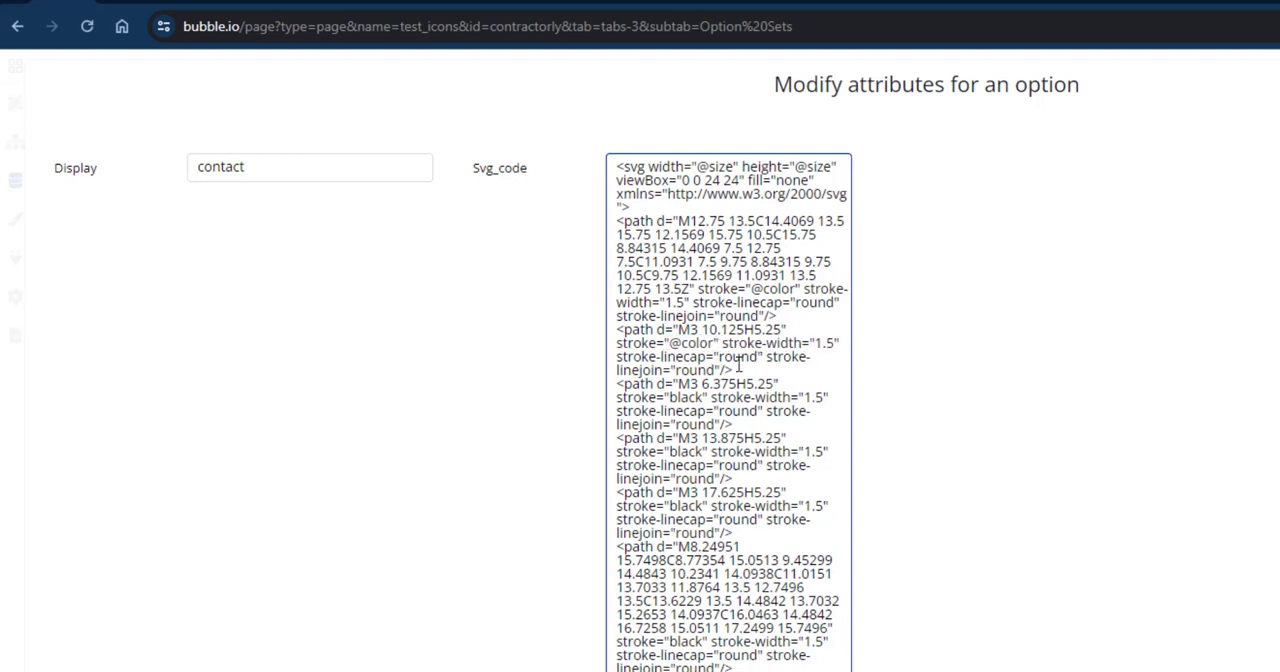
pyautogui.moveTo(671, 397); pyautogui.dragTo(706, 397)
pyautogui.hotkey('ctrl', 'v')
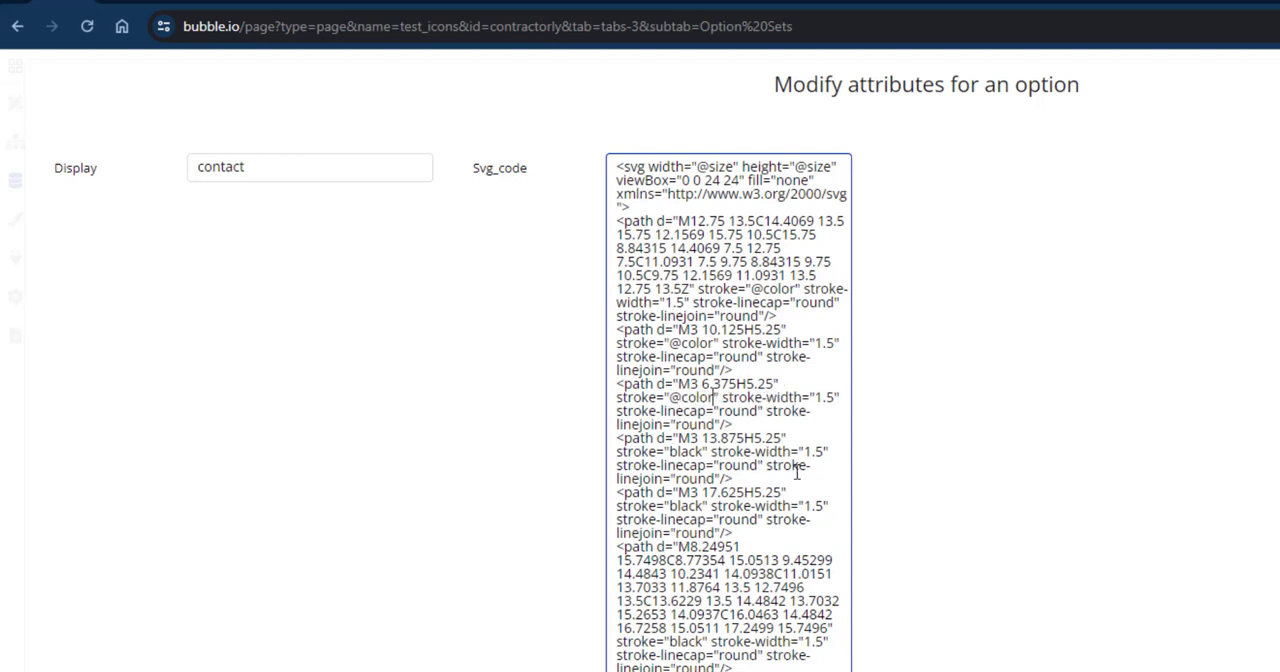
pyautogui.moveTo(669, 505); pyautogui.dragTo(706, 505)
pyautogui.hotkey('ctrl', 'v')
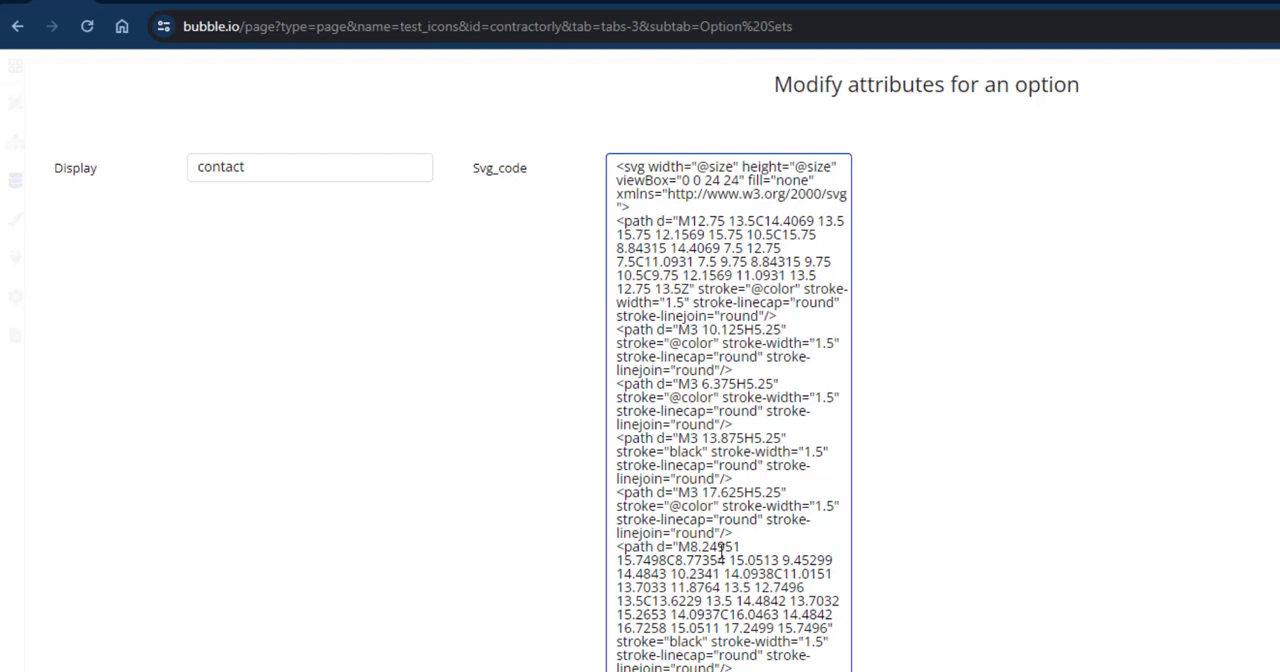
pyautogui.moveTo(669, 641); pyautogui.dragTo(706, 641)
pyautogui.hotkey('ctrl', 'v')
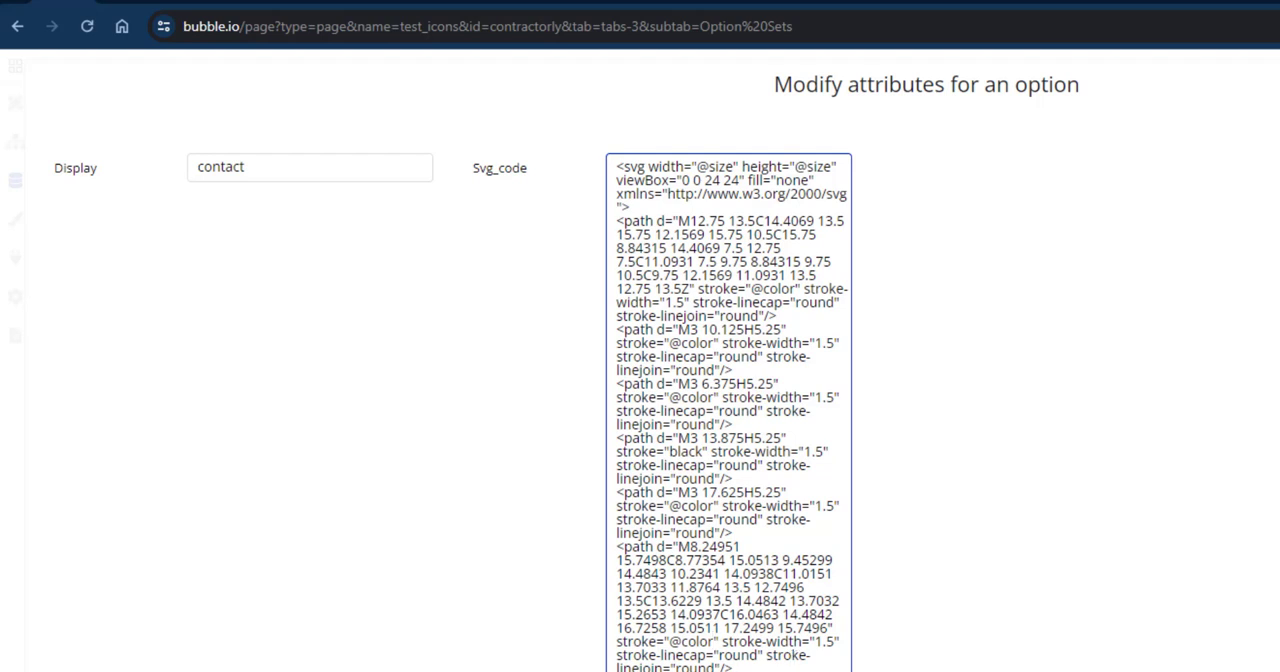
pyautogui.click(926, 191)
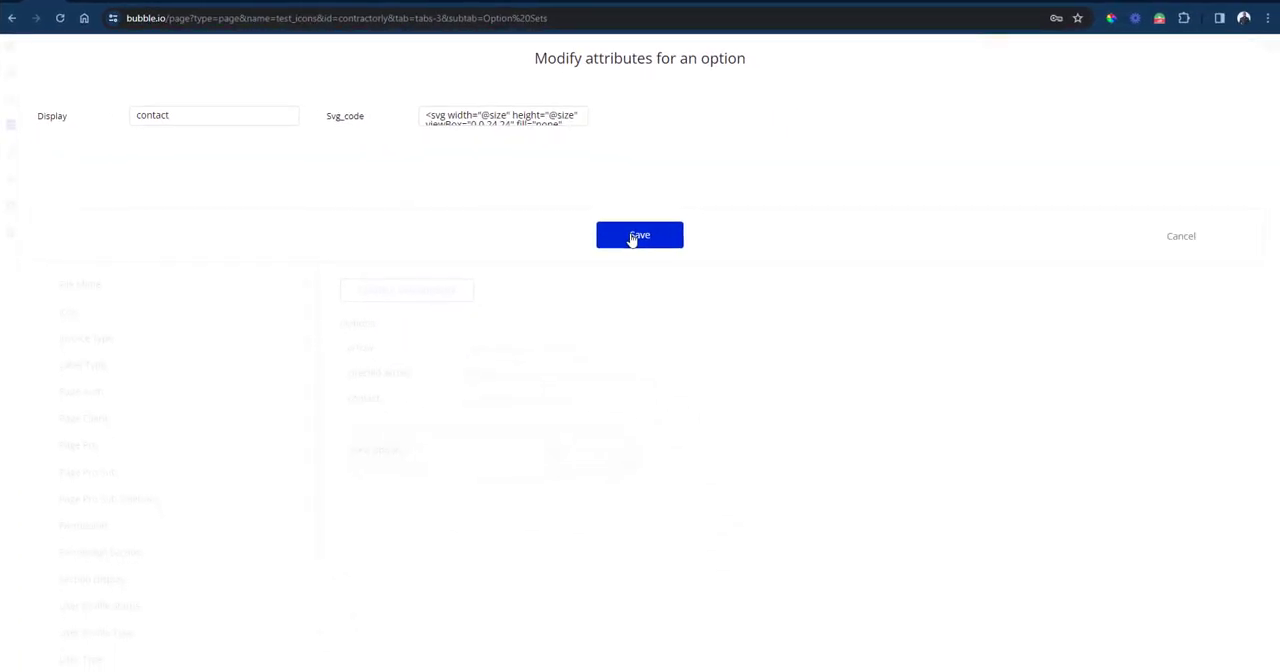
pyautogui.click(632, 239)
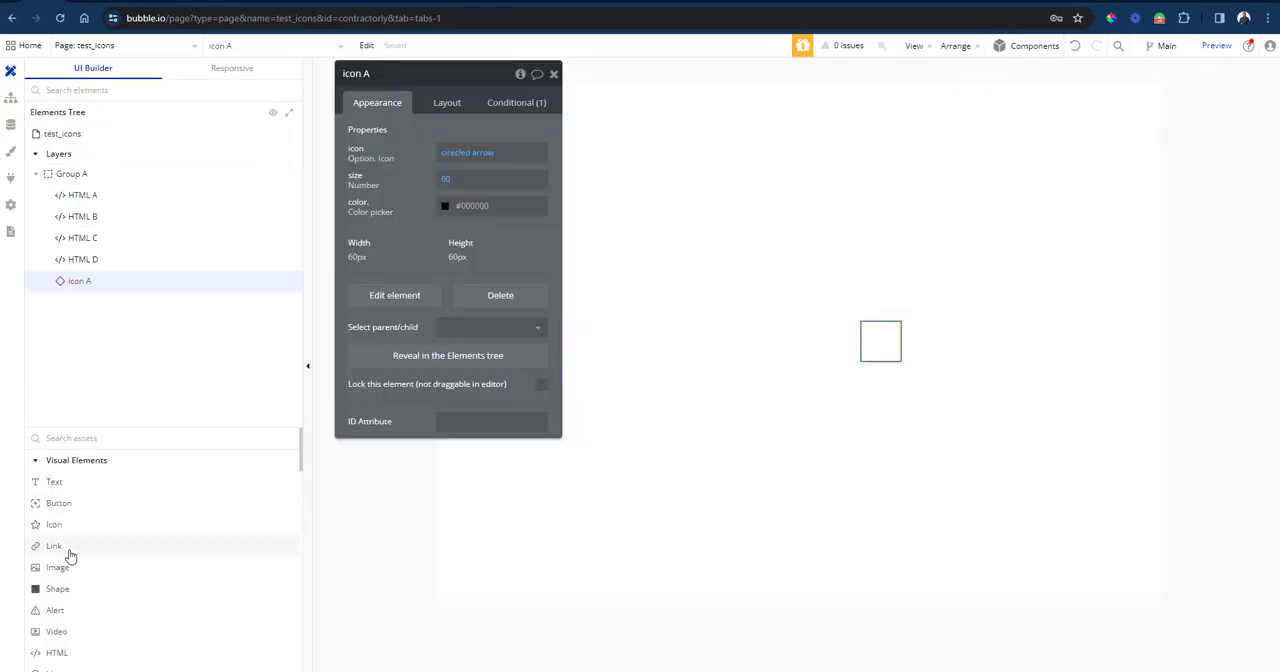
# Place a new HTML element inside Group A on the test_icons page.
pyautogui.scroll(-1, 70, 556)
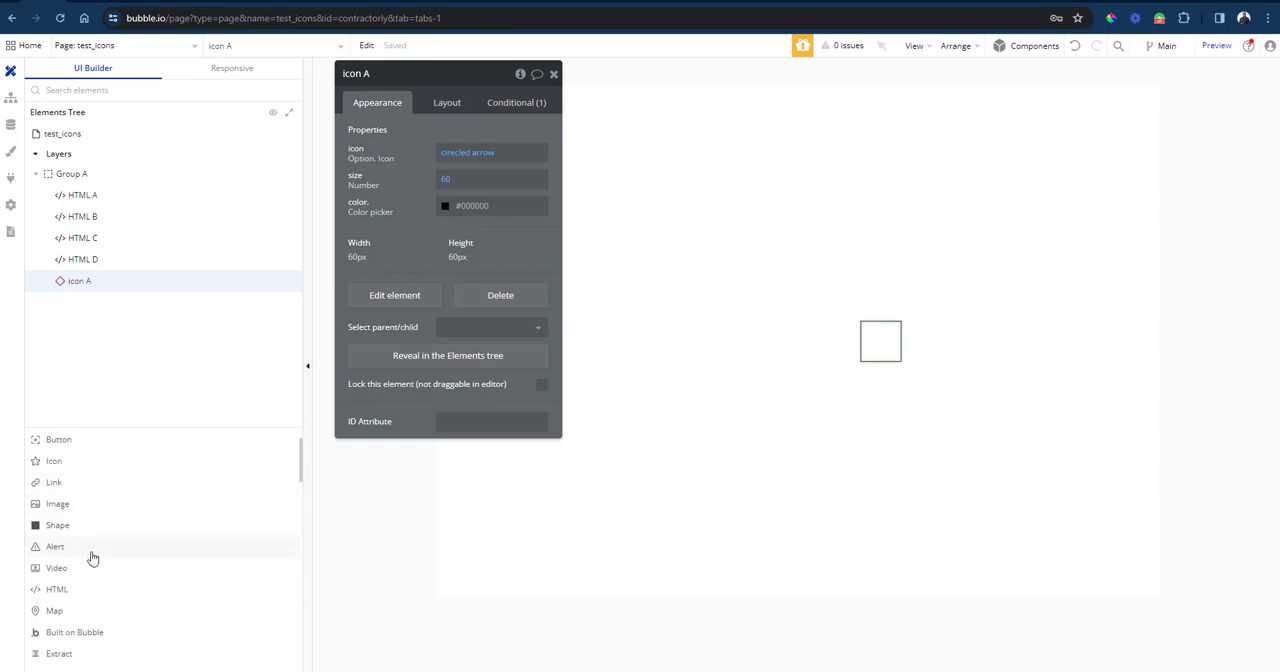
pyautogui.click(55, 590)
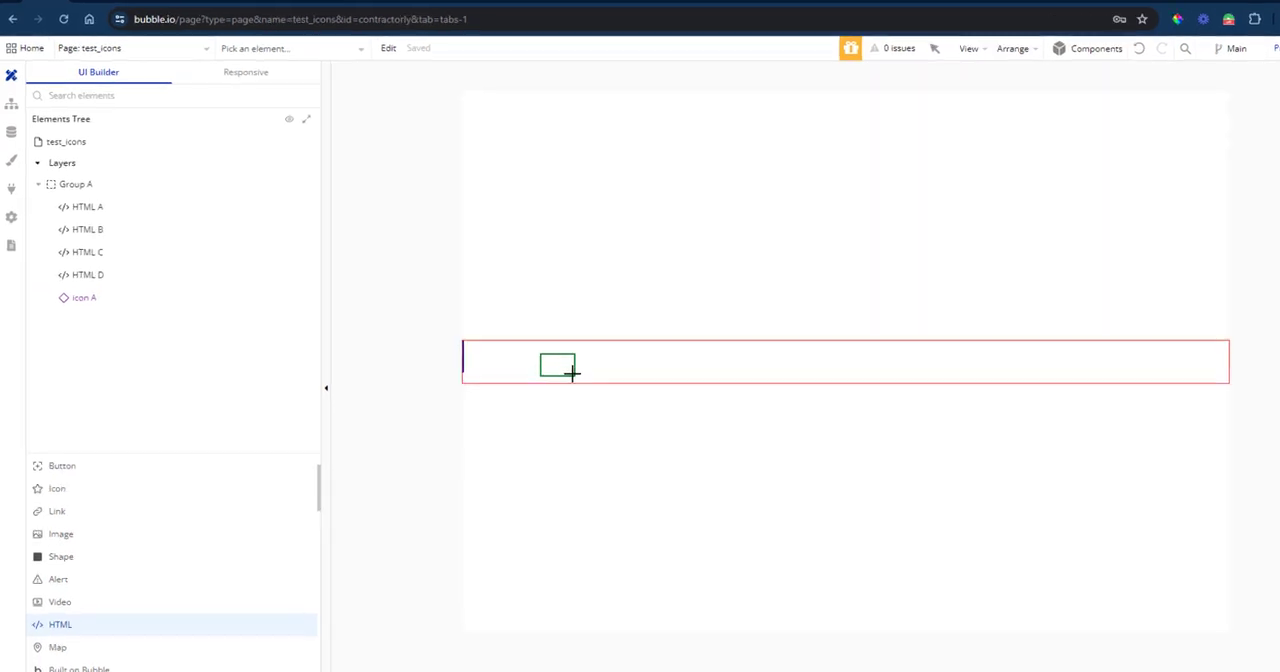
pyautogui.click(540, 347)
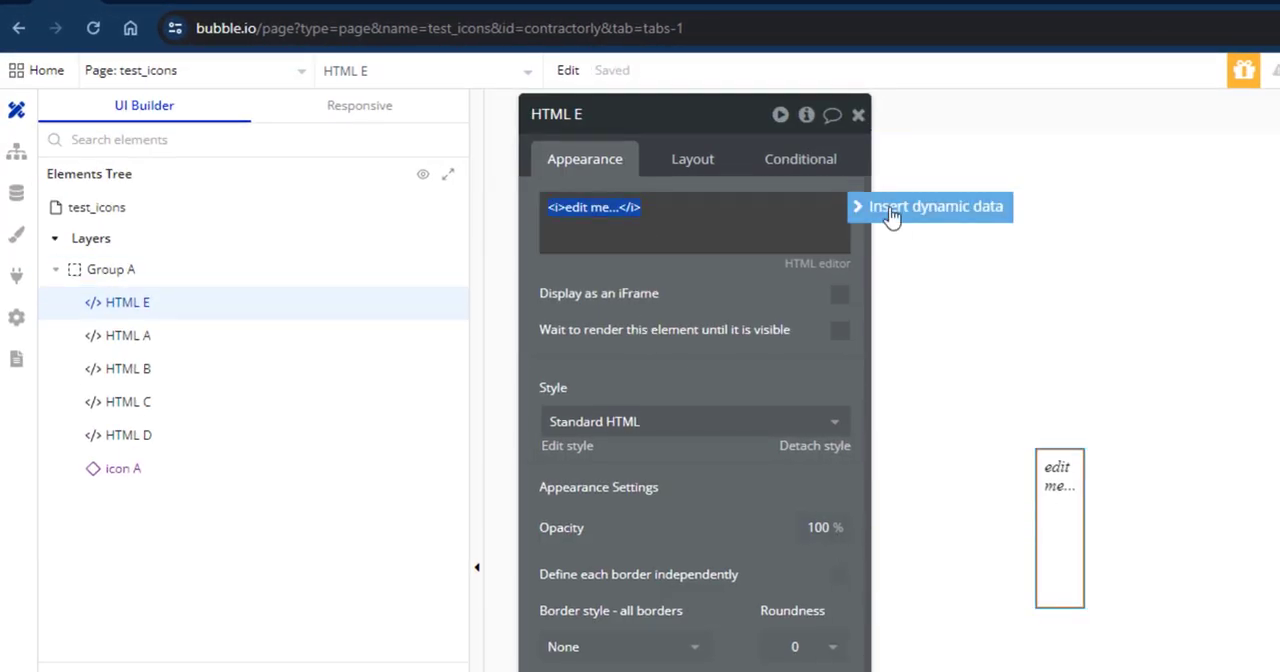
# Set the new HTML element's content to the svg_code of the contact option from the .icon option set.
pyautogui.click(890, 210)
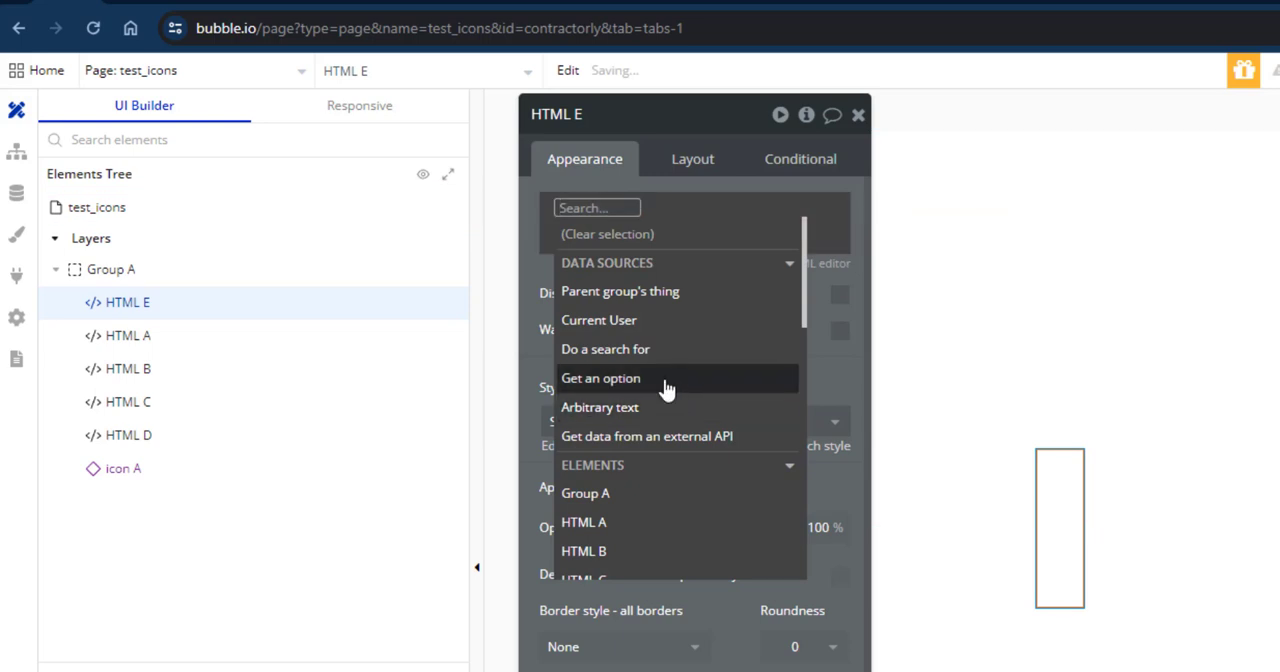
pyautogui.click(664, 376)
pyautogui.click(1075, 166)
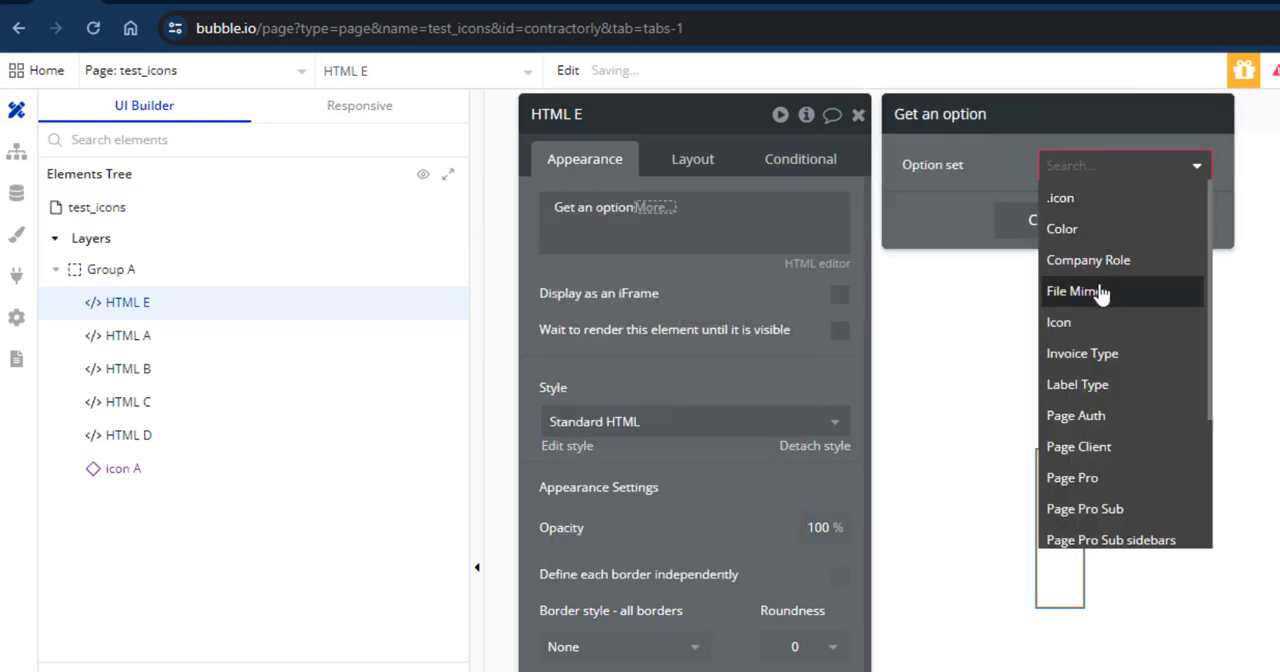
pyautogui.click(1062, 199)
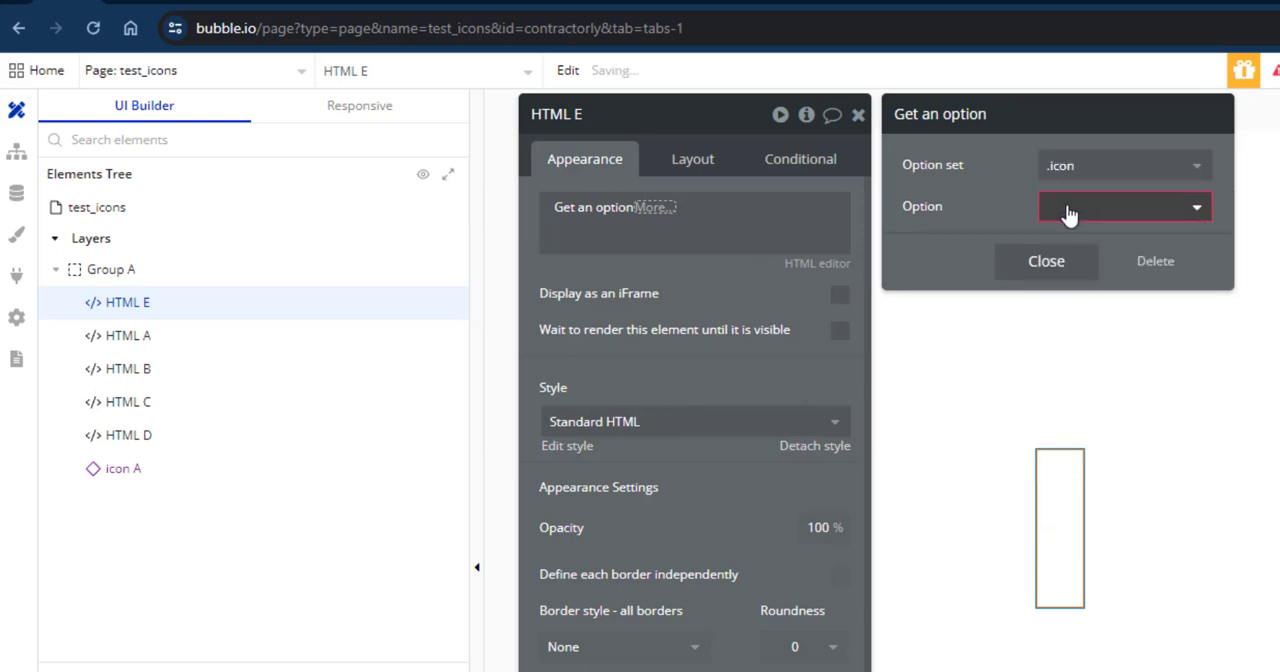
pyautogui.click(1068, 207)
pyautogui.click(1071, 334)
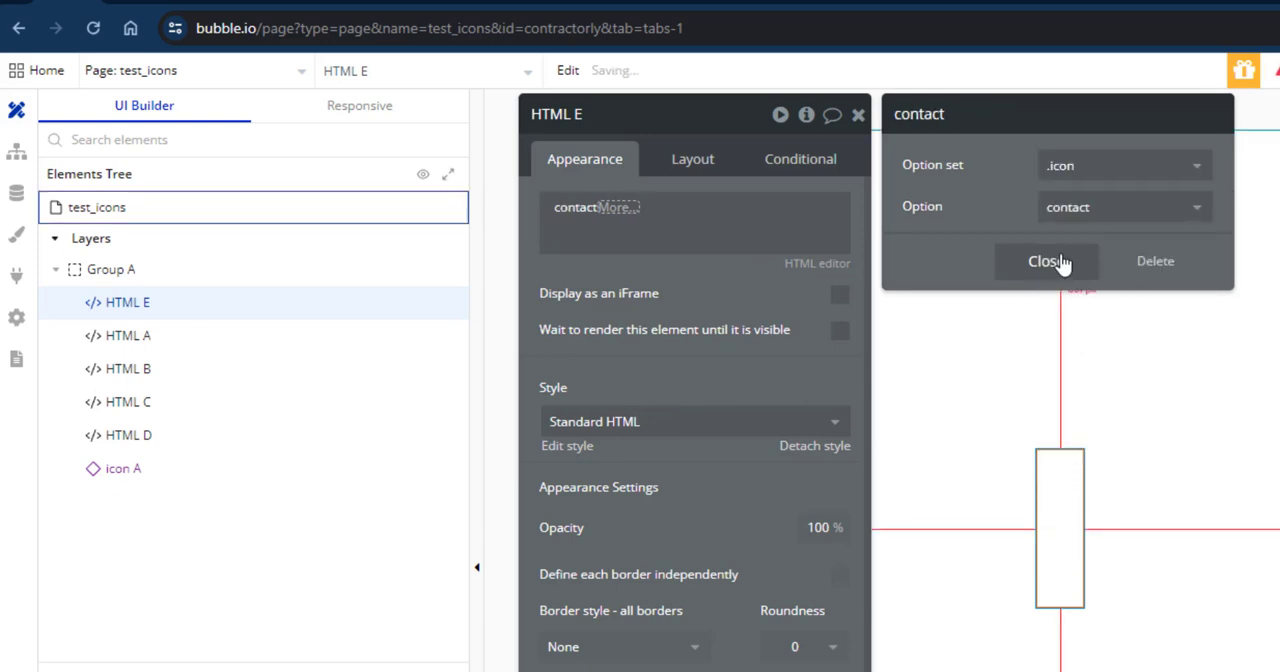
pyautogui.click(1035, 270)
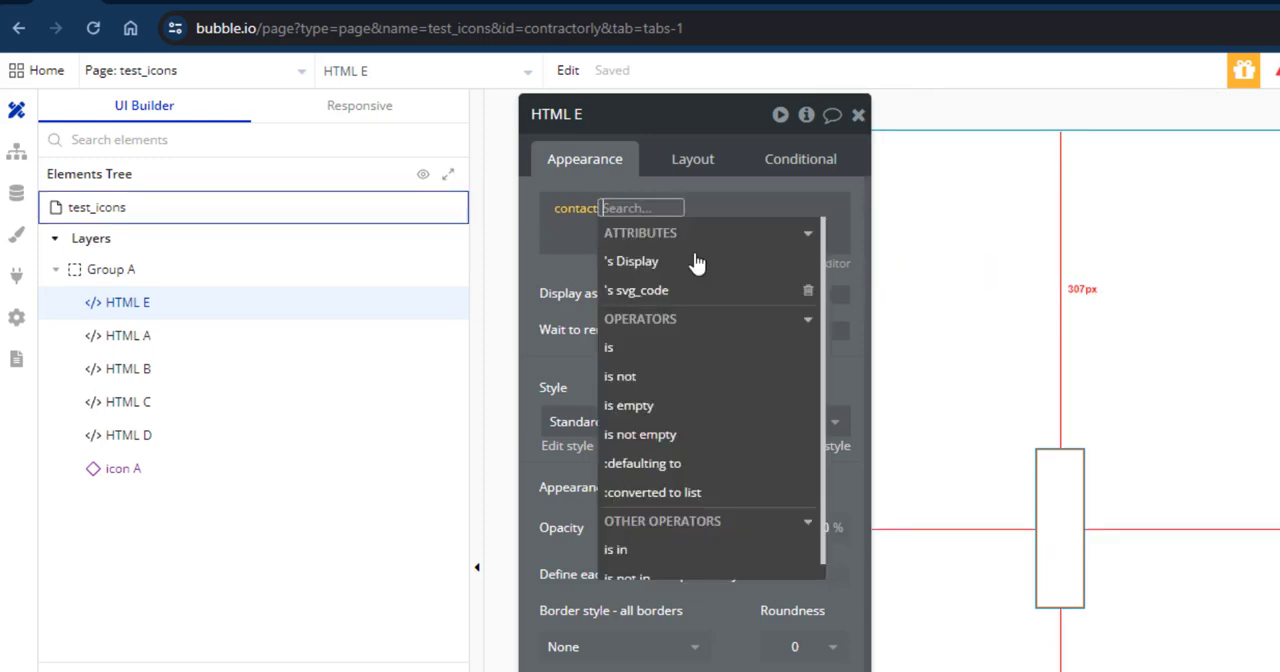
pyautogui.click(645, 292)
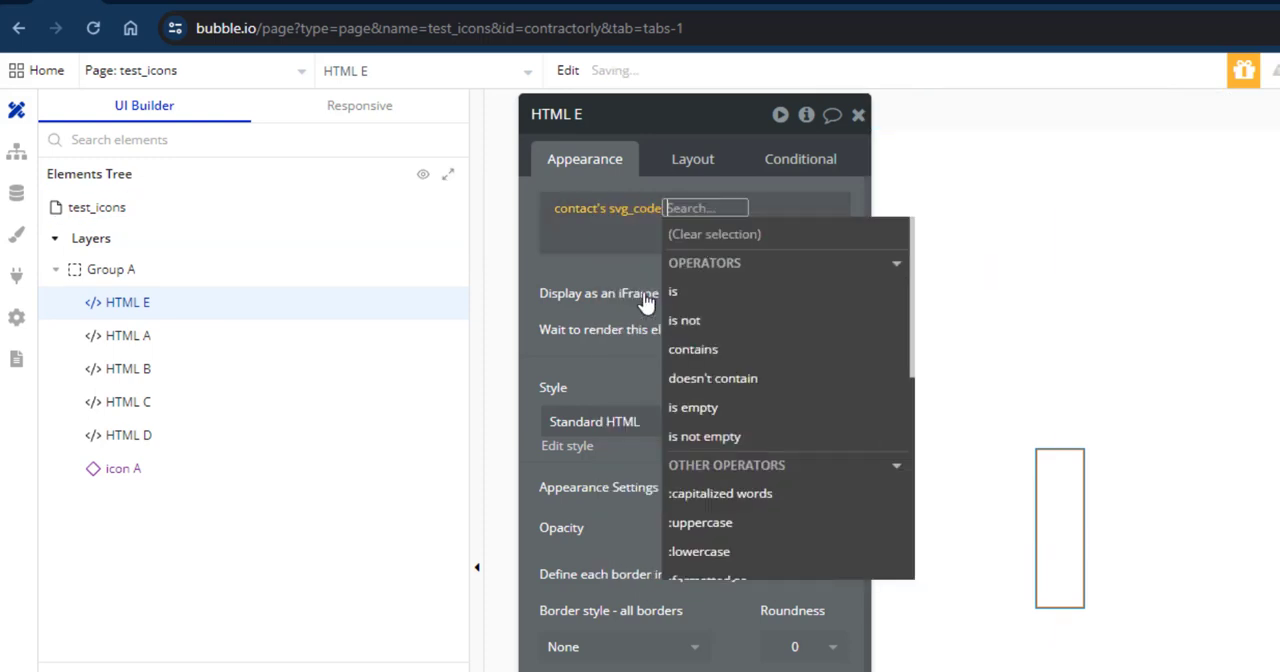
pyautogui.click(630, 274)
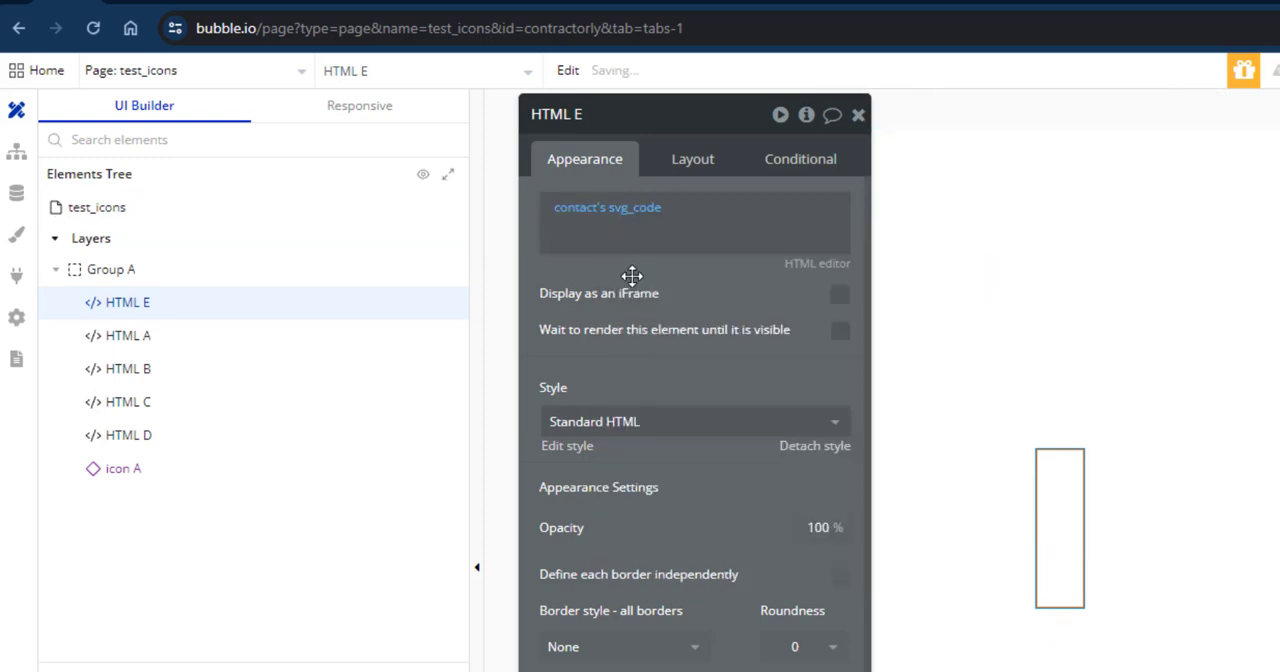
# Append a find & replace operator to the contact's svg_code expression in HTML E.
pyautogui.click(684, 236)
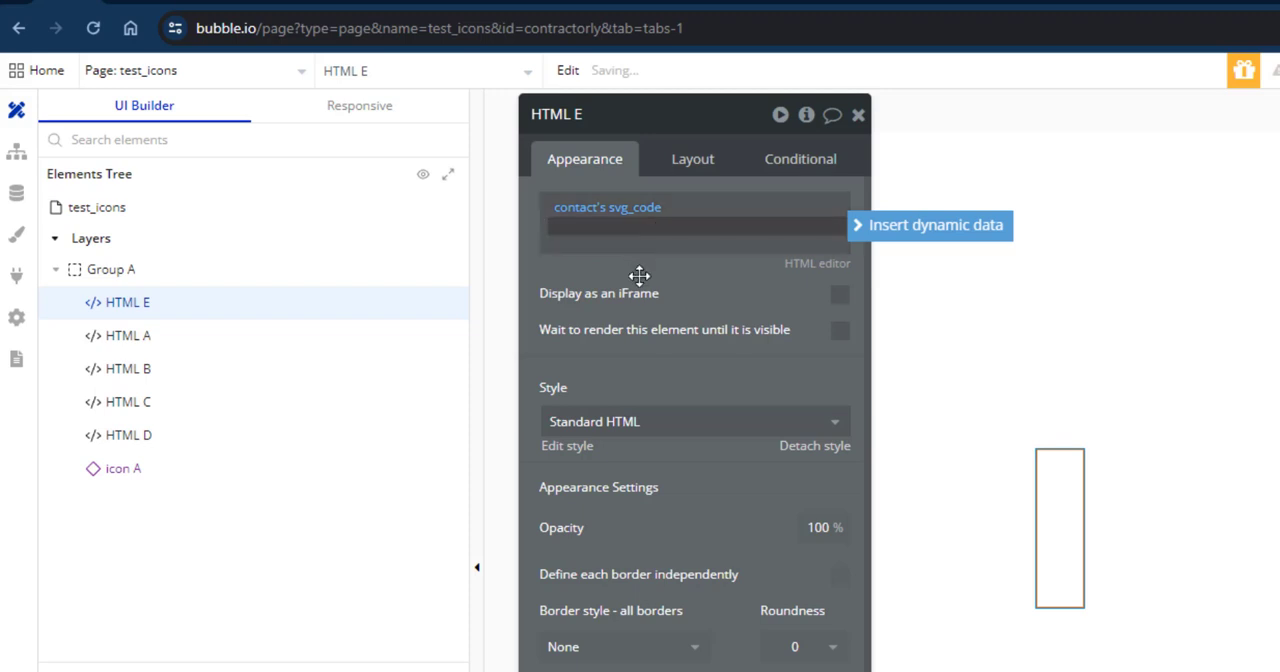
pyautogui.click(640, 276)
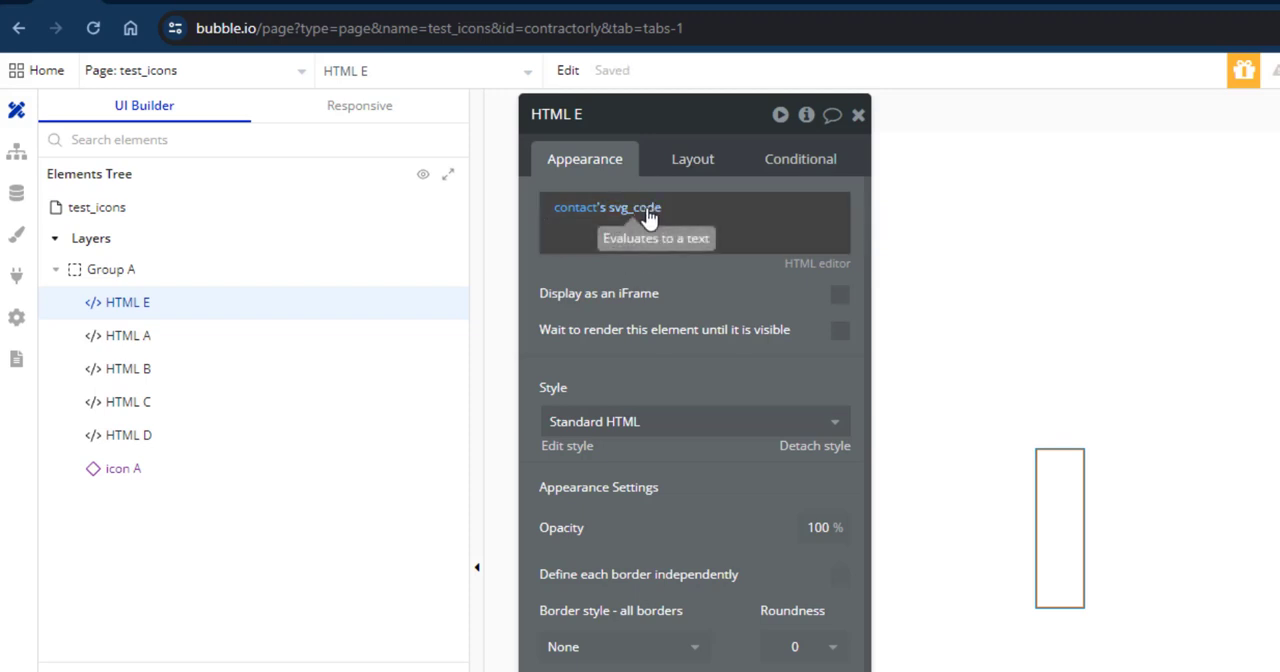
pyautogui.click(647, 212)
pyautogui.click(700, 210)
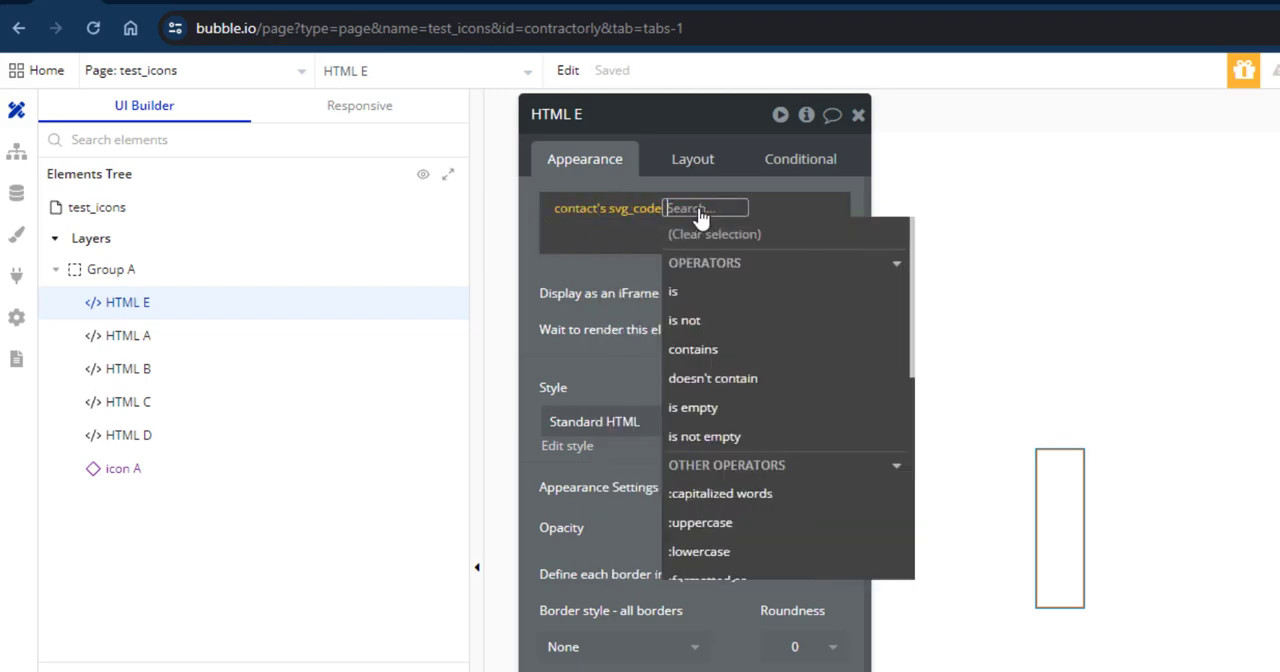
pyautogui.write('fin')
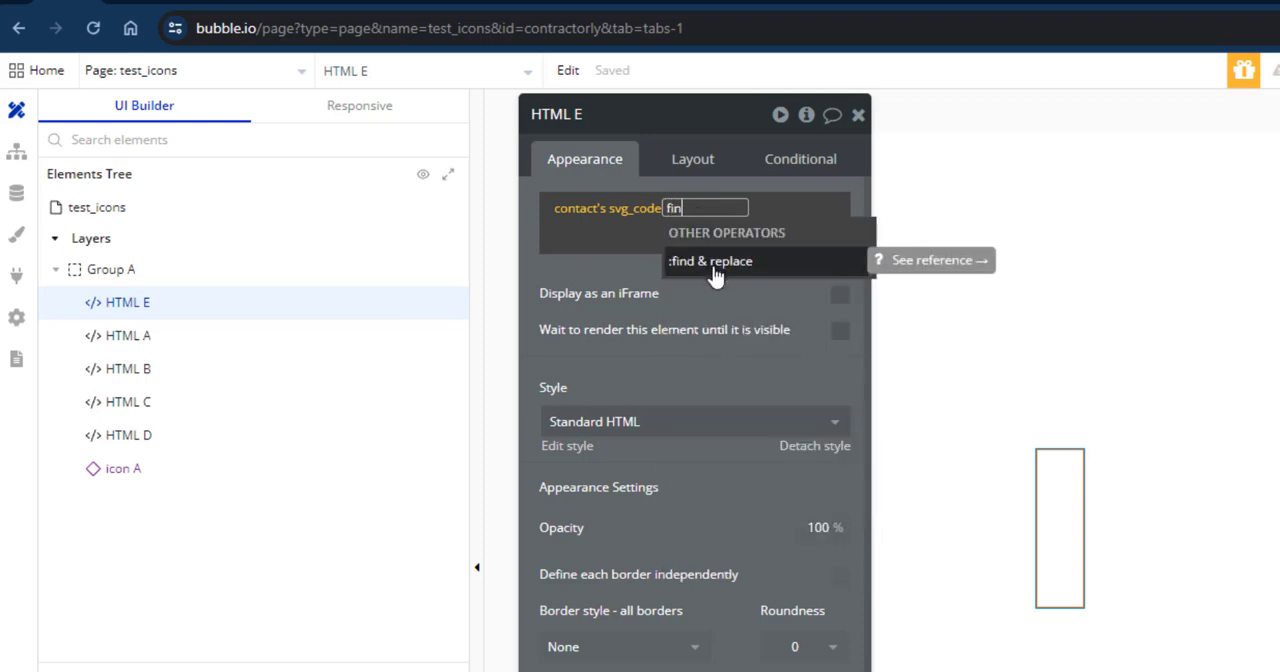
pyautogui.click(714, 274)
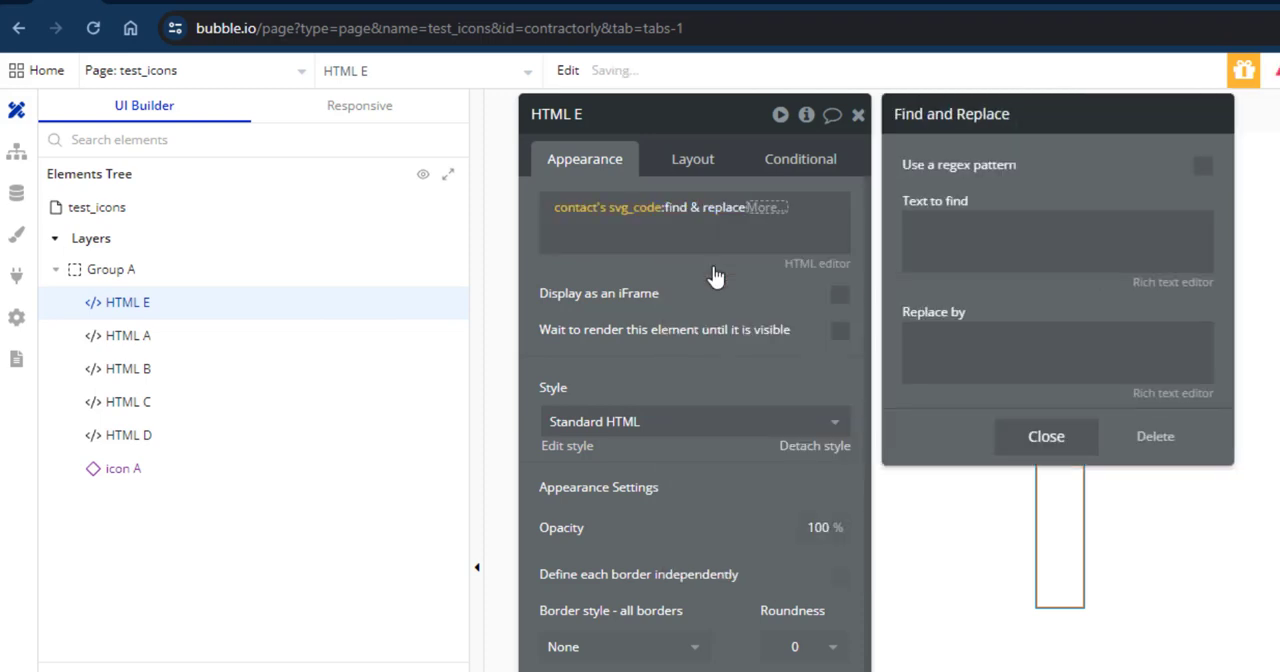
pyautogui.click(978, 238)
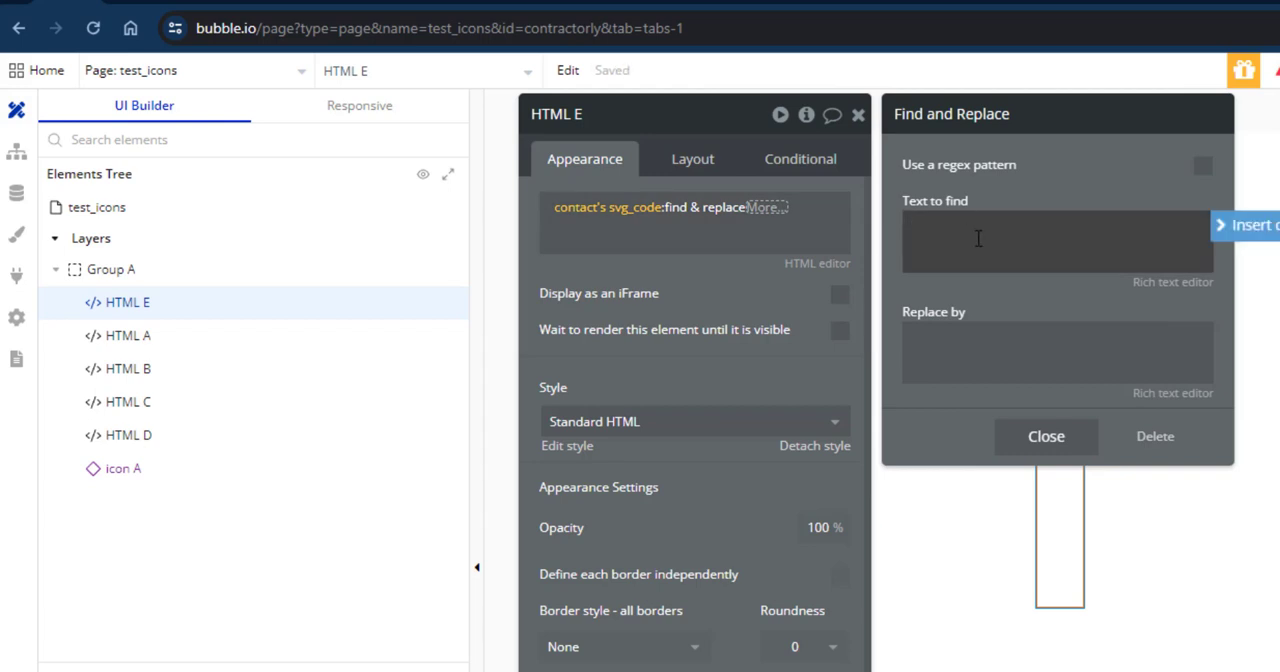
pyautogui.press('super+v')
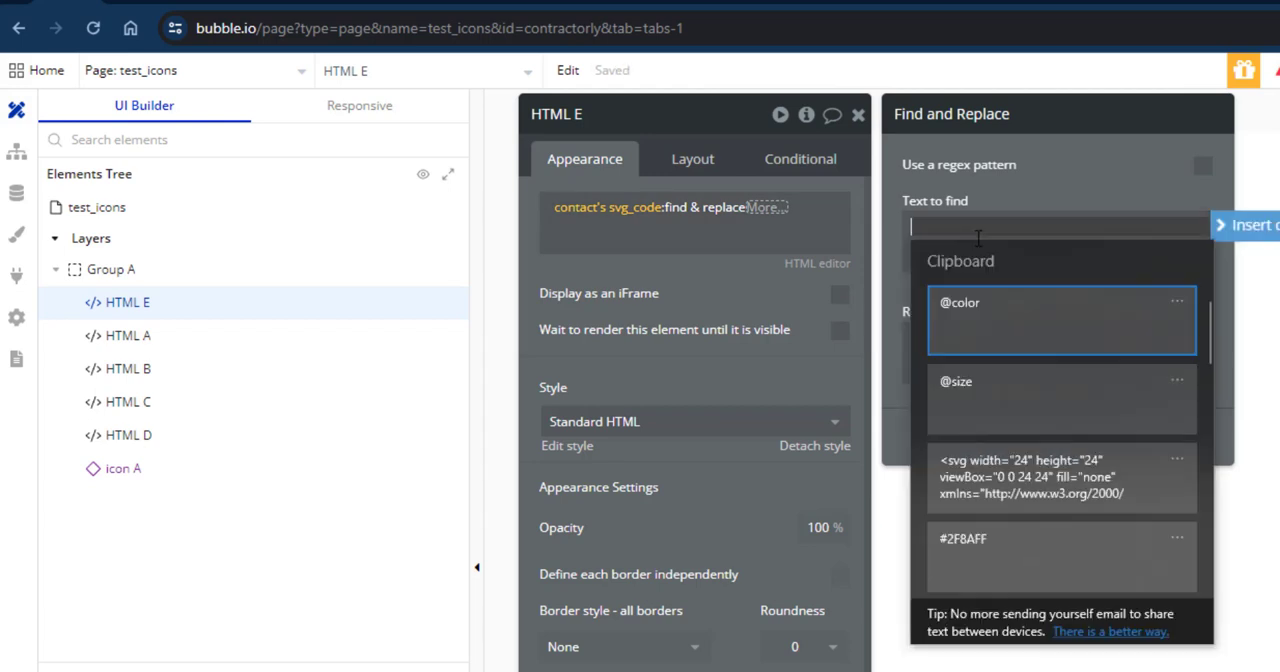
pyautogui.click(988, 333)
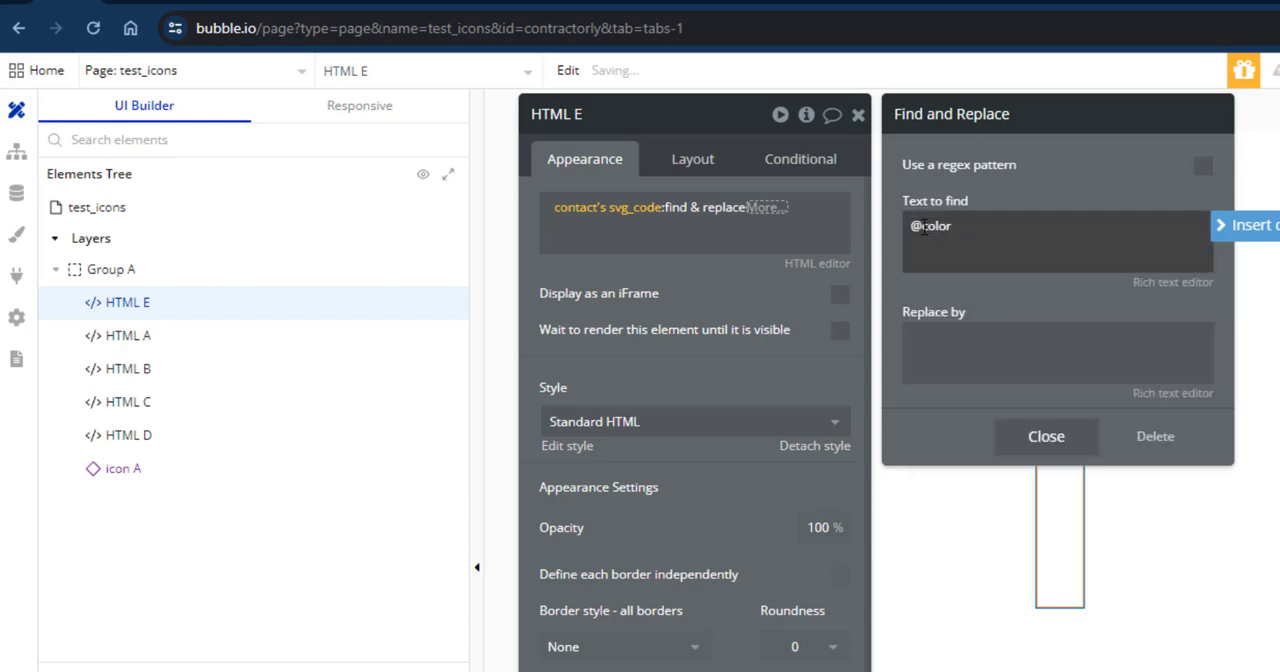
pyautogui.click(947, 350)
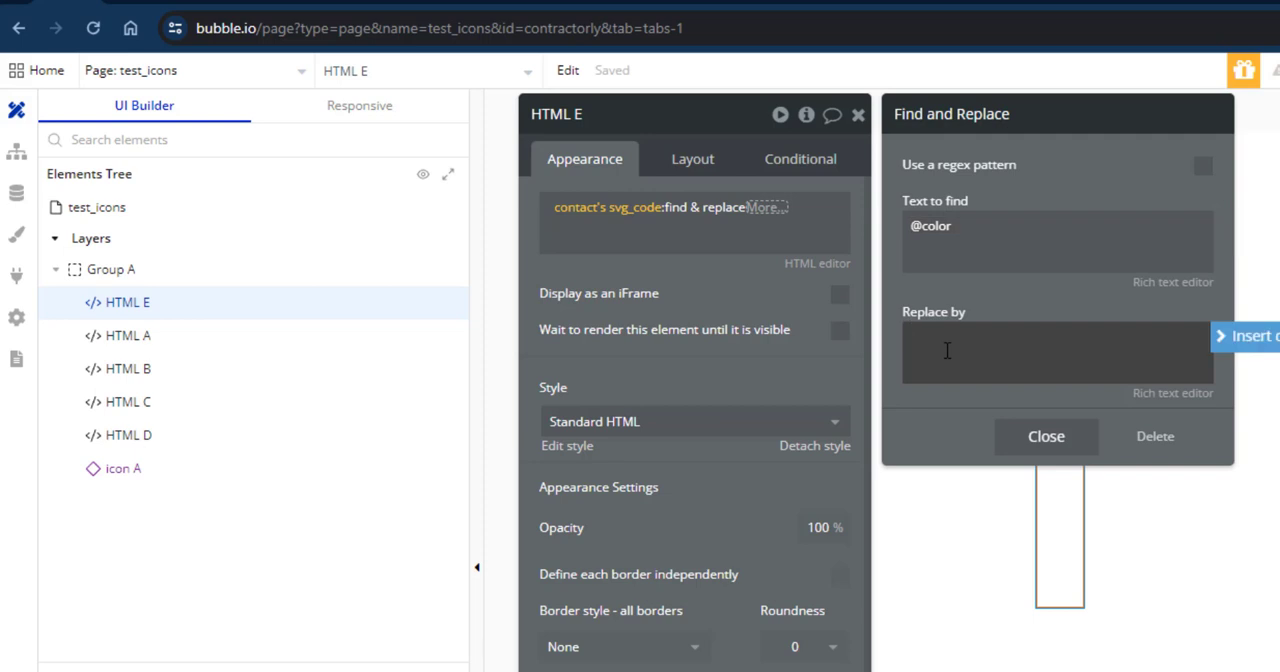
pyautogui.press('super+v')
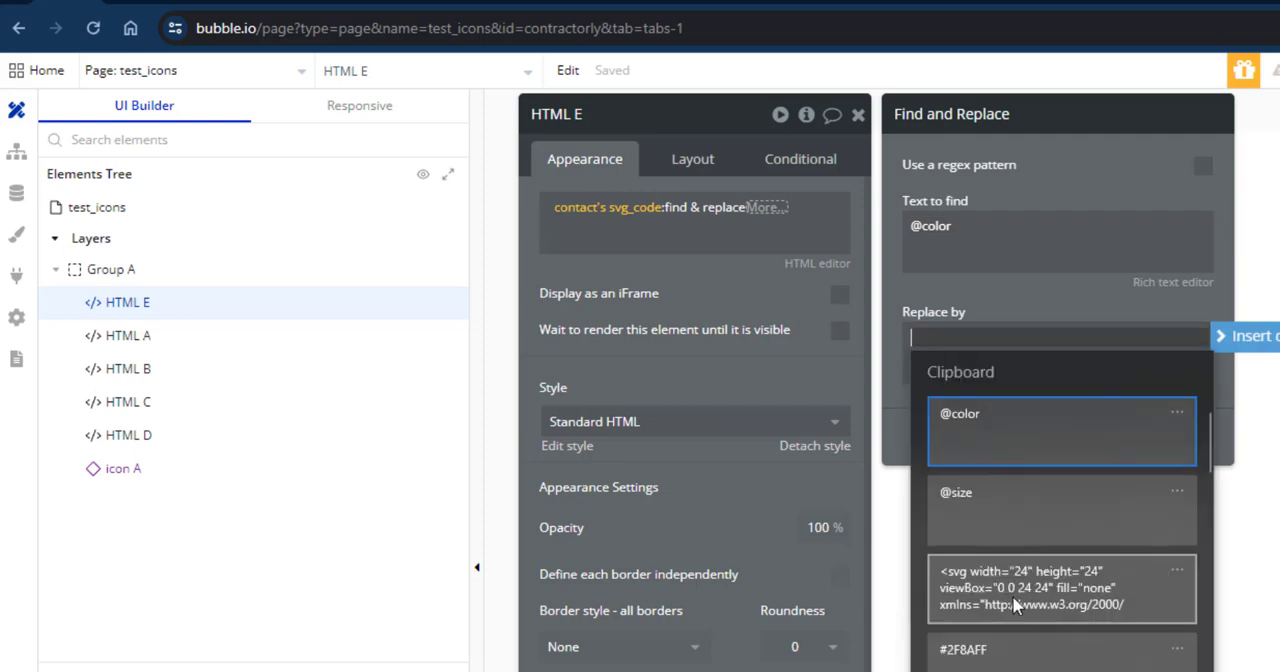
pyautogui.click(1005, 650)
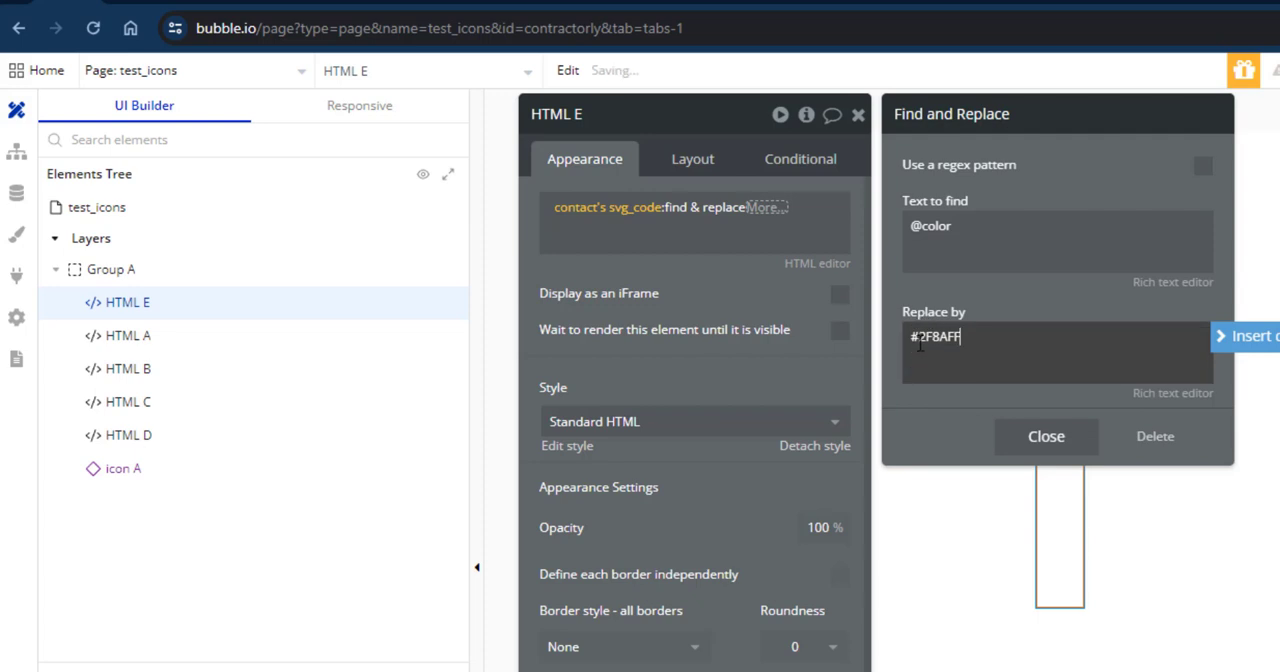
pyautogui.click(981, 302)
pyautogui.click(1022, 436)
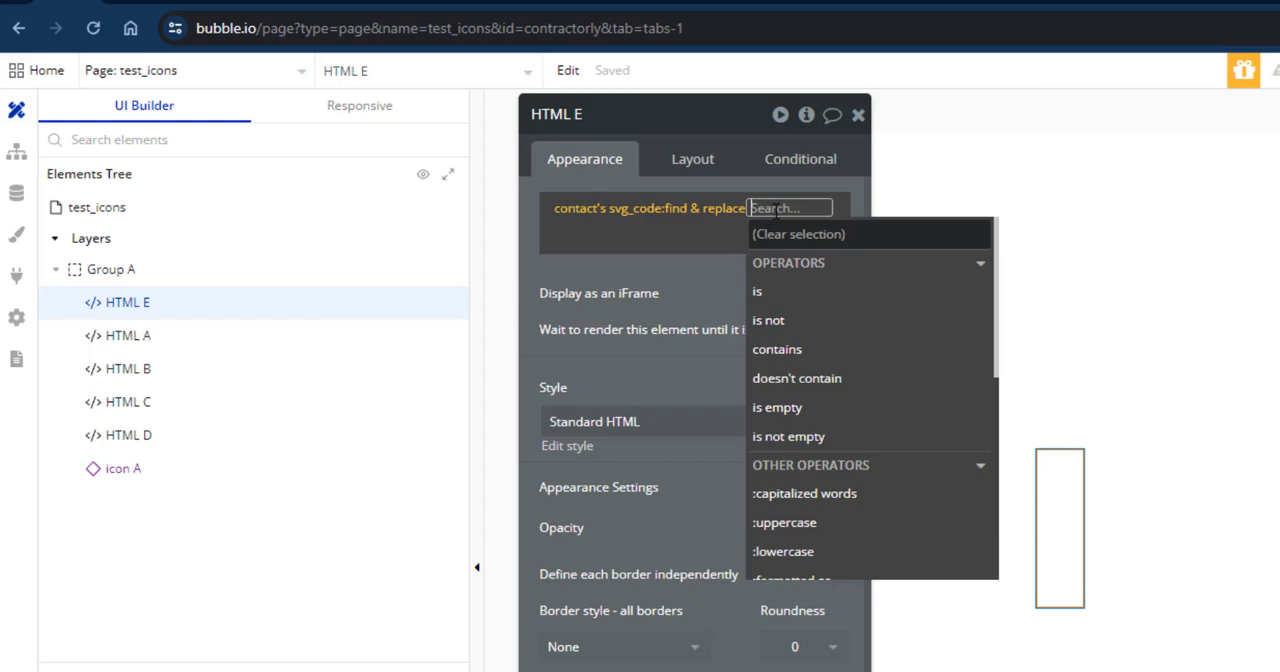
pyautogui.write('fin')
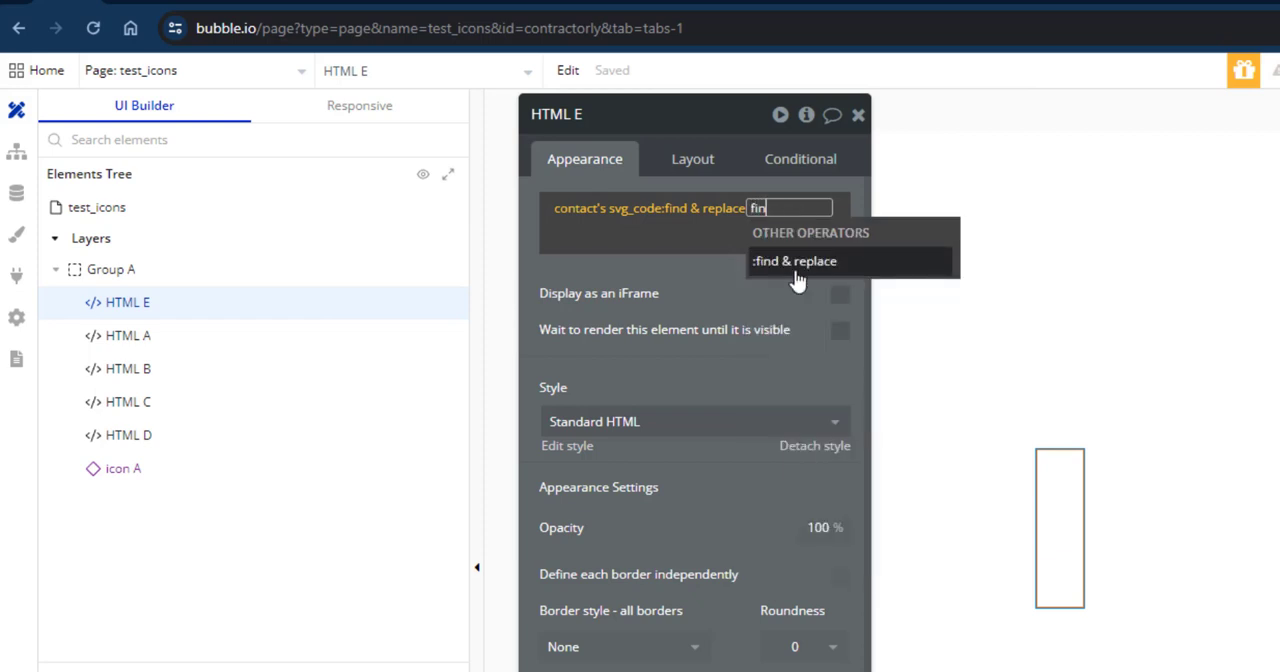
pyautogui.click(796, 272)
pyautogui.click(969, 230)
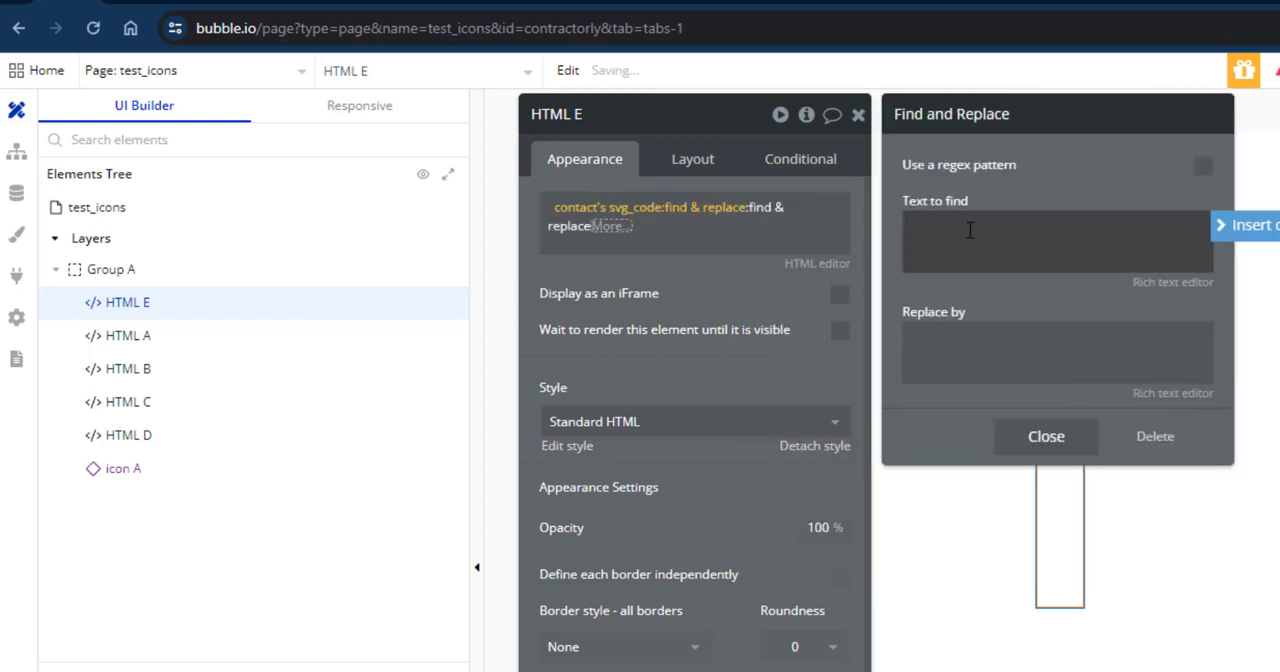
pyautogui.press('super+v')
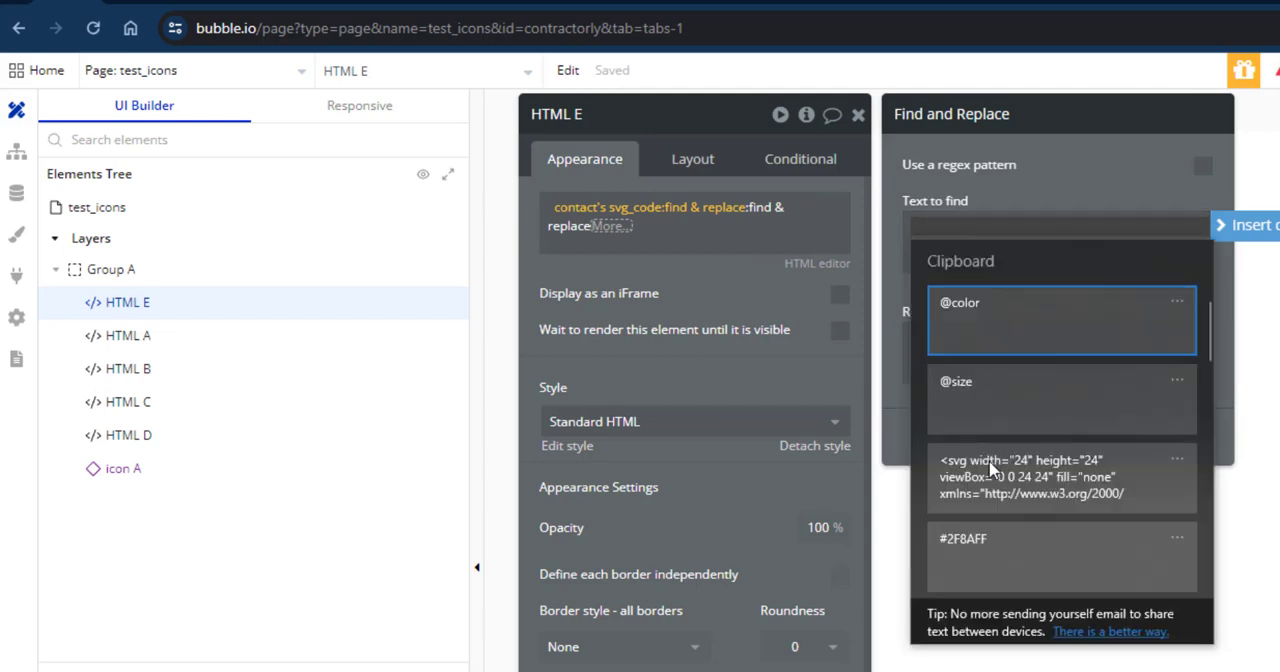
pyautogui.click(974, 390)
pyautogui.click(949, 346)
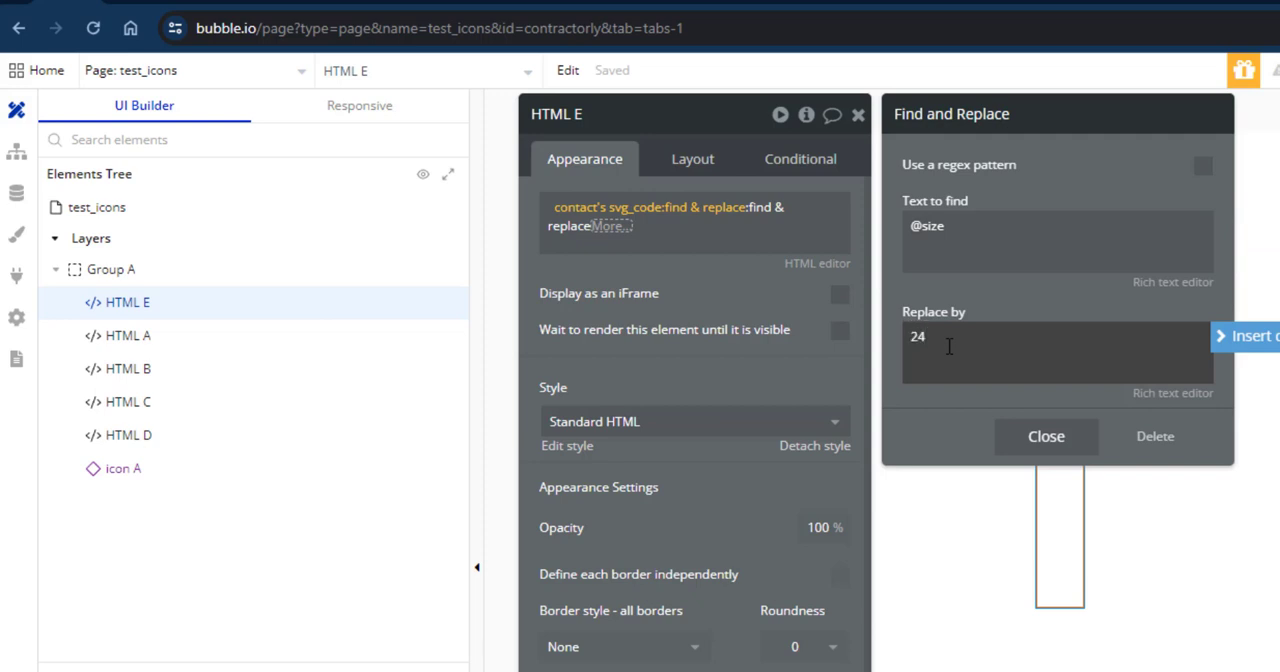
pyautogui.write('24')
pyautogui.click(1031, 436)
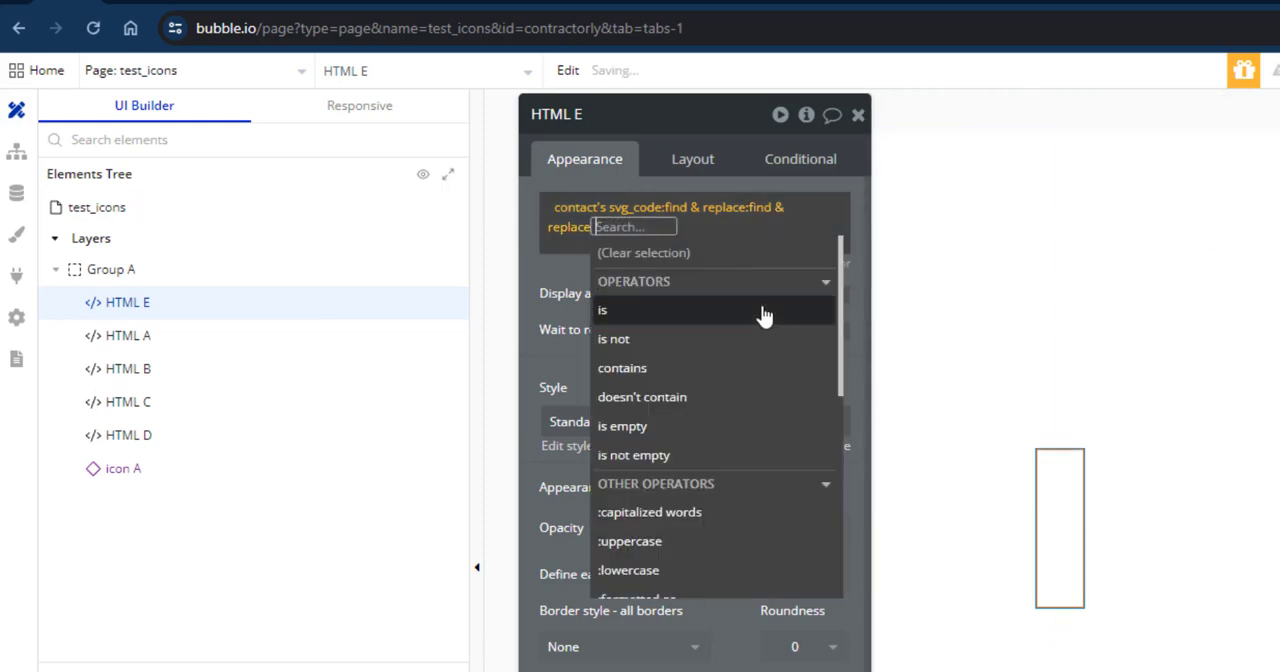
pyautogui.click(571, 265)
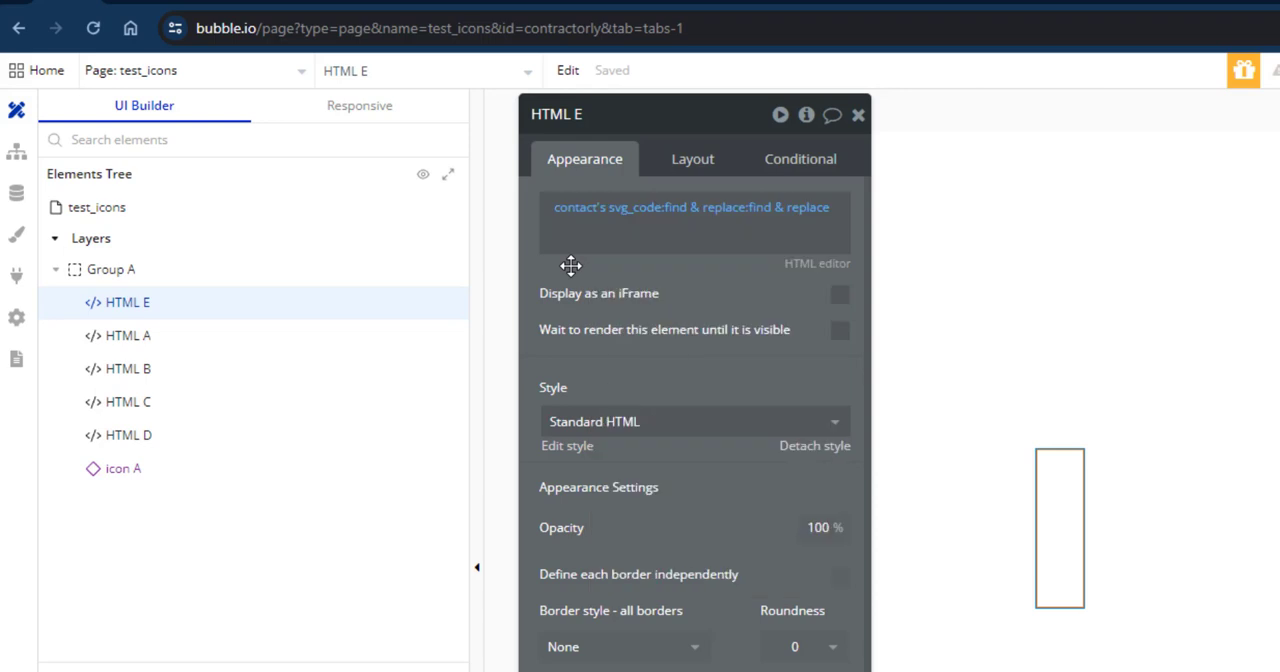
# Give HTML E a fixed width and fixed height of 24 px and center it vertically in its row.
pyautogui.click(703, 165)
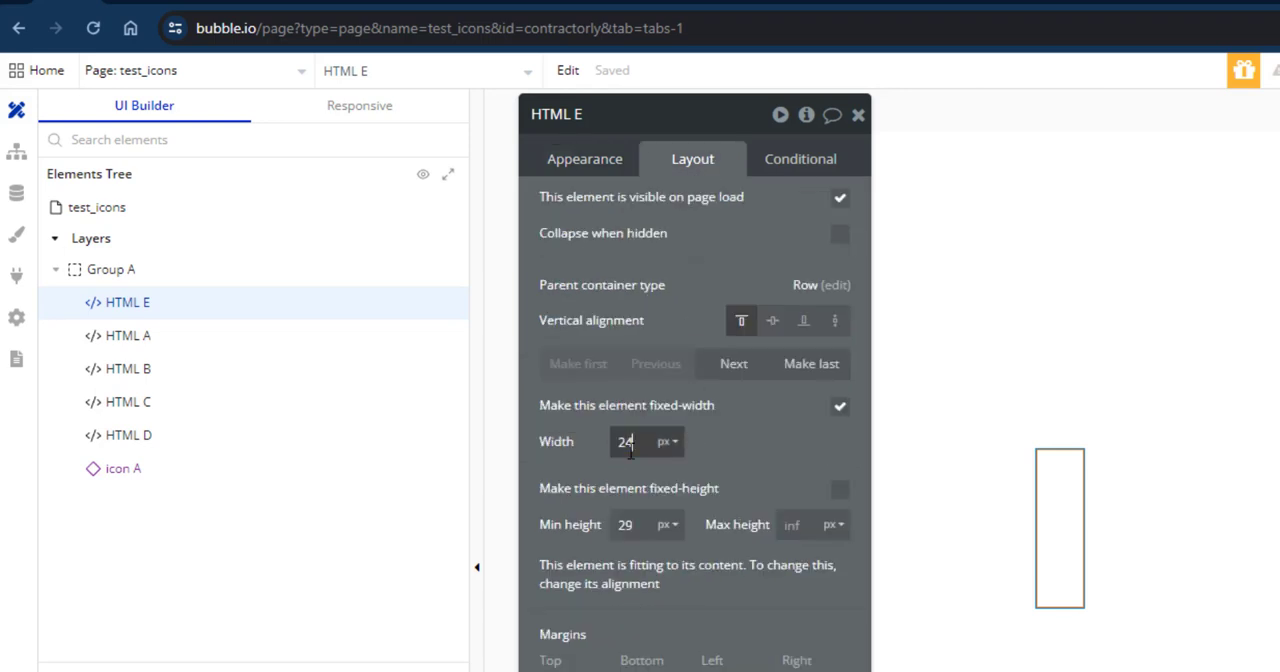
pyautogui.click(628, 524)
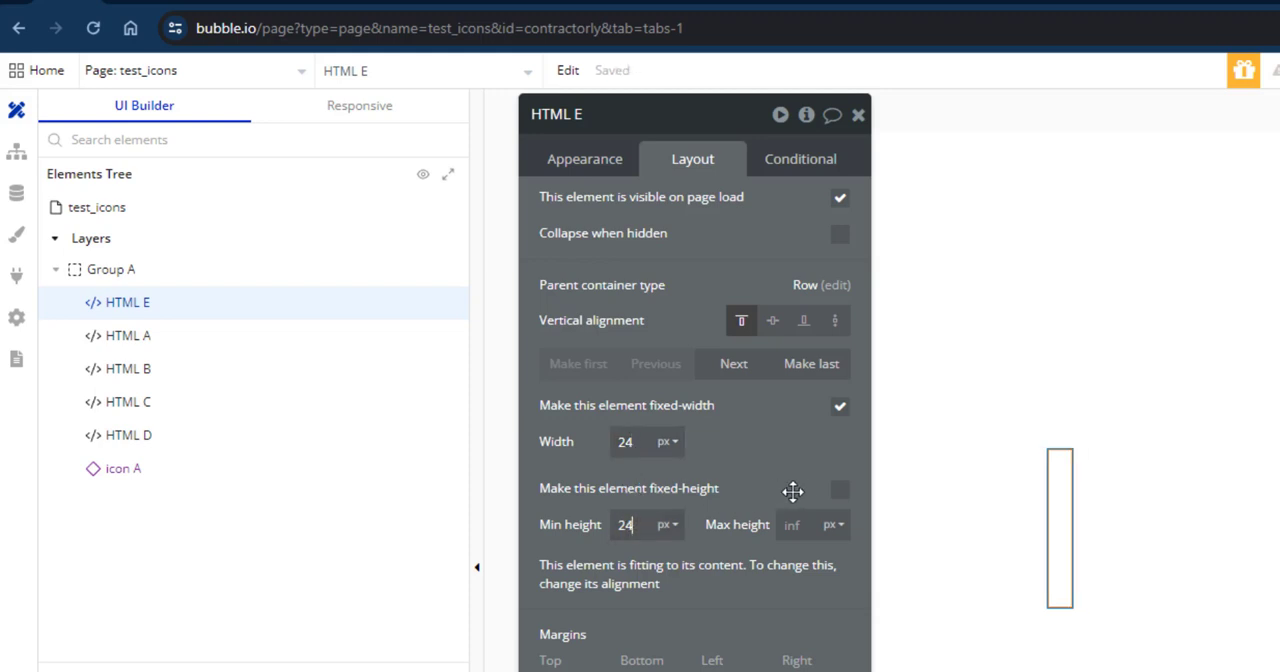
pyautogui.click(769, 464)
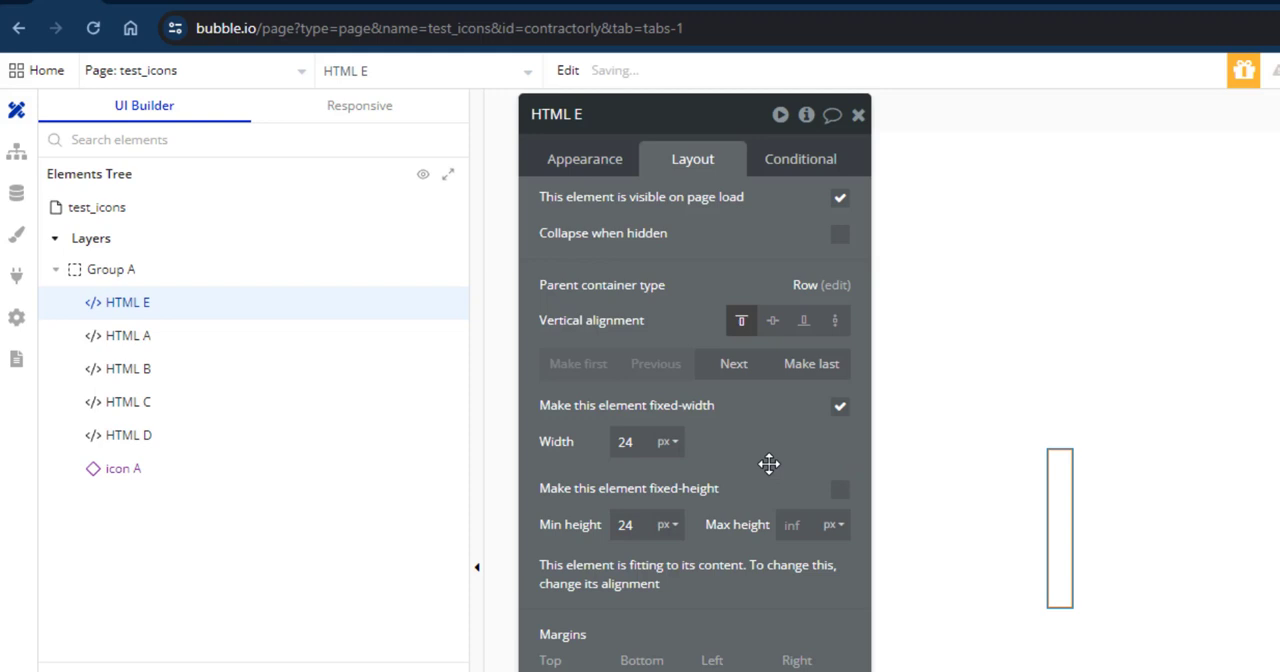
pyautogui.click(840, 489)
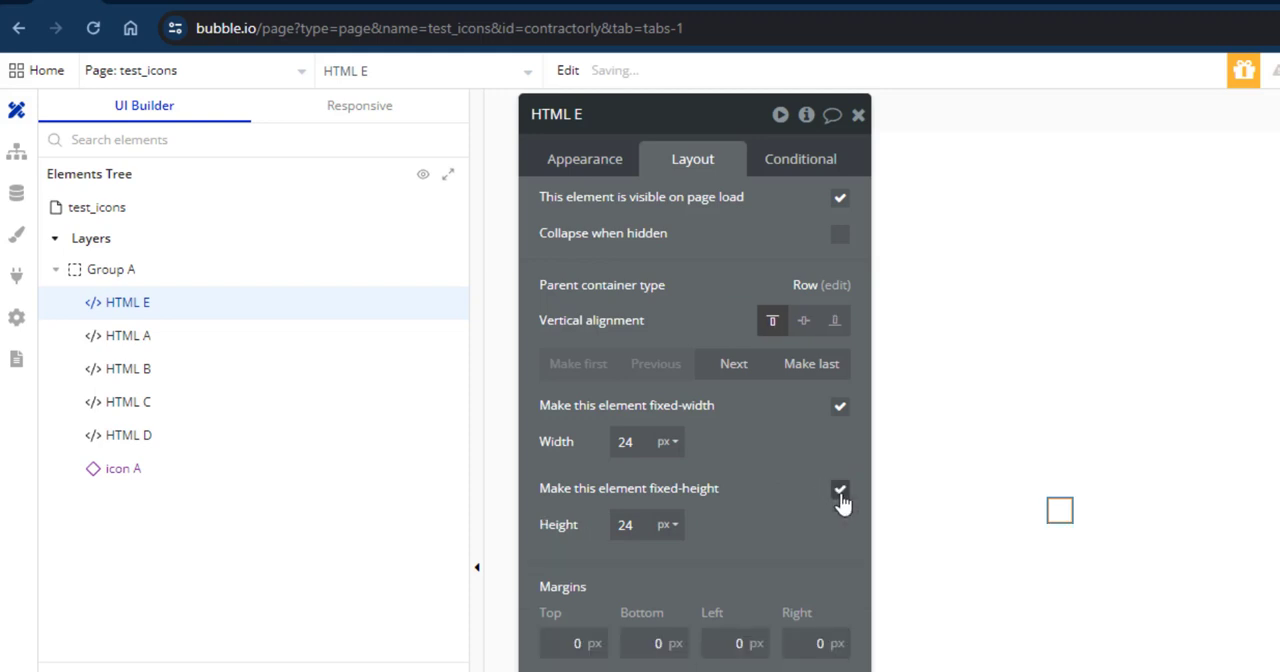
pyautogui.click(804, 320)
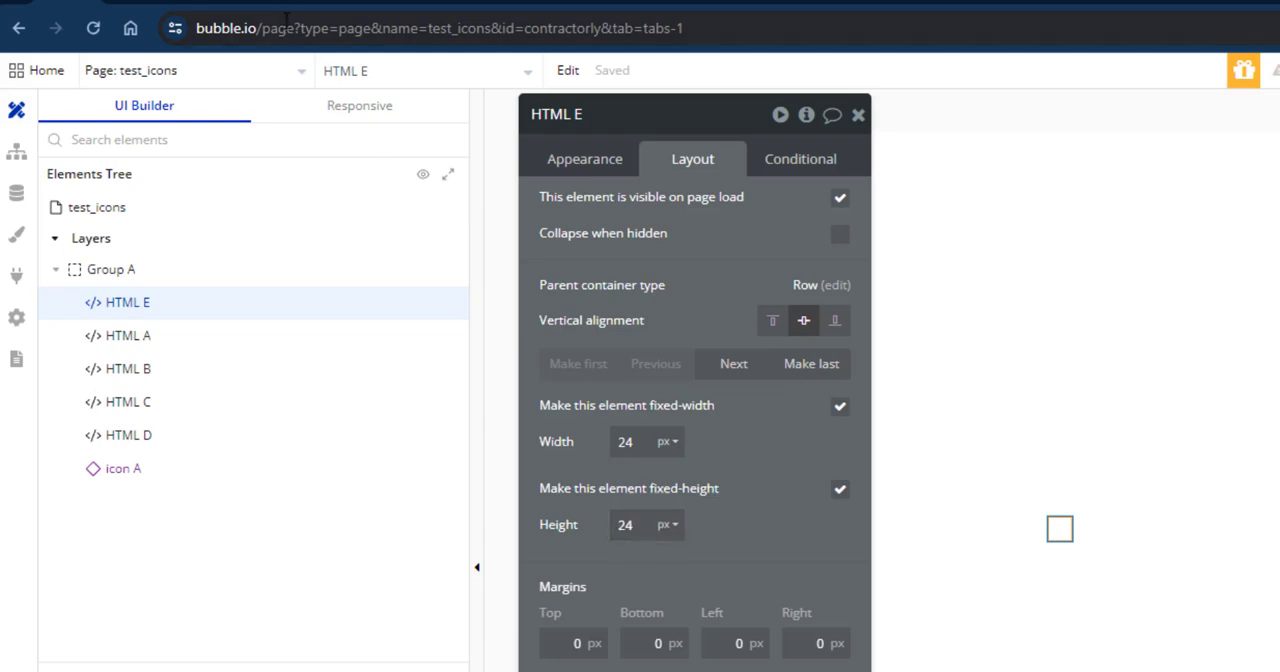
# Check the contact icon in the test_icons page preview and return to the Bubble editor.
pyautogui.click(185, 3)
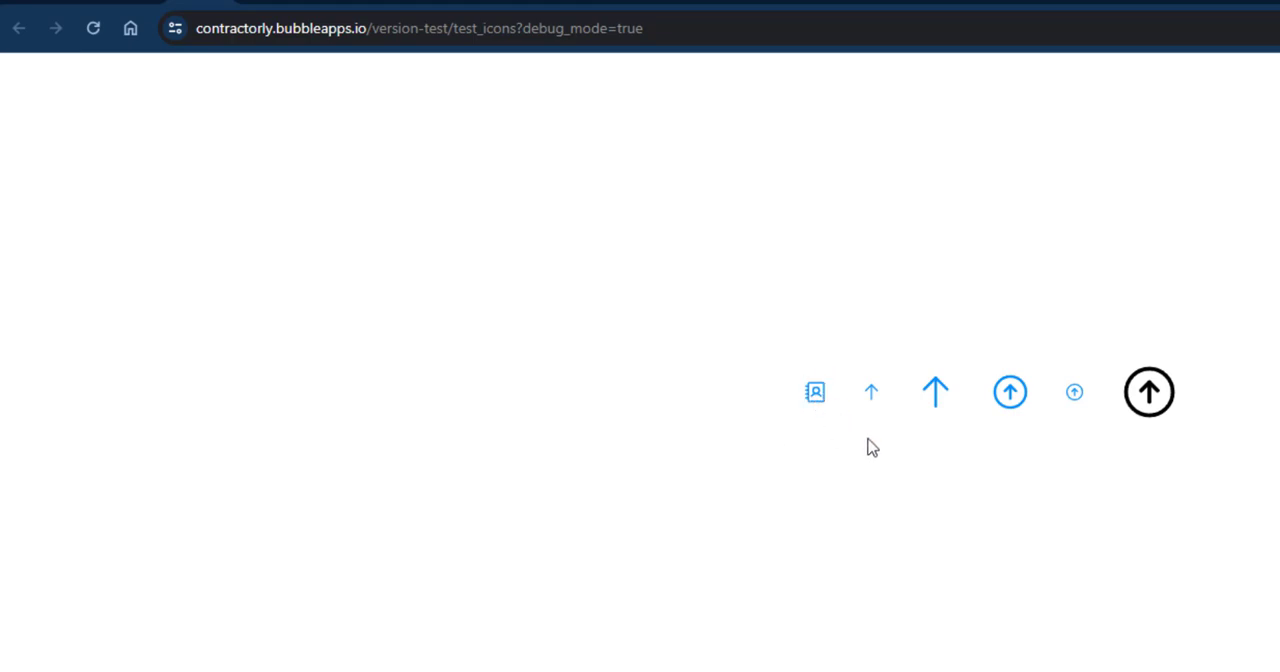
pyautogui.click(97, 2)
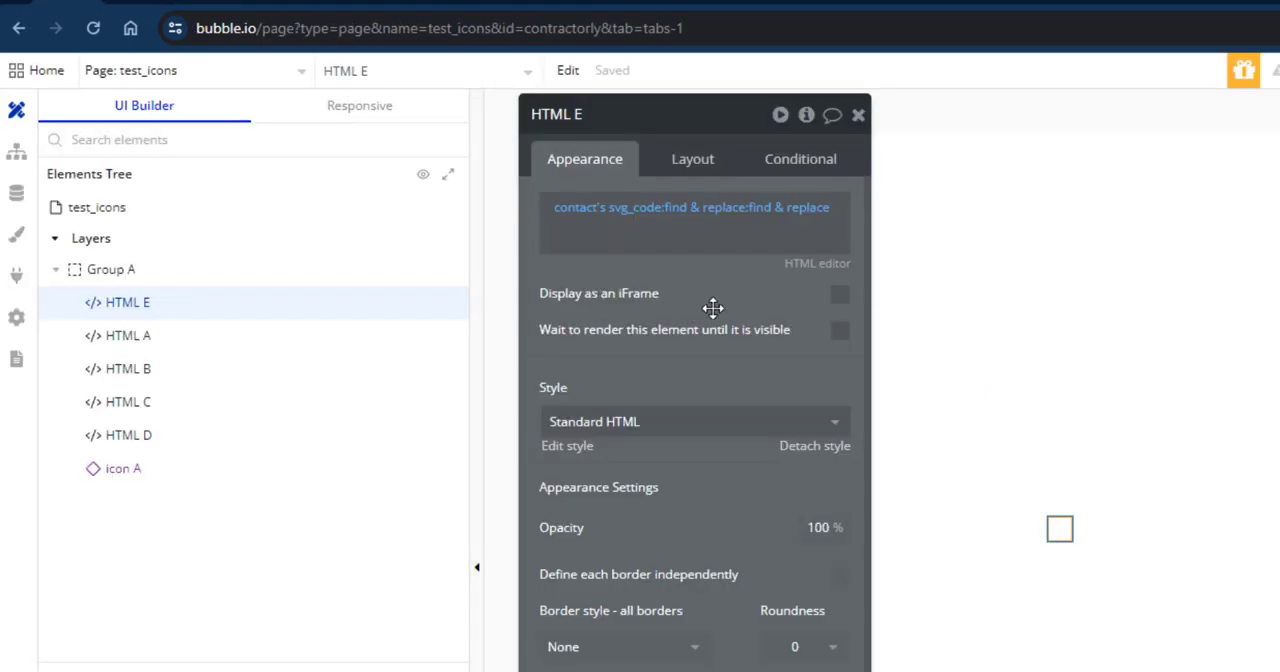
# Open the reusable element icon and review its properties and layout, plus the expression and layout of its HTML A element.
pyautogui.click(284, 80)
pyautogui.click(424, 362)
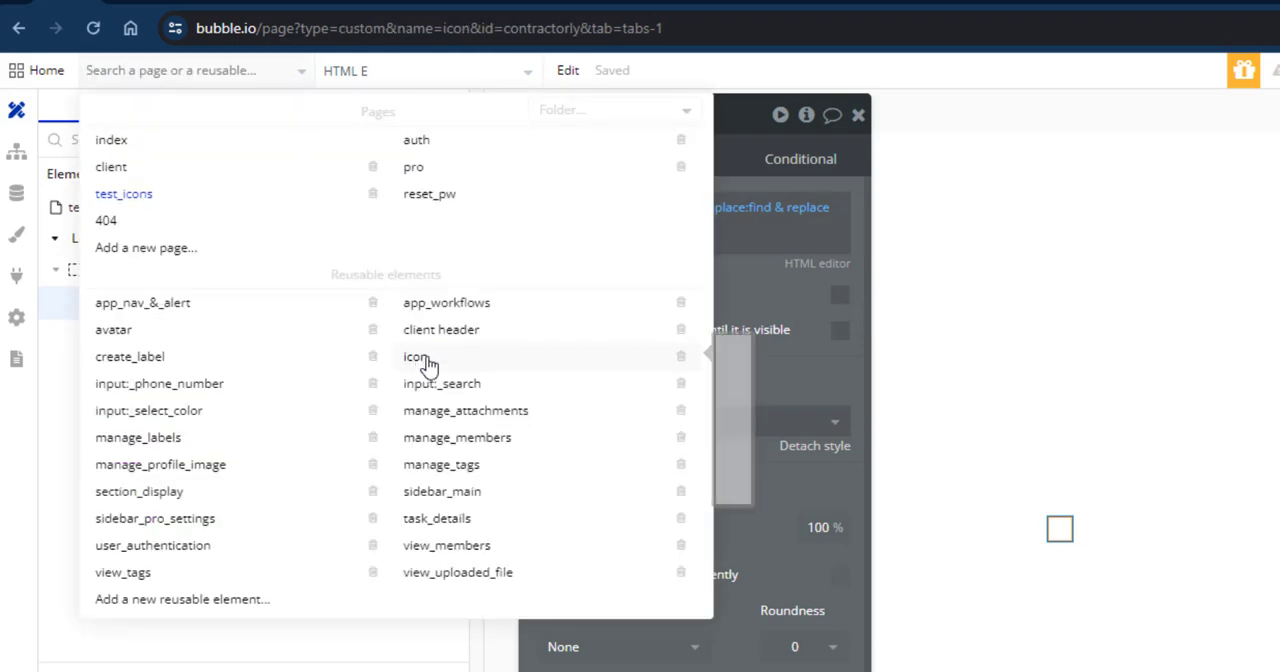
pyautogui.click(826, 181)
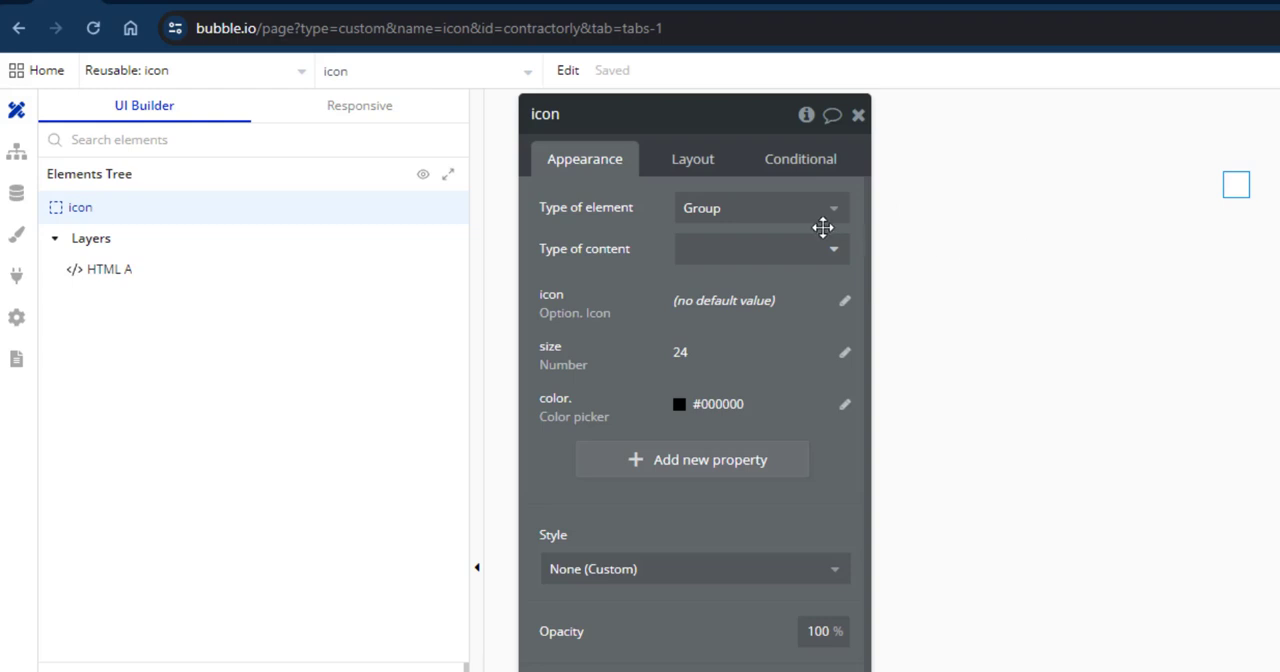
pyautogui.click(693, 162)
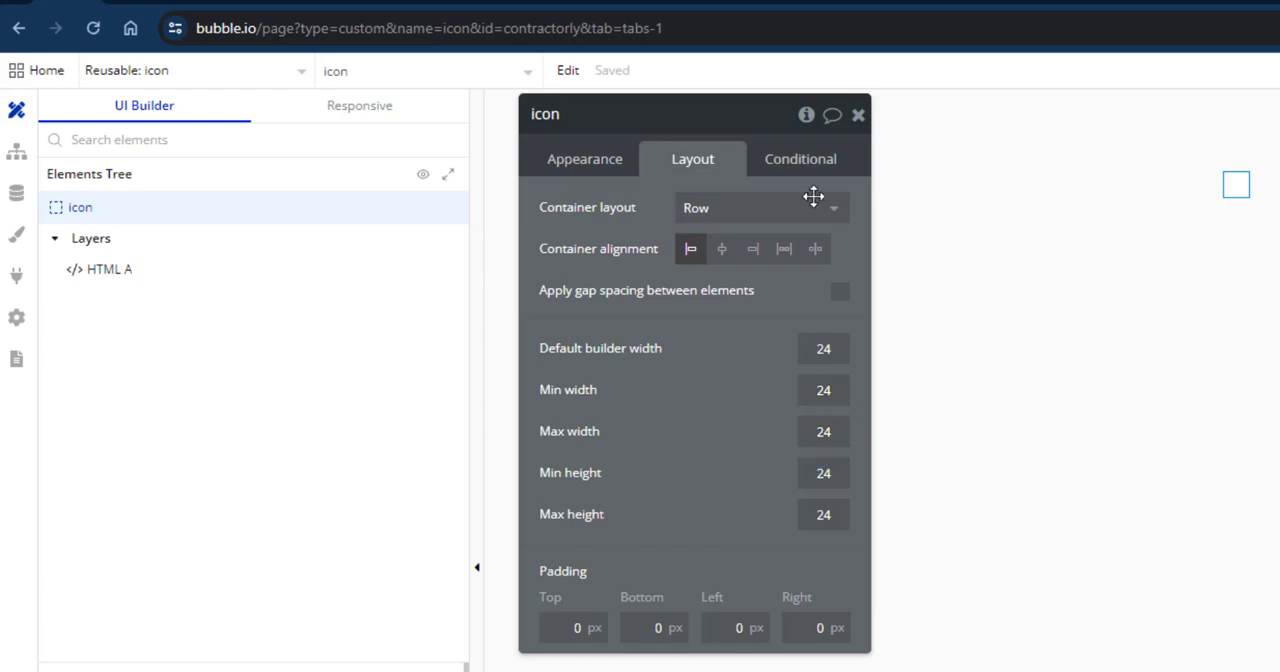
pyautogui.click(605, 168)
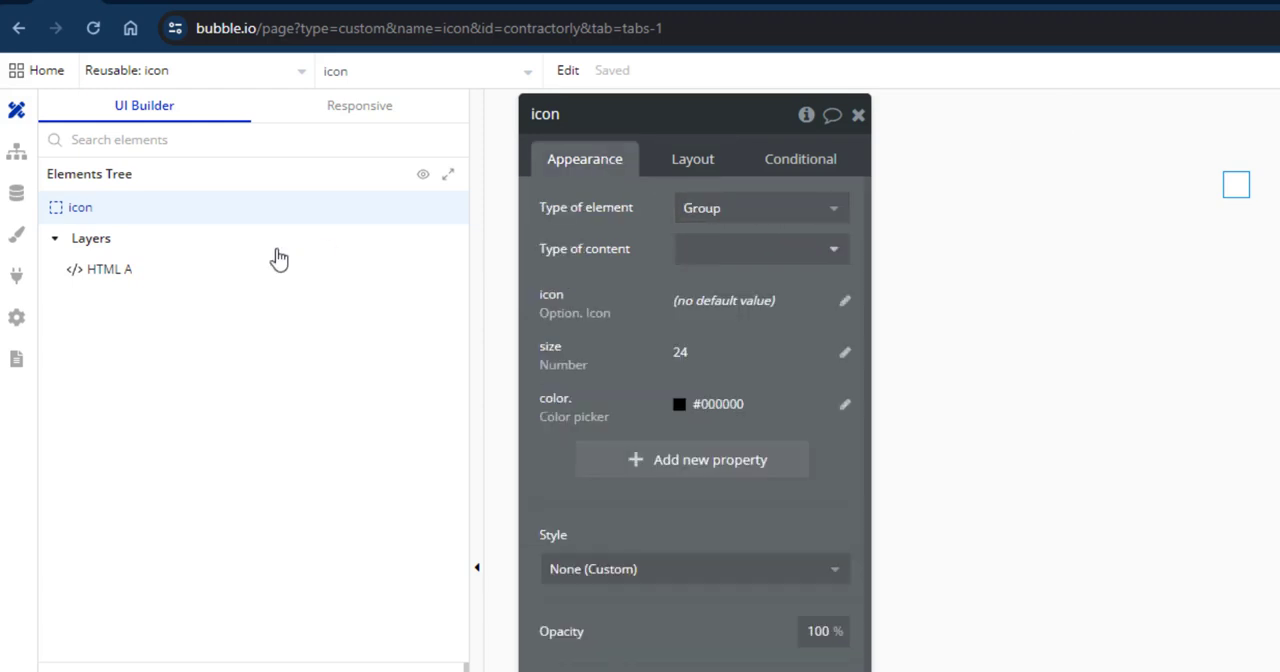
pyautogui.click(180, 274)
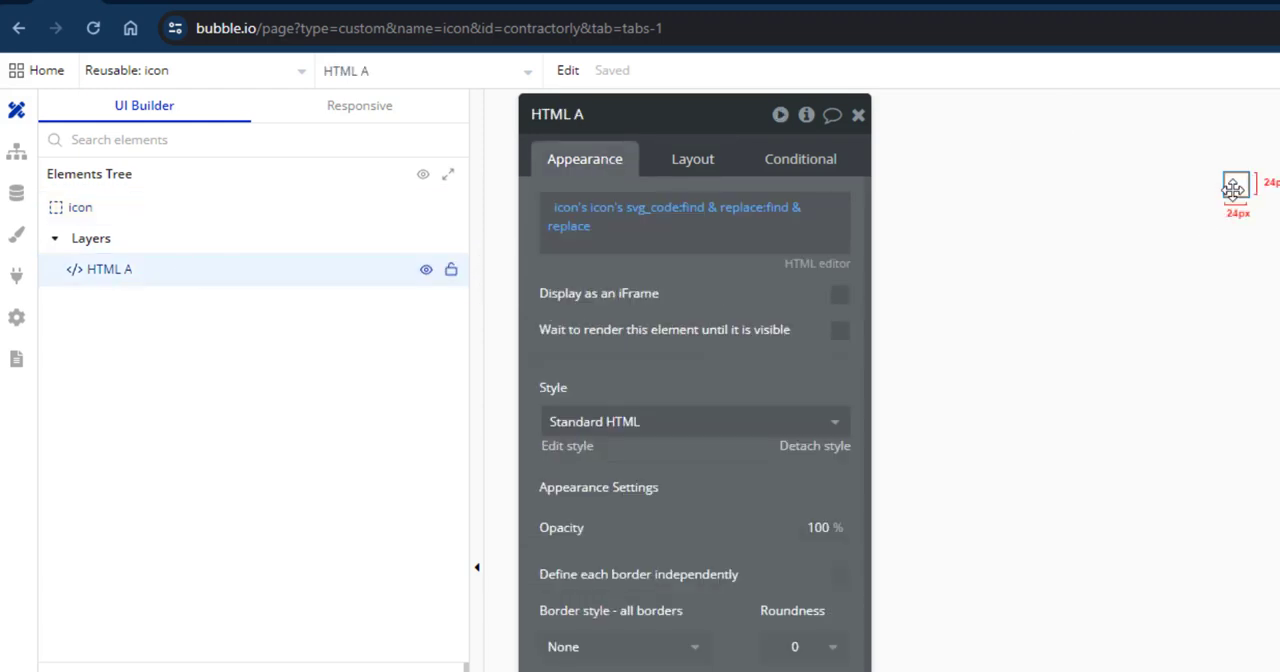
pyautogui.click(687, 163)
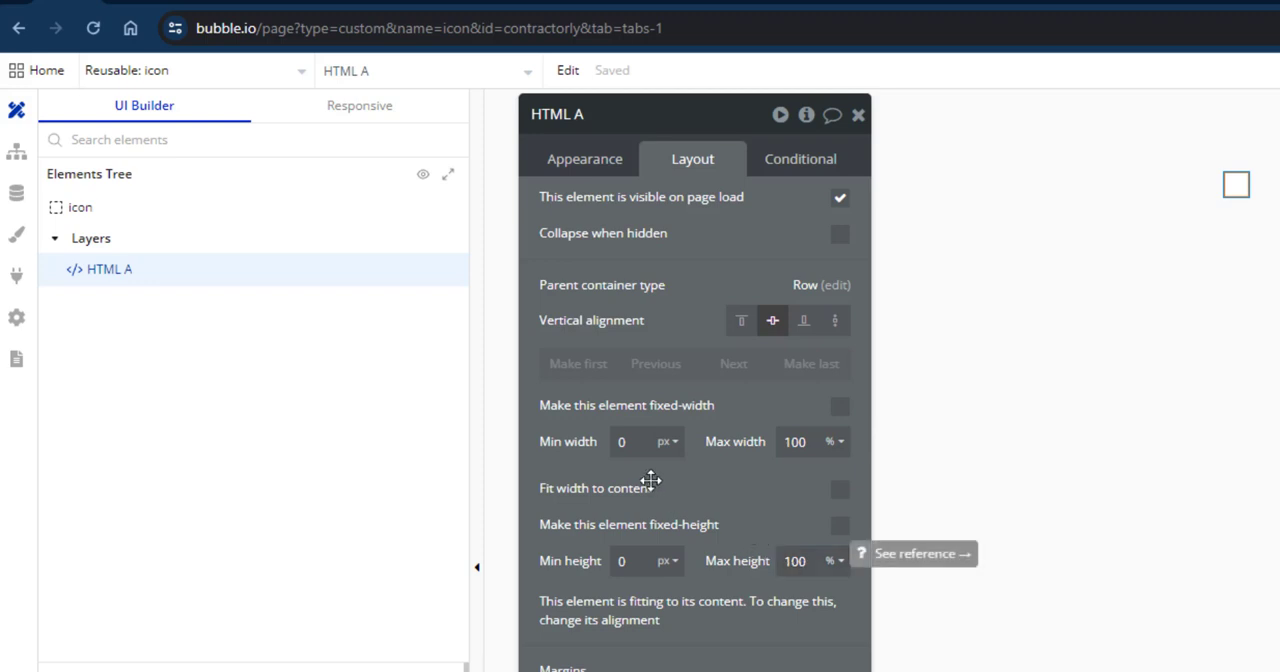
pyautogui.click(983, 271)
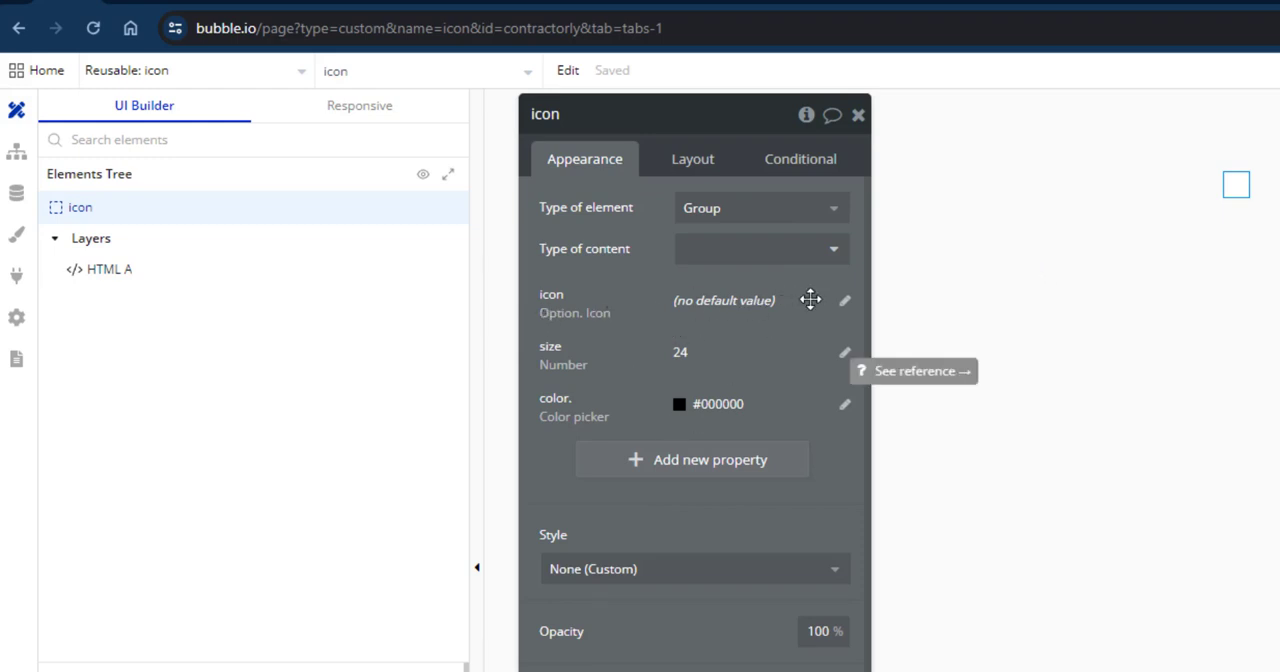
# Fill in a new property labelled icon as a non-optional dynamic value with field type .icon, and discard it without adding.
pyautogui.click(703, 459)
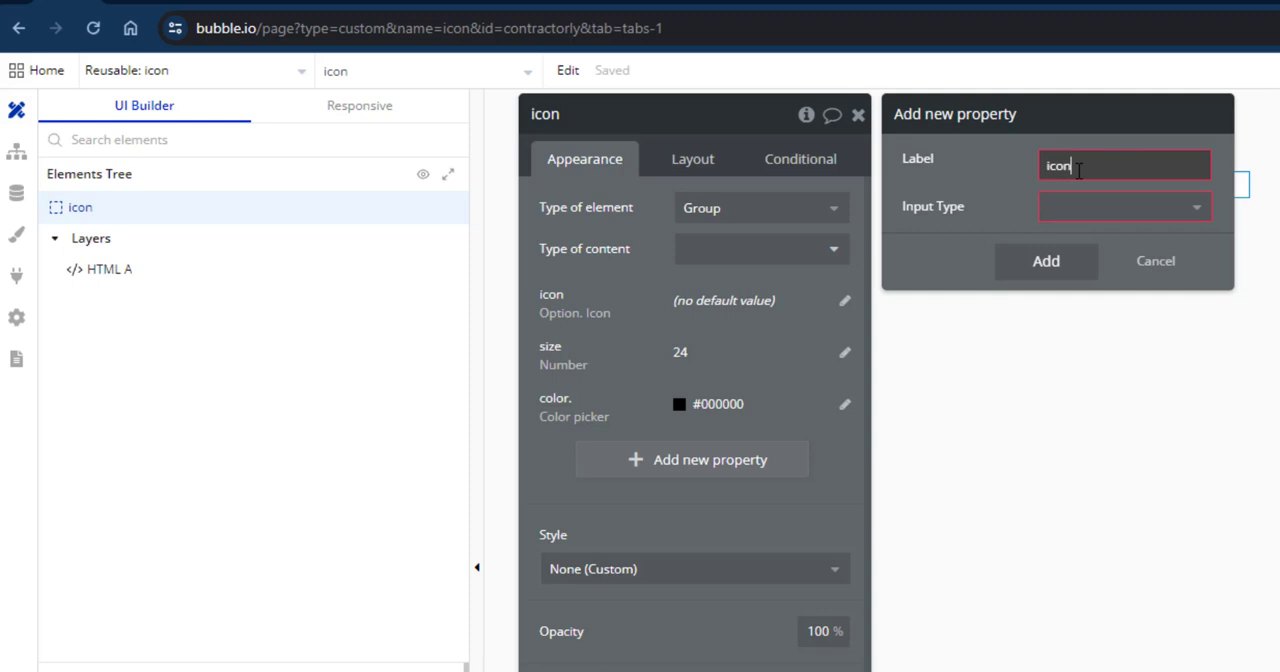
pyautogui.click(1106, 211)
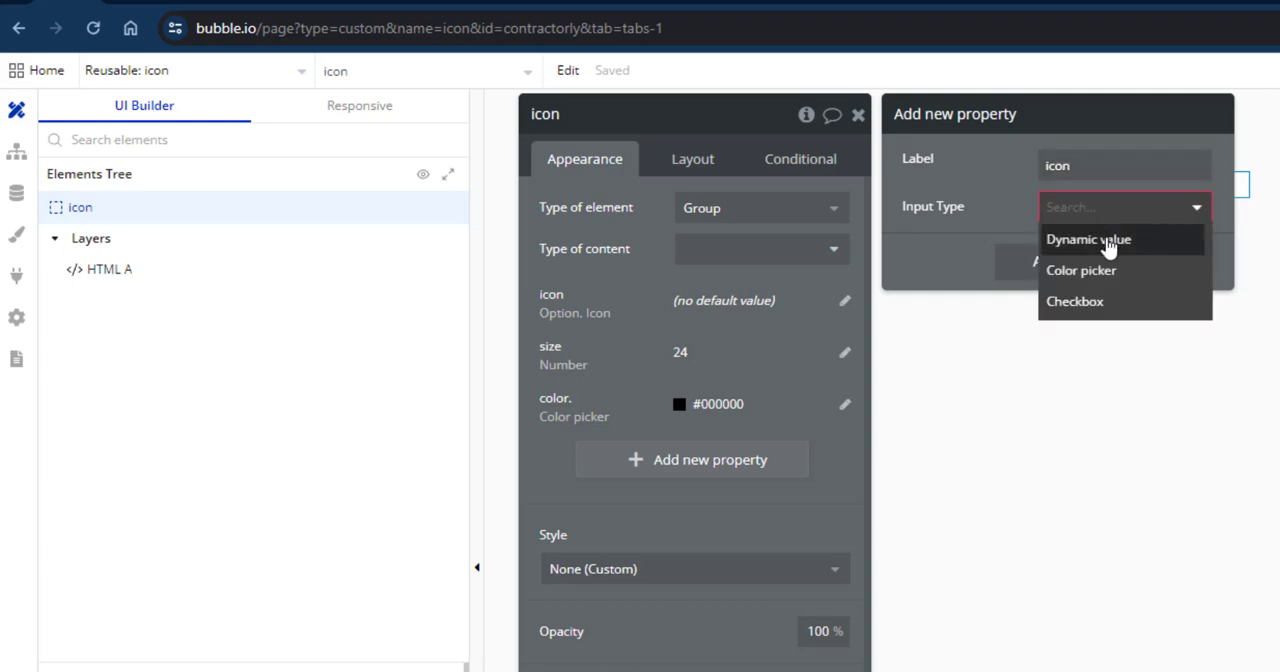
pyautogui.click(1108, 242)
pyautogui.click(1108, 248)
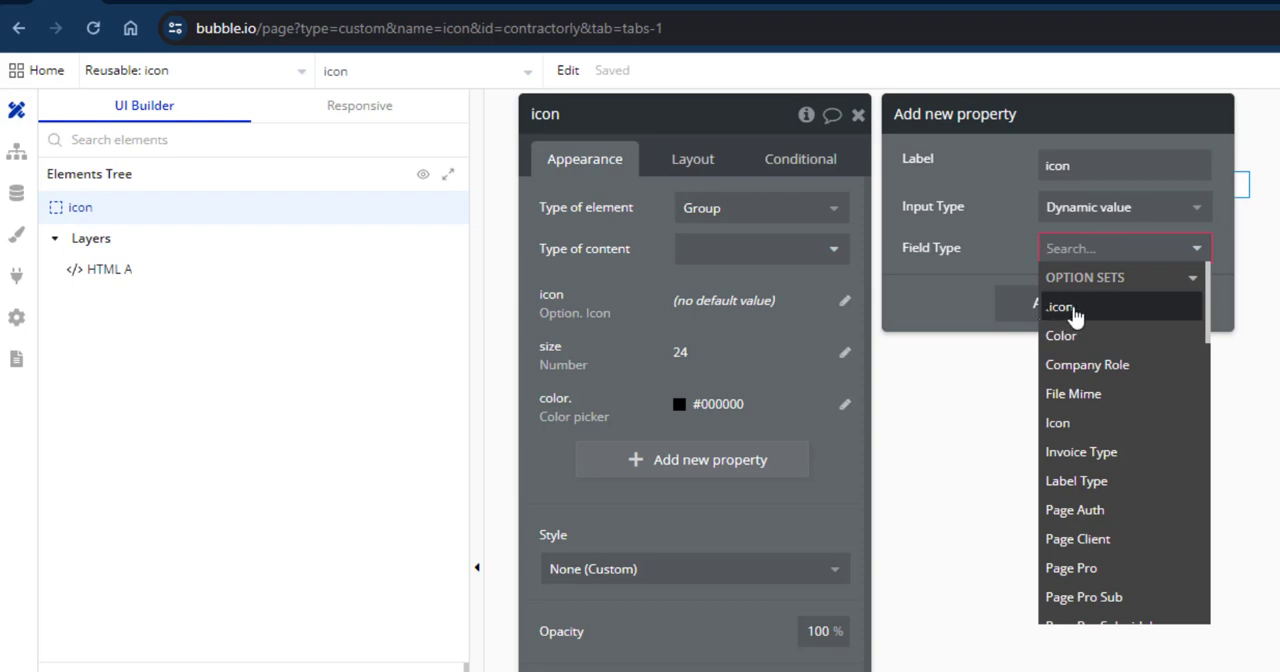
pyautogui.click(1074, 316)
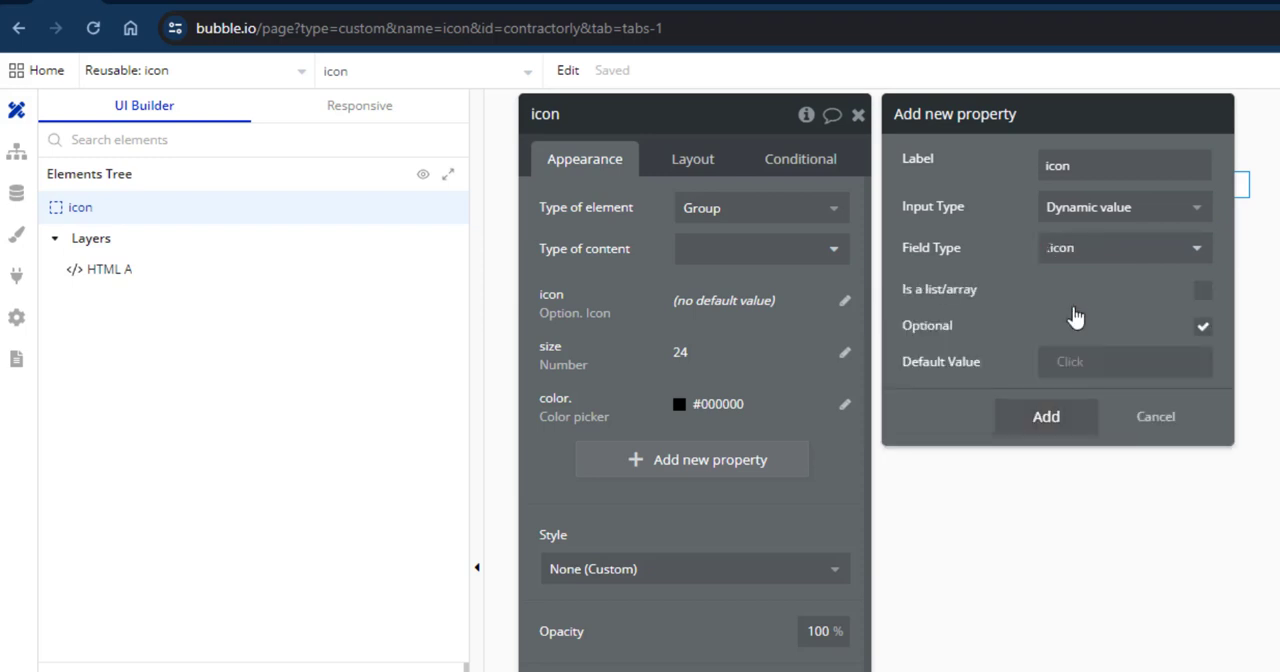
pyautogui.click(1202, 327)
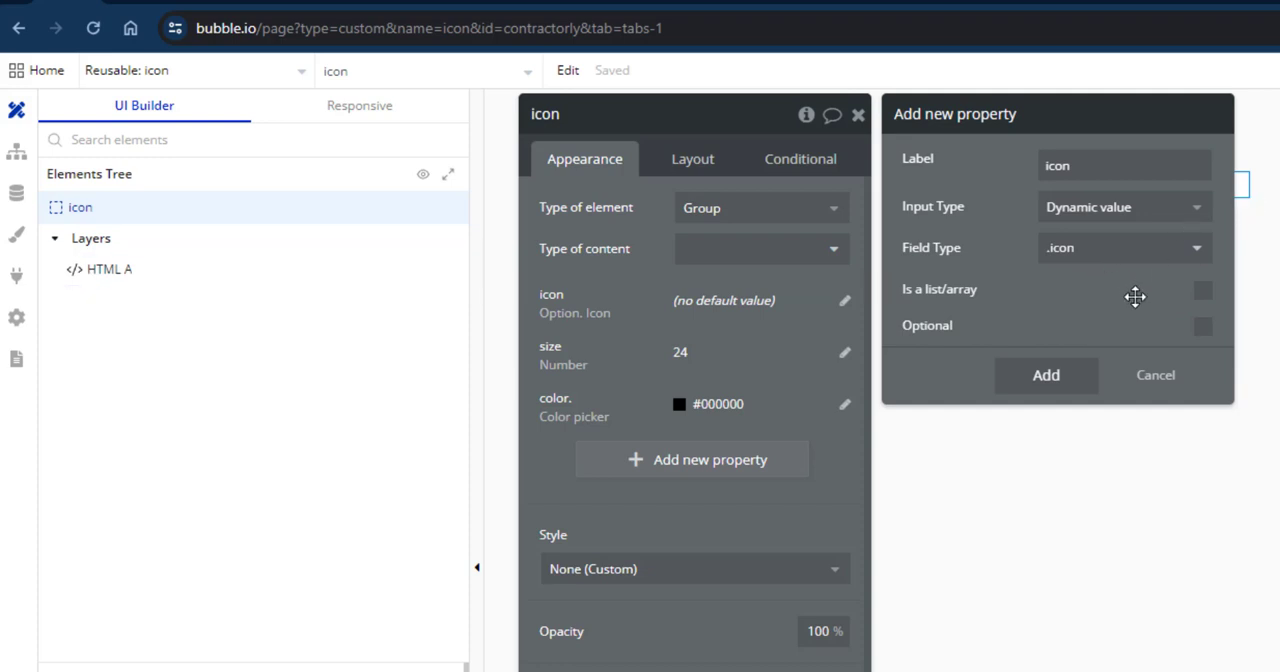
pyautogui.click(1155, 377)
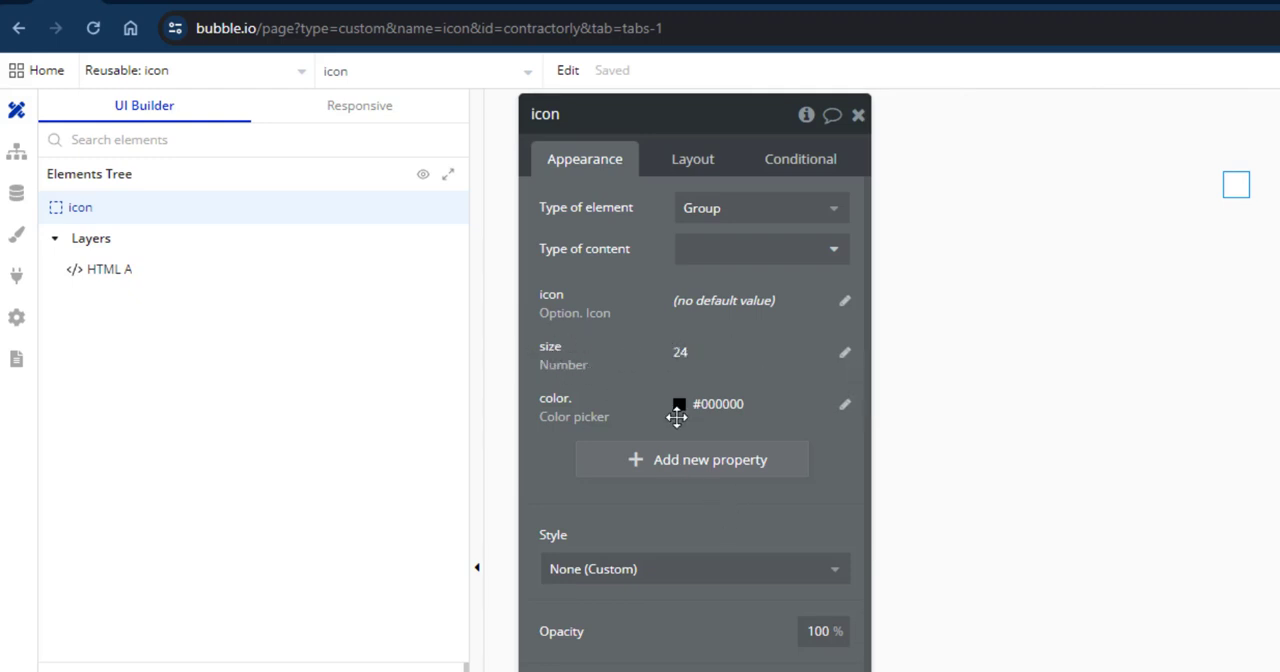
# Fill in a new property labelled size as an optional dynamic number with default value 24, and discard it without adding.
pyautogui.click(703, 463)
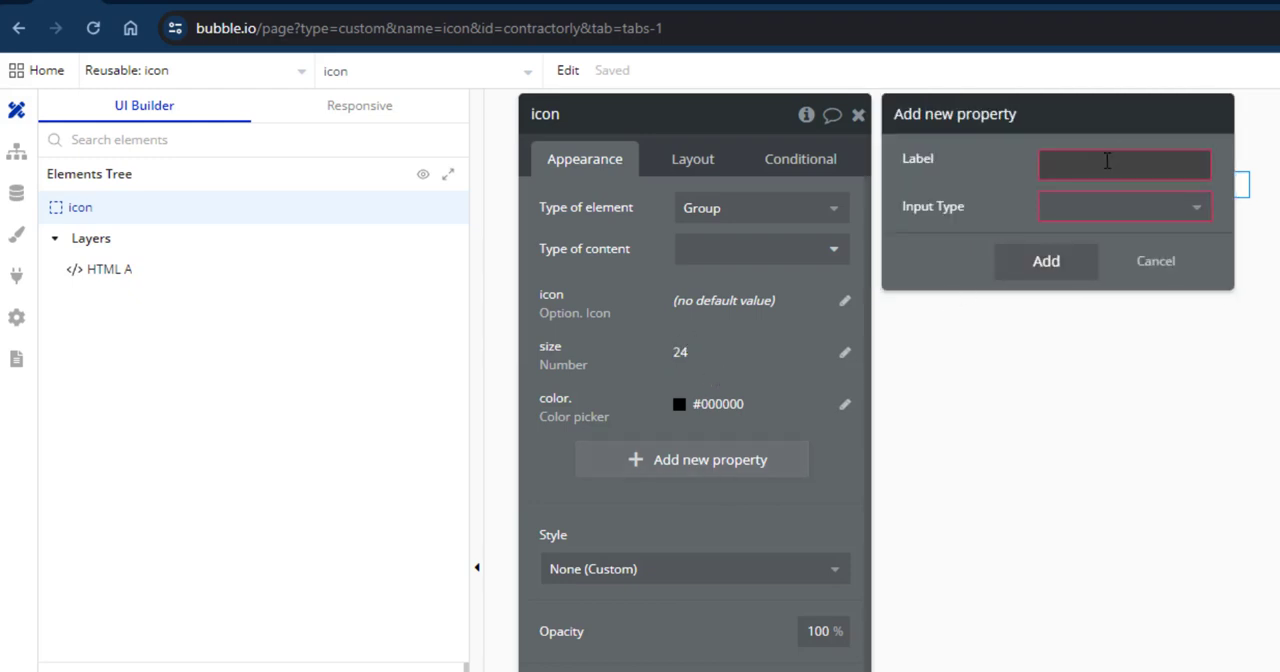
pyautogui.write('six')
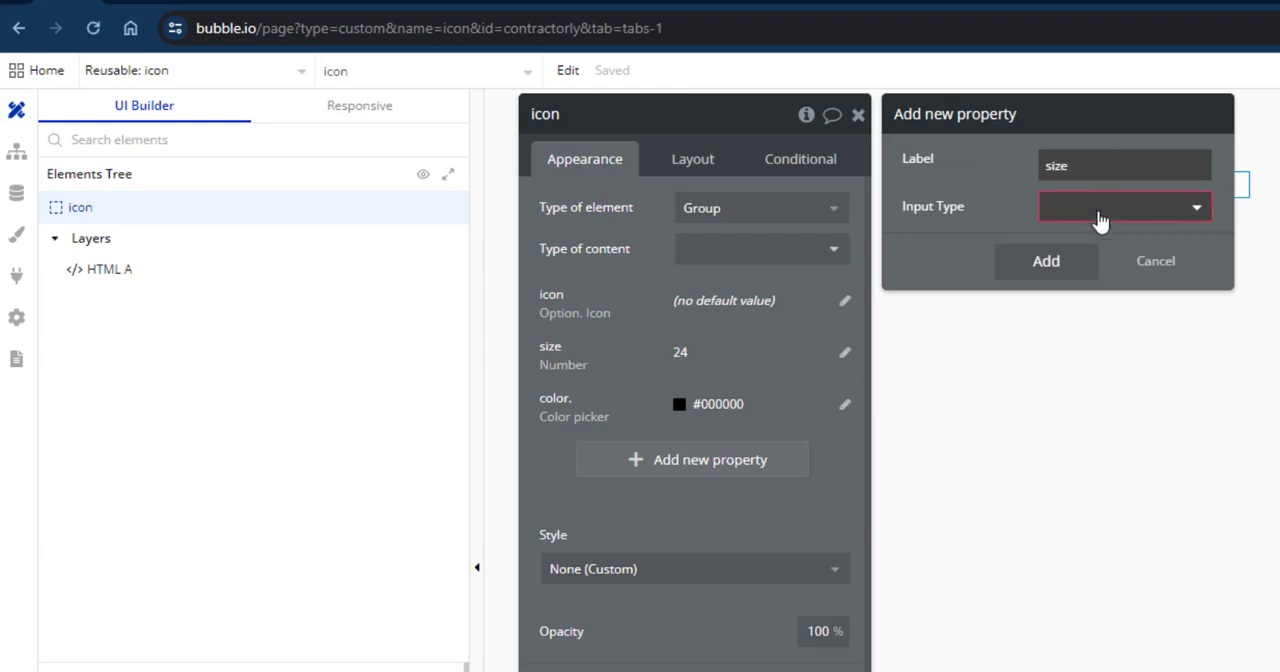
pyautogui.click(1100, 208)
pyautogui.click(1095, 238)
pyautogui.click(1104, 260)
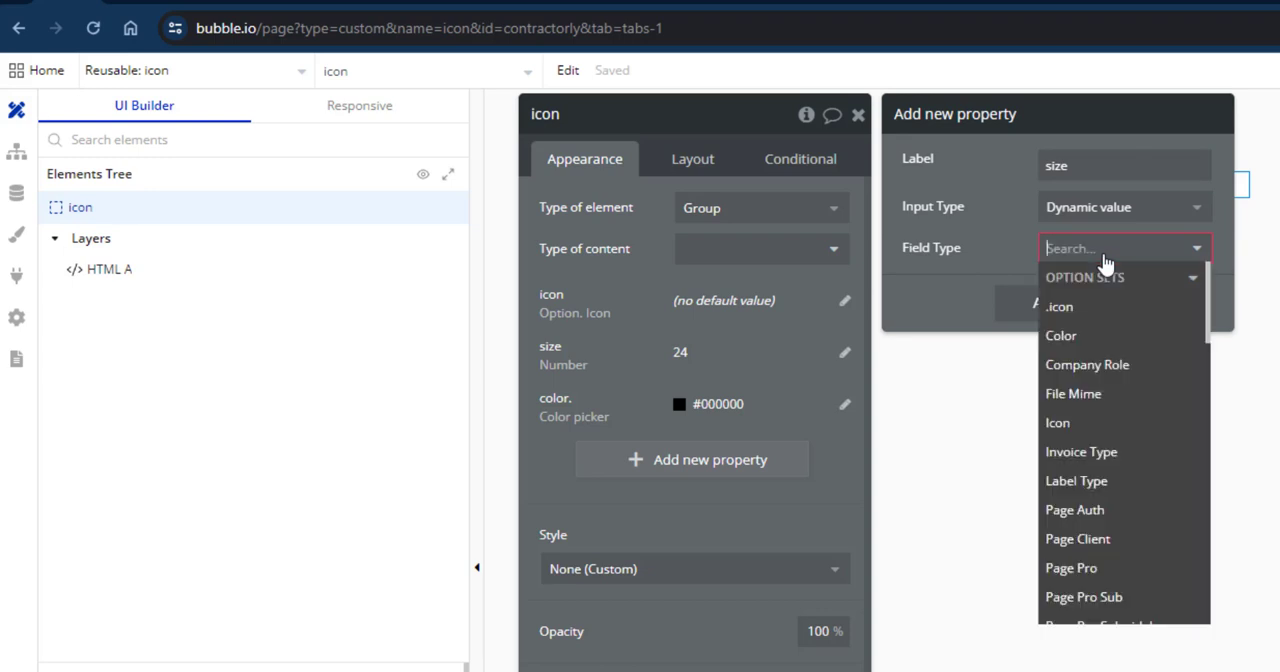
pyautogui.write('nu')
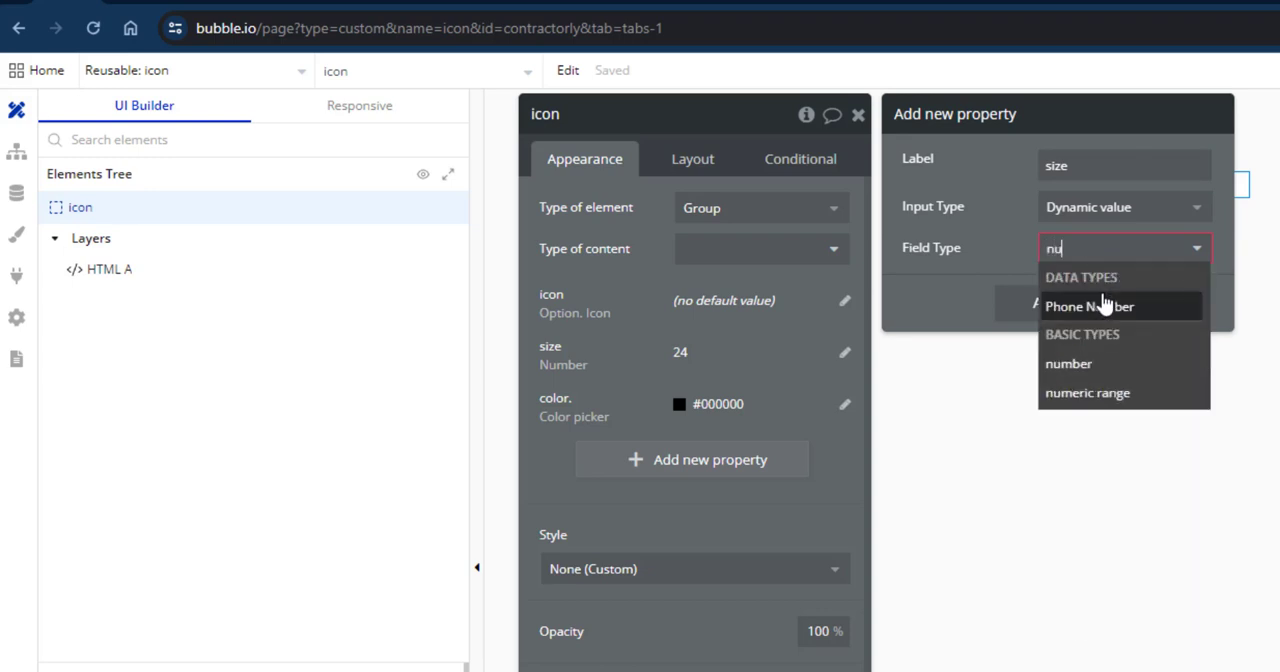
pyautogui.click(1087, 364)
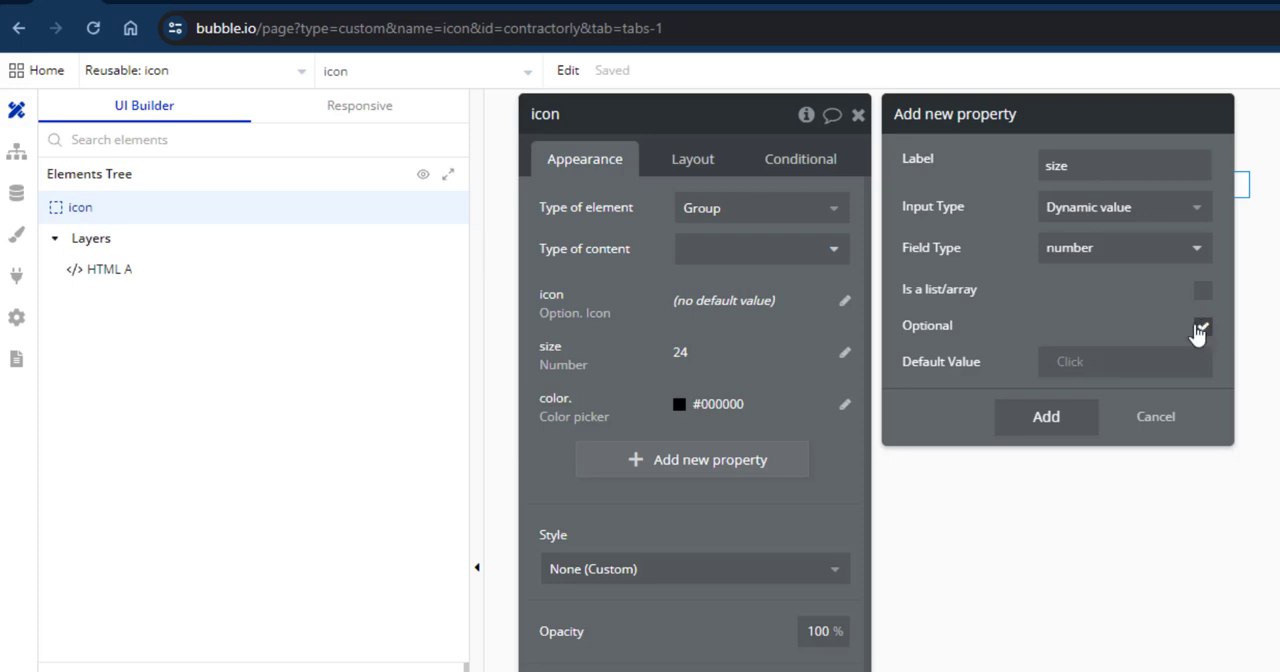
pyautogui.click(1078, 366)
pyautogui.write('24')
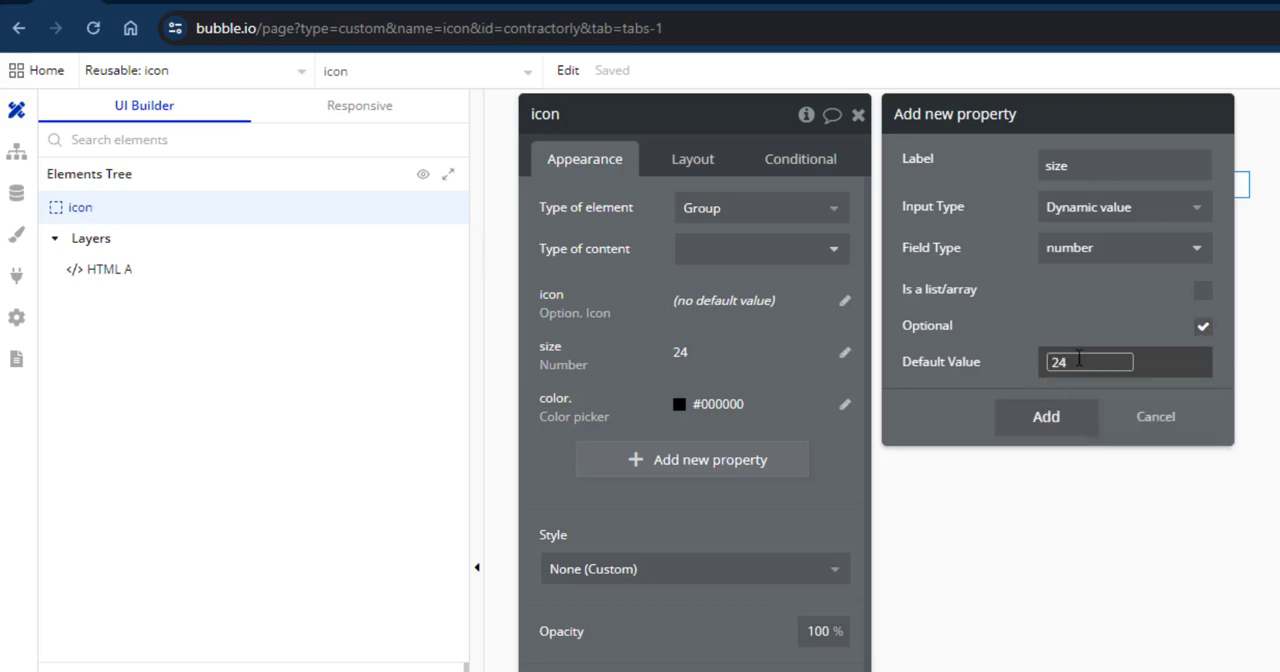
pyautogui.click(1049, 316)
pyautogui.click(998, 371)
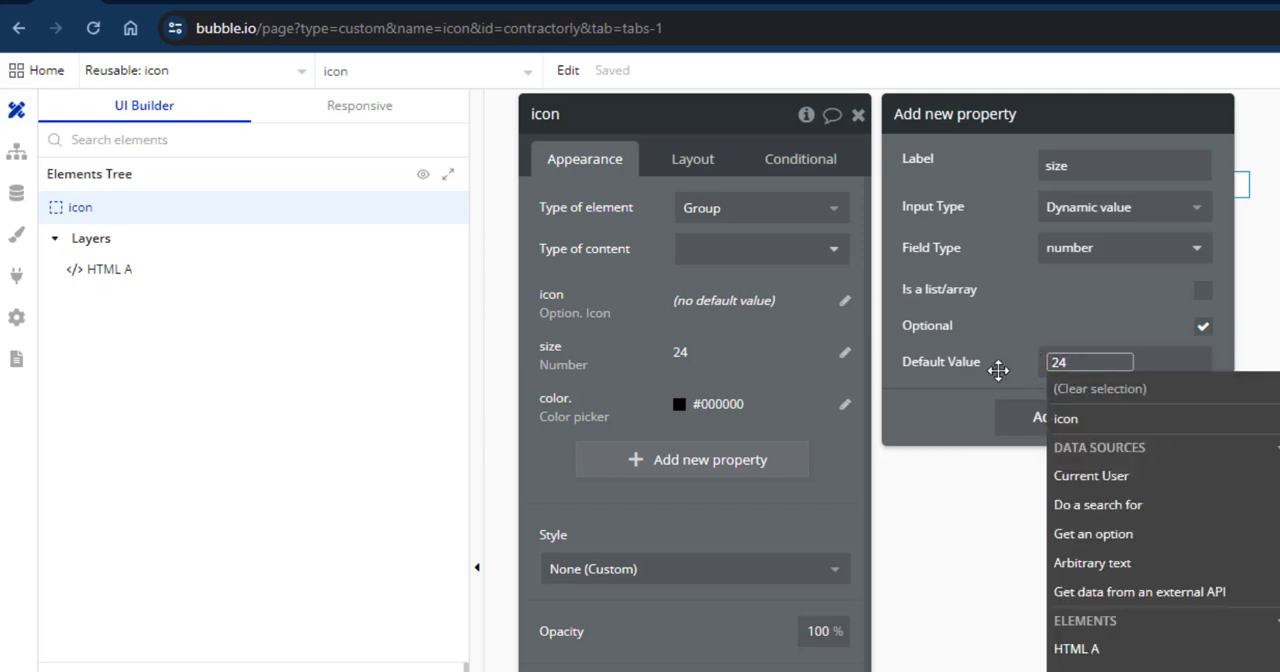
pyautogui.click(998, 371)
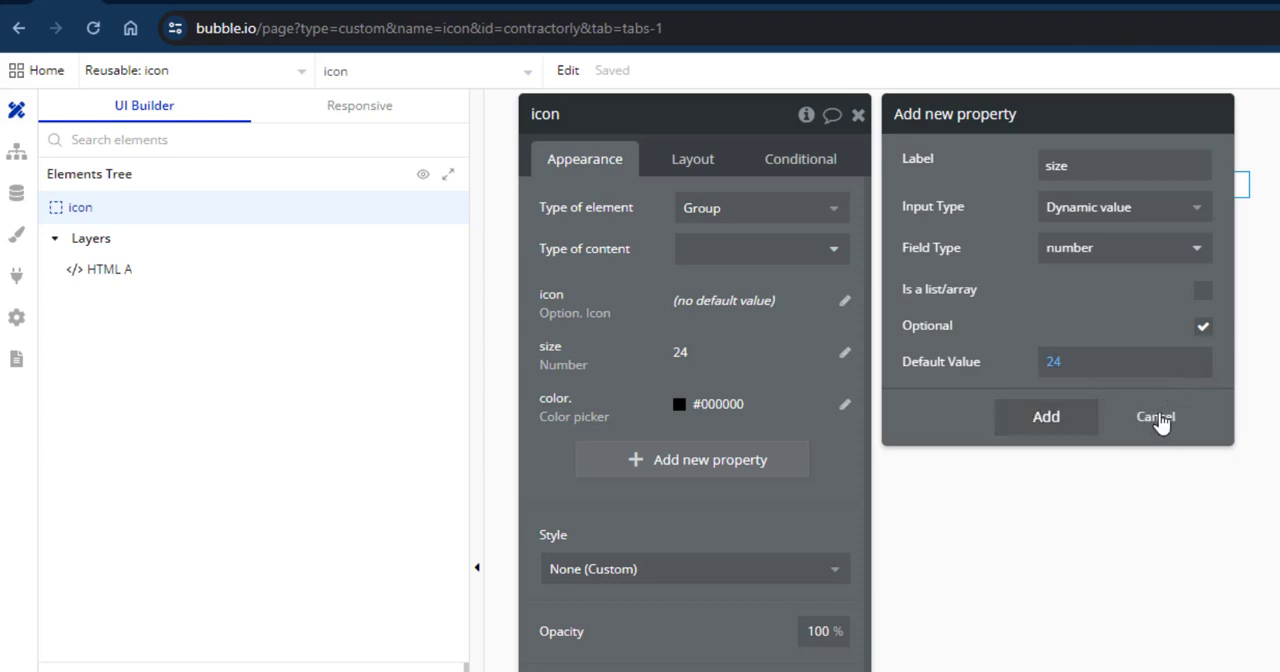
pyautogui.click(1160, 420)
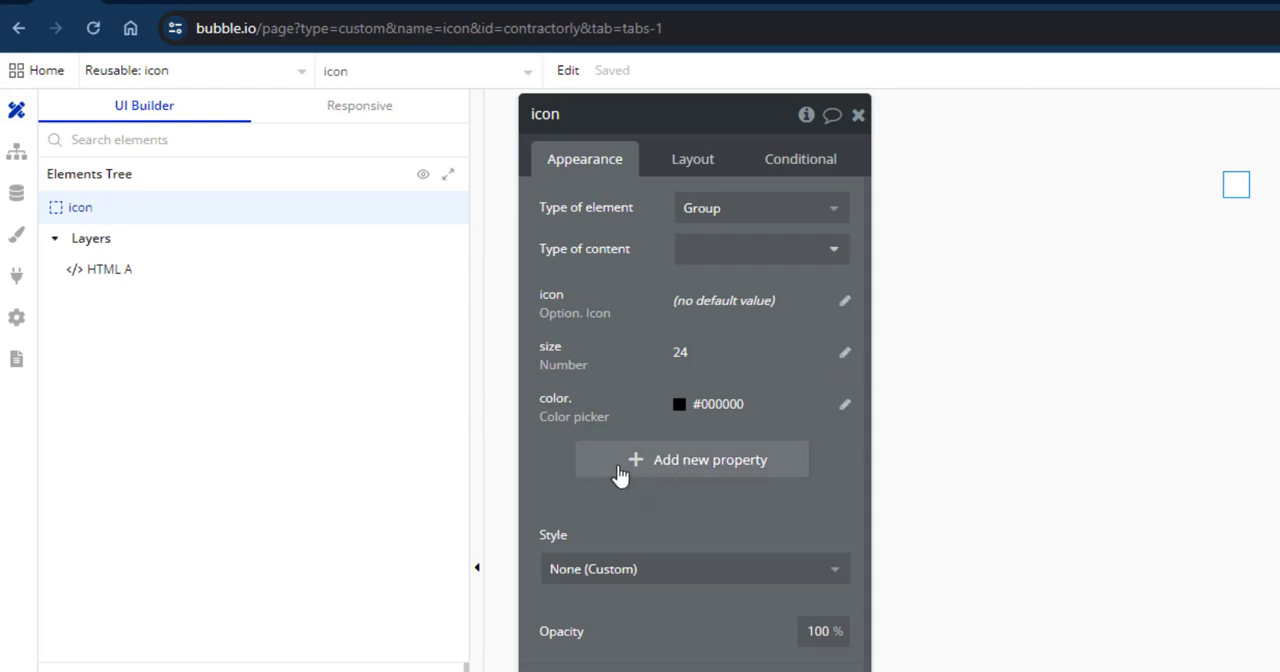
# Fill in a new optional property labelled color with the Color picker input type, view its default color choices, and discard it.
pyautogui.click(620, 474)
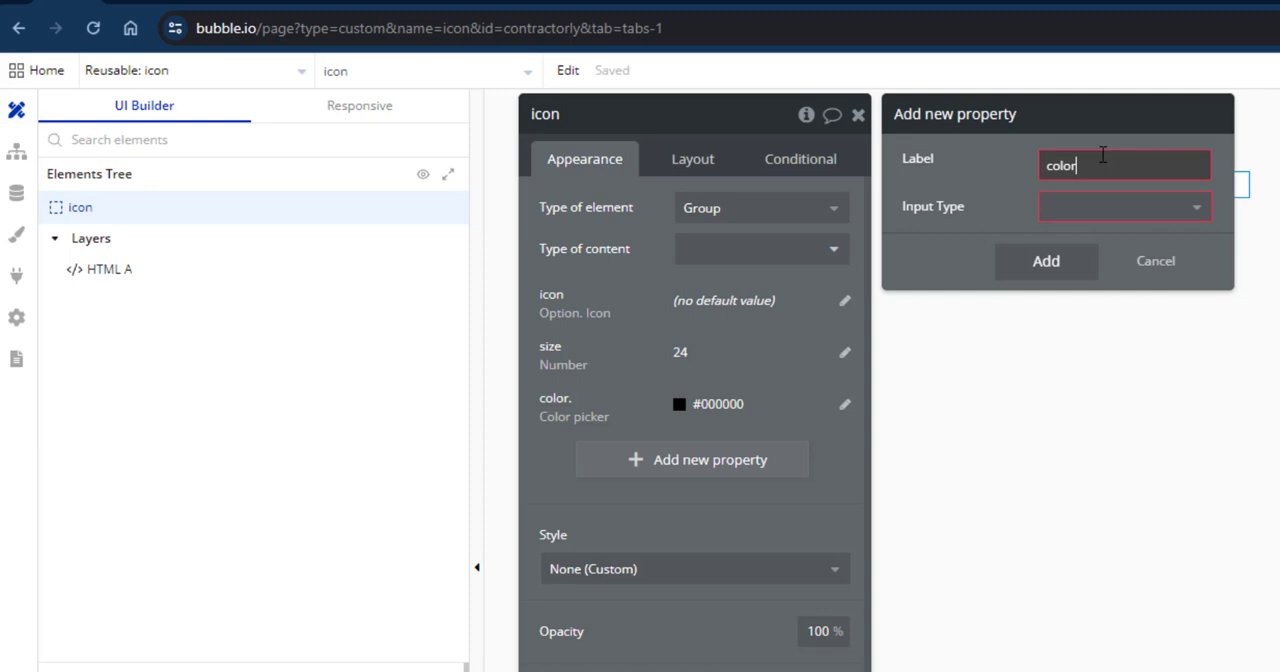
pyautogui.click(1100, 207)
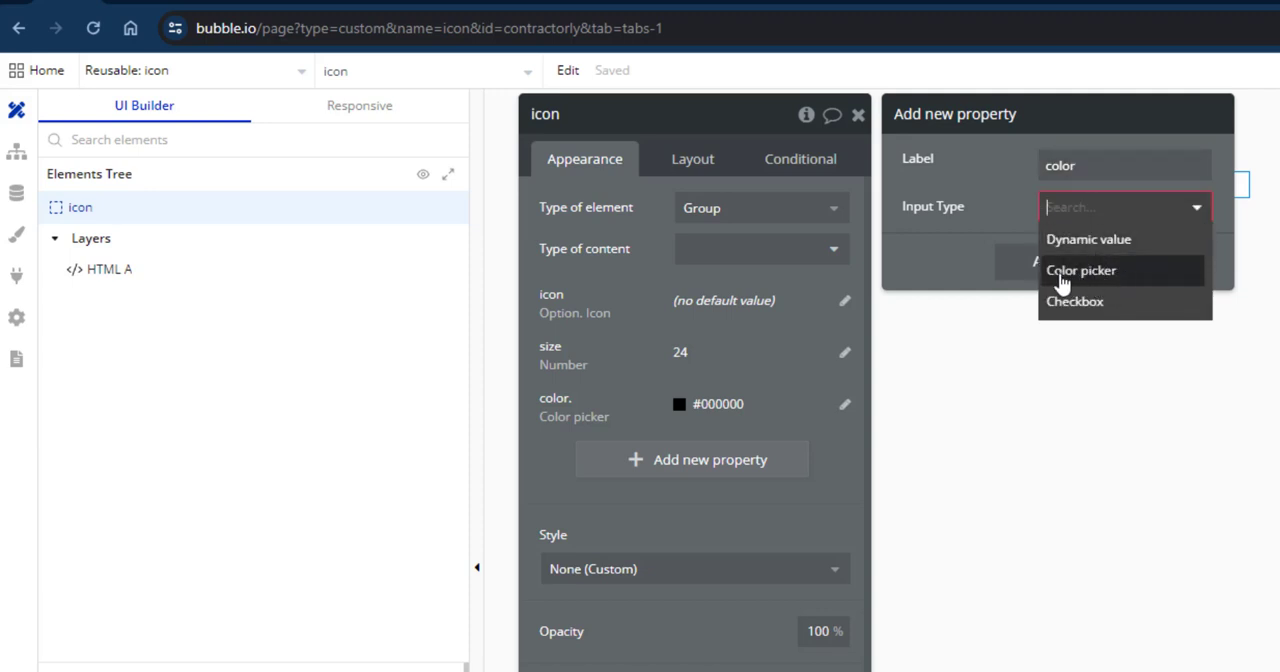
pyautogui.click(1074, 281)
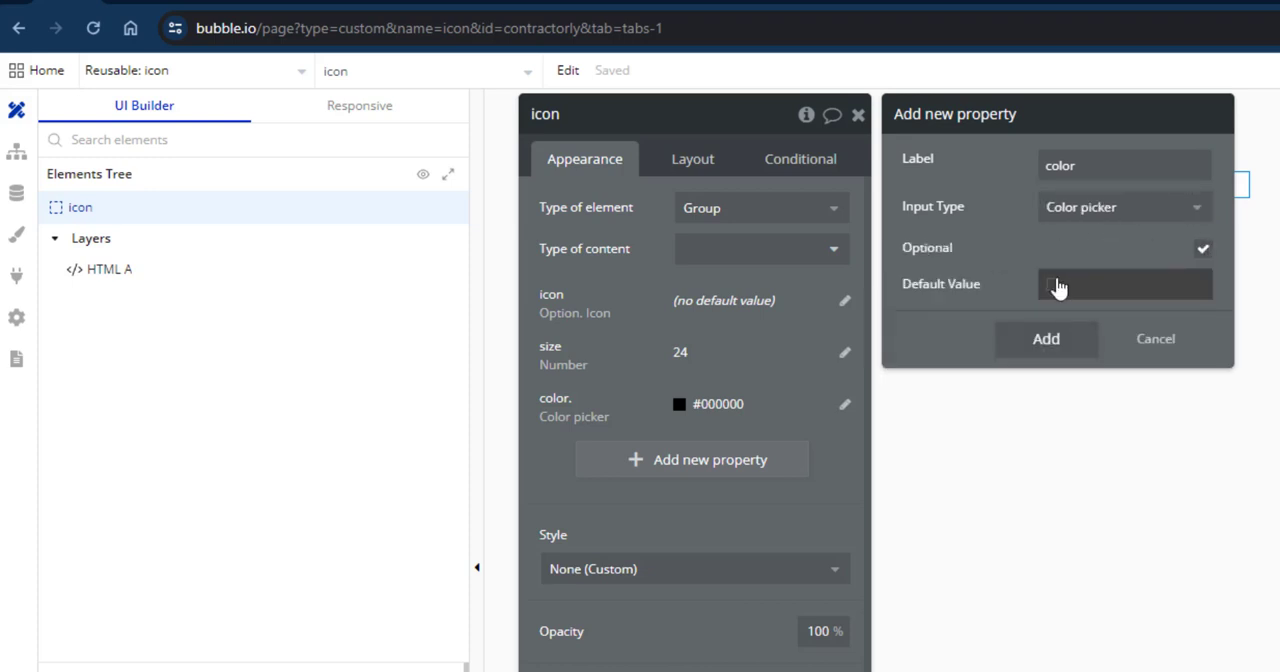
pyautogui.click(1057, 289)
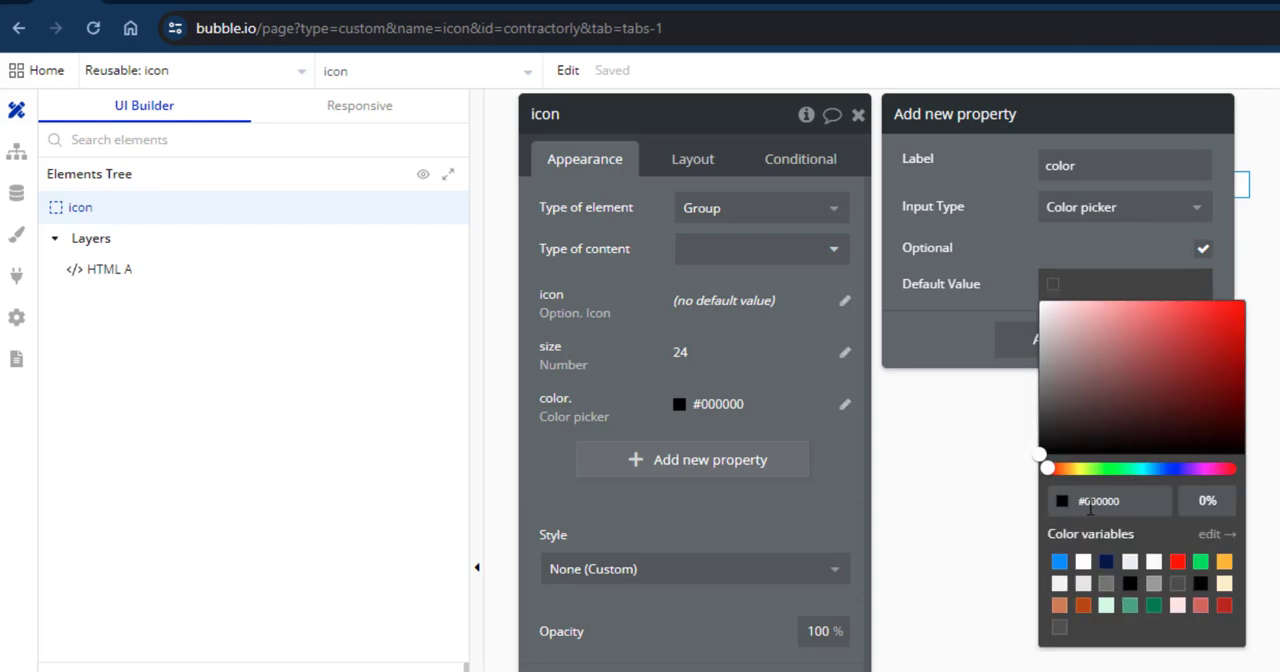
pyautogui.click(1000, 281)
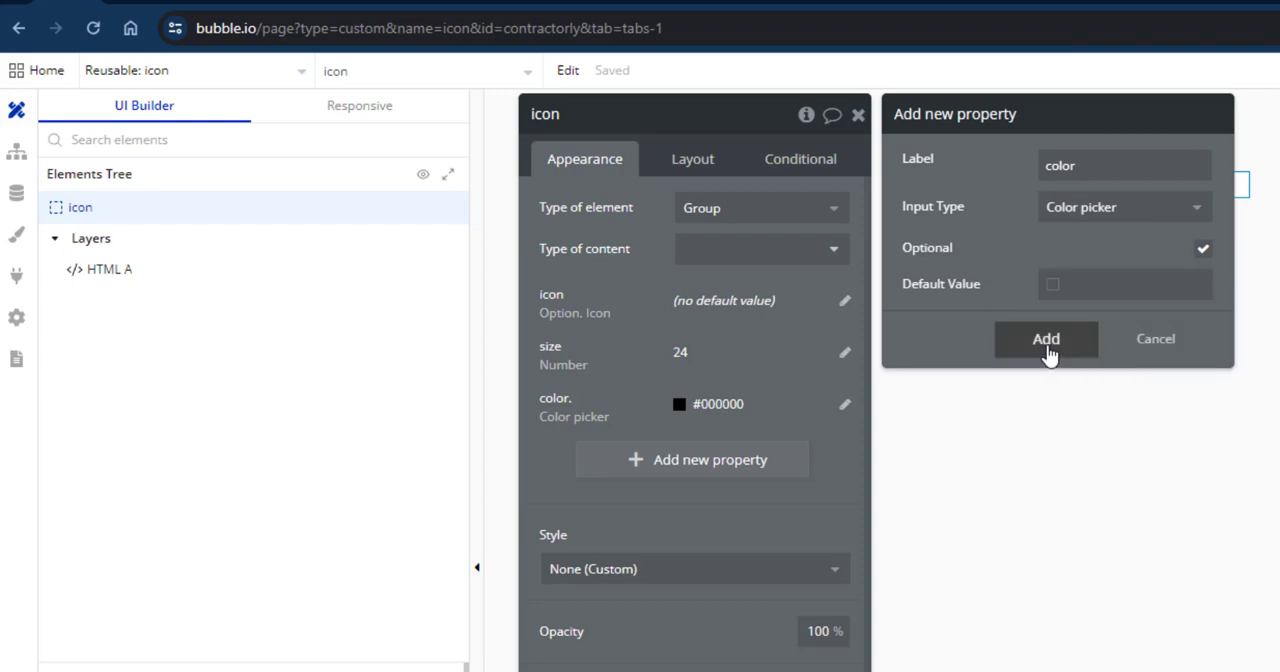
pyautogui.click(1164, 345)
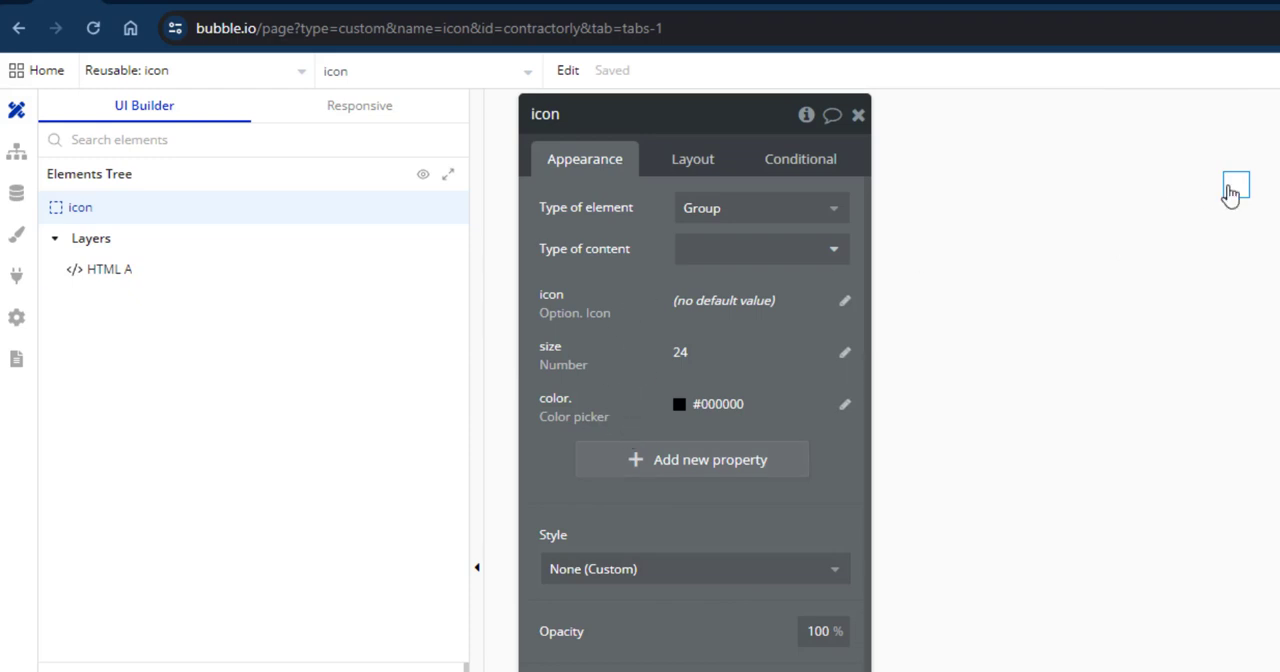
# Clear the HTML A element's existing expression and replace it with the dynamic expression icon's icon's svg_code.
pyautogui.click(1232, 194)
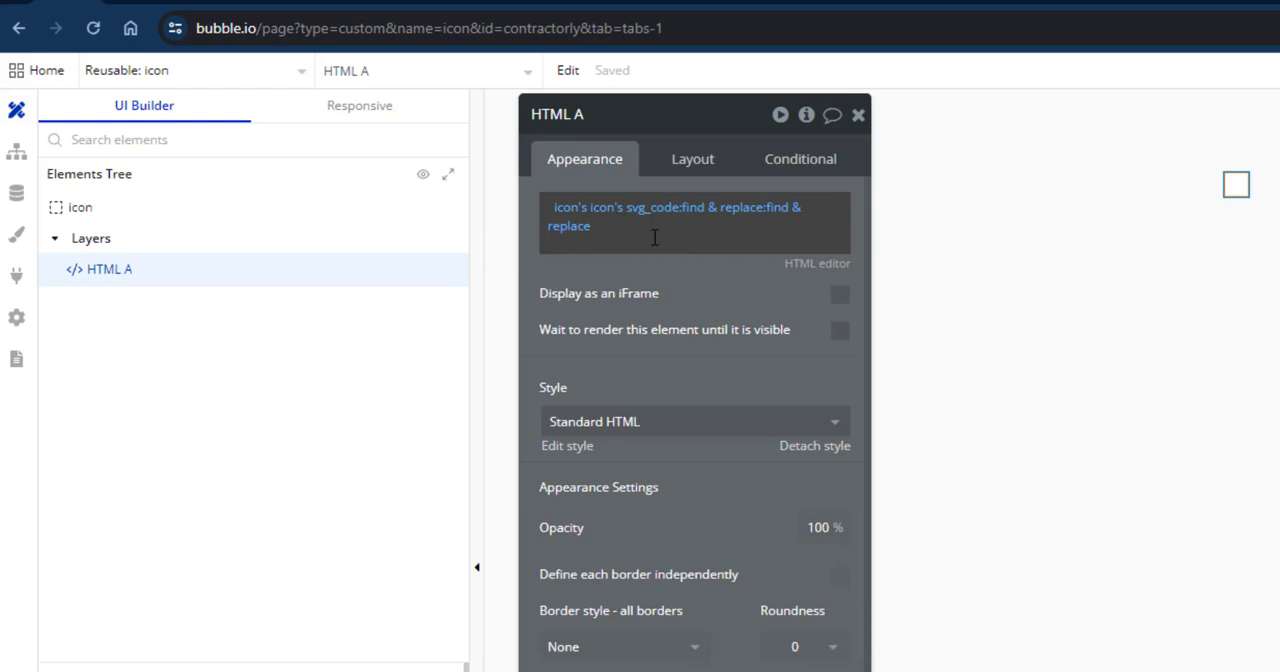
pyautogui.rightClick(654, 237)
pyautogui.click(757, 297)
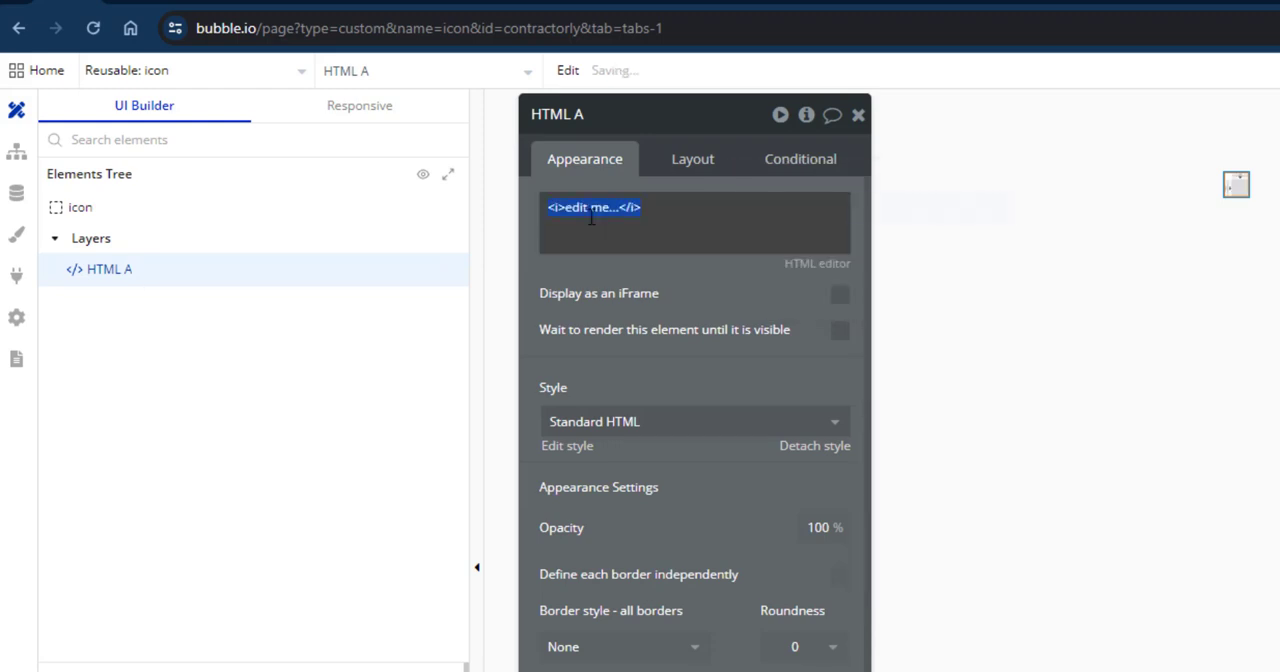
pyautogui.click(866, 212)
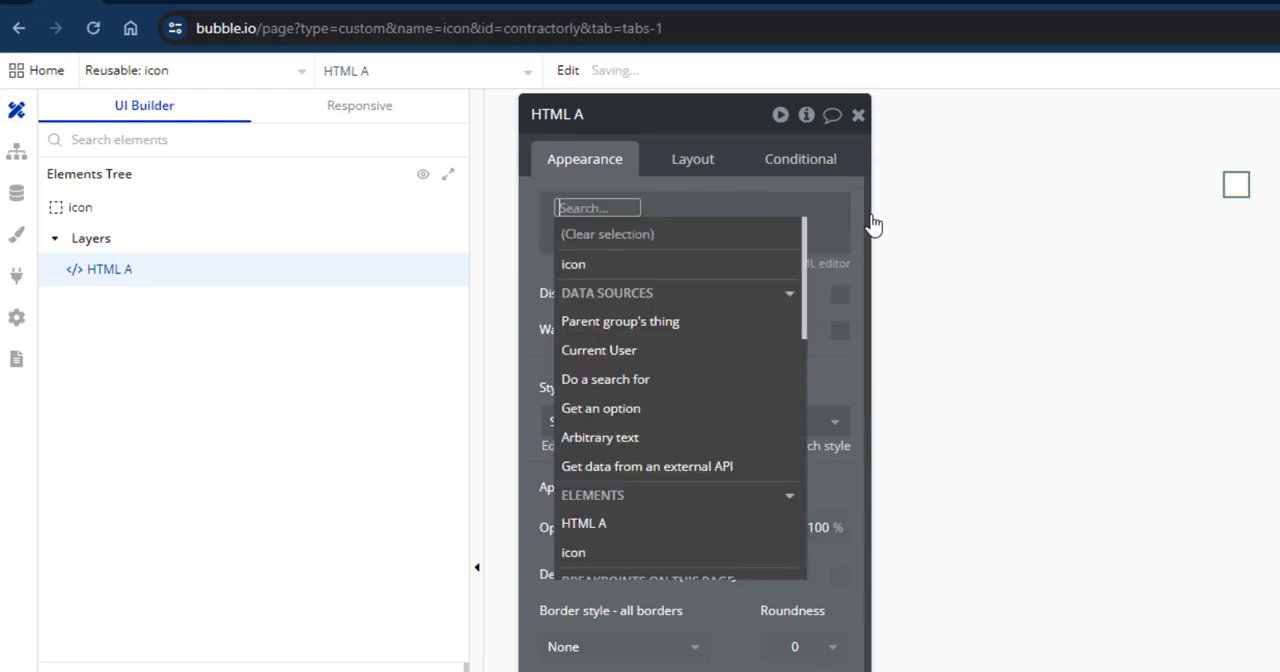
pyautogui.click(607, 268)
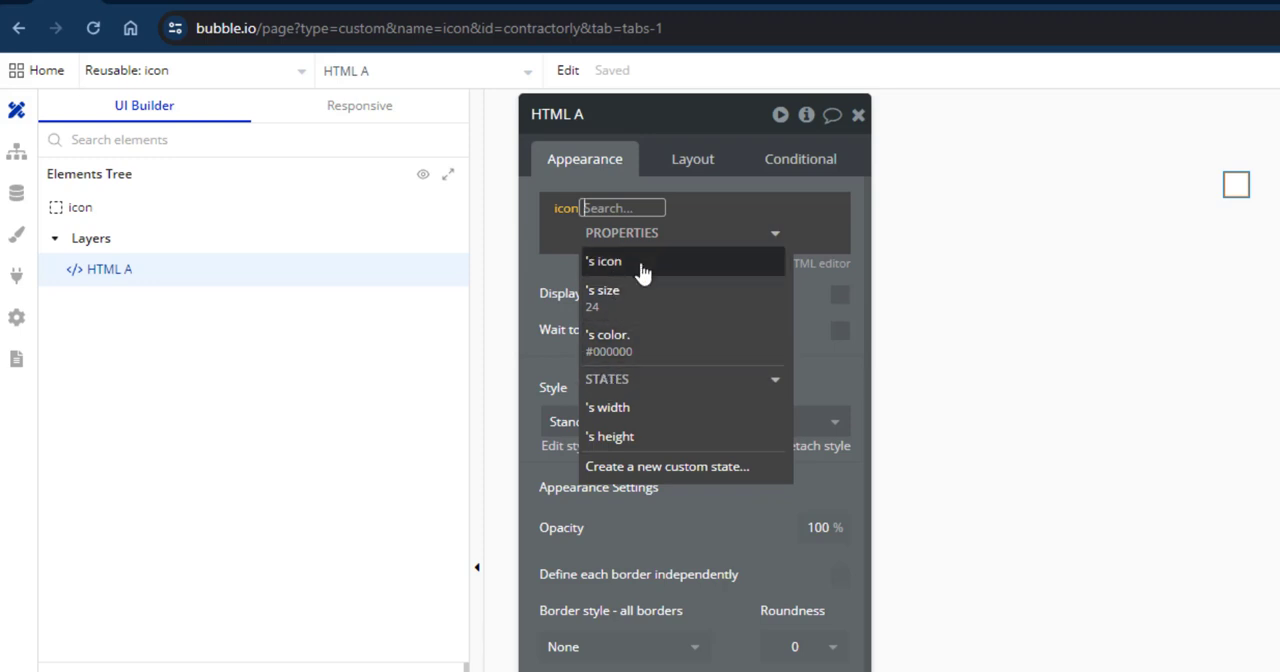
pyautogui.click(641, 266)
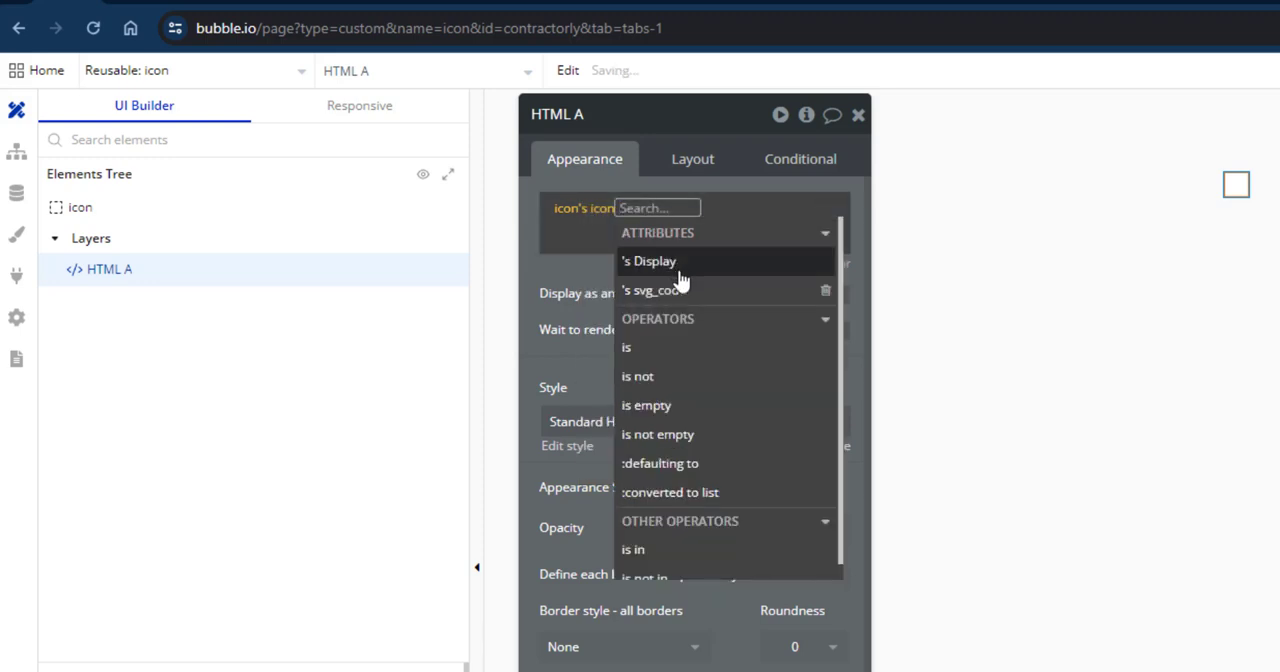
pyautogui.click(637, 291)
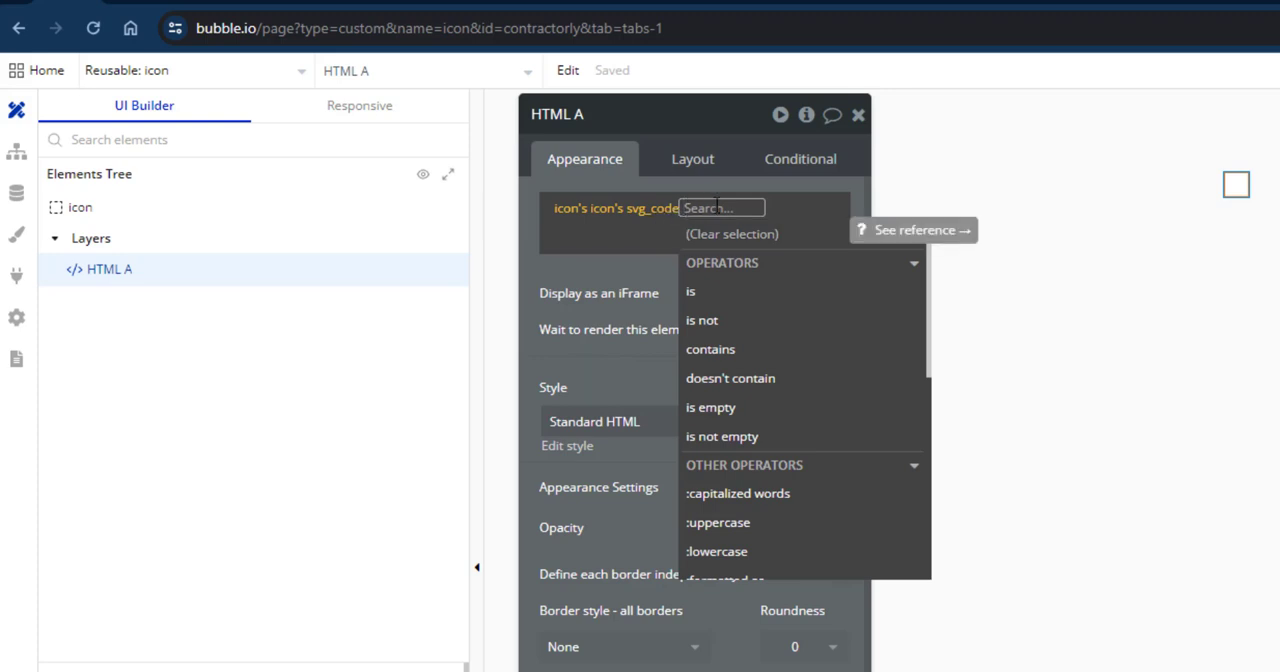
pyautogui.write('fin')
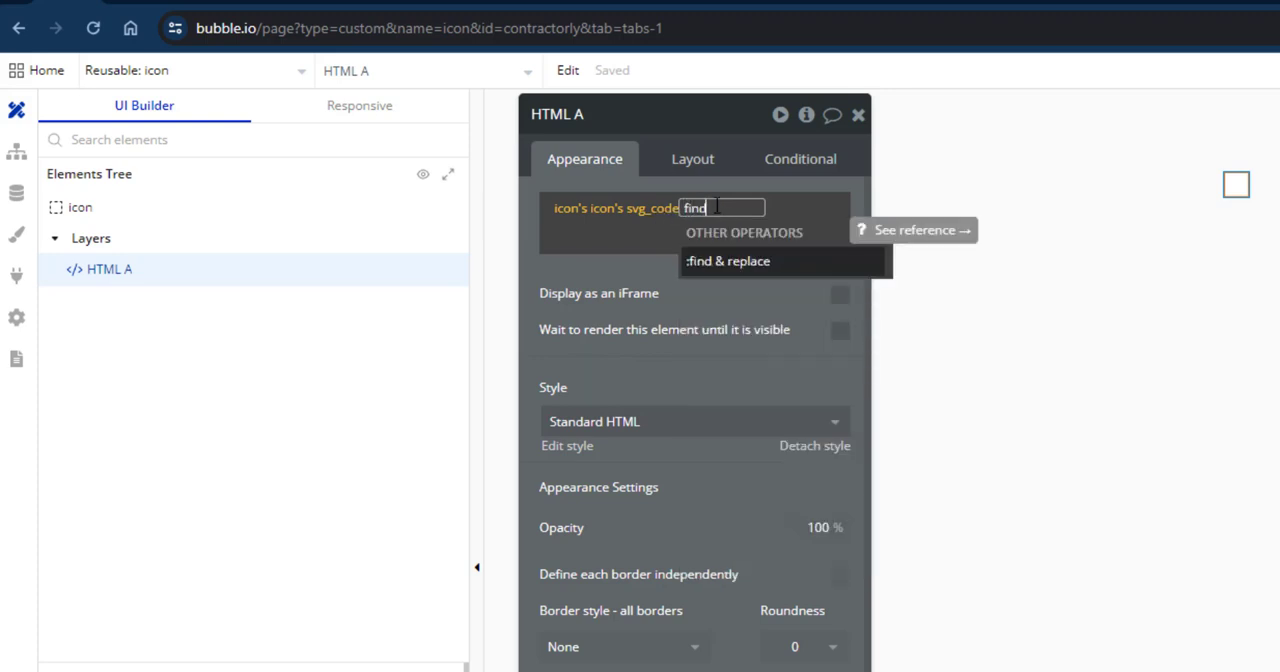
pyautogui.write('d')
pyautogui.click(740, 268)
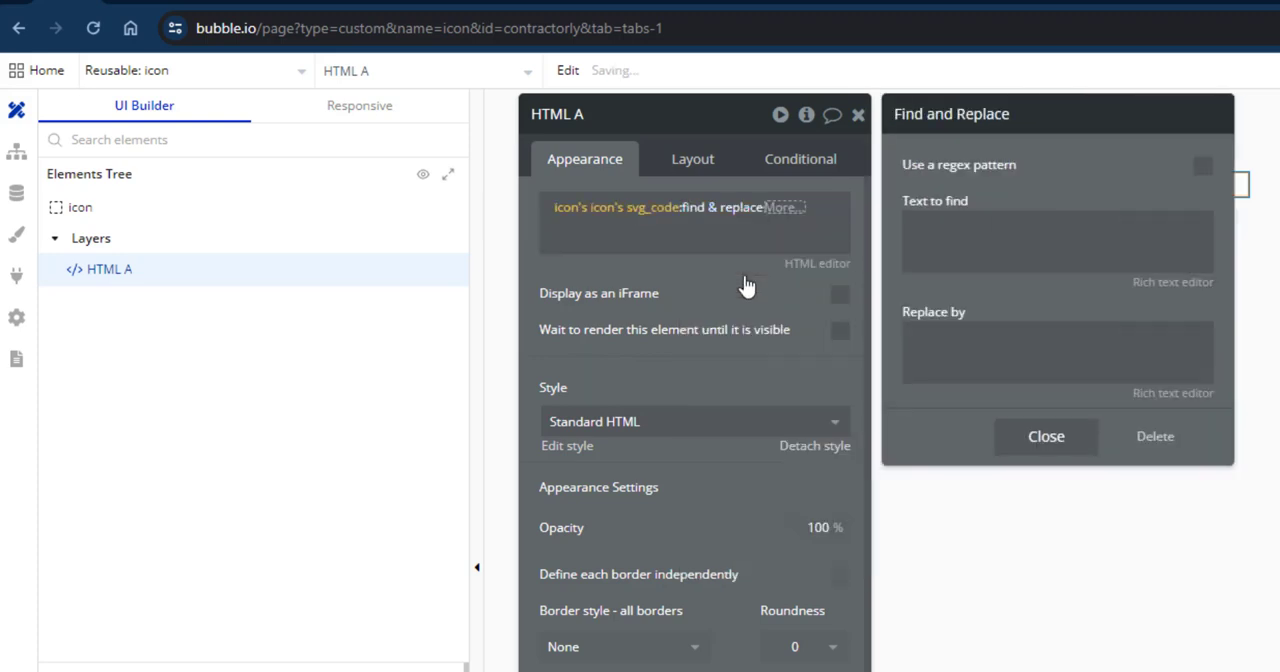
pyautogui.click(916, 239)
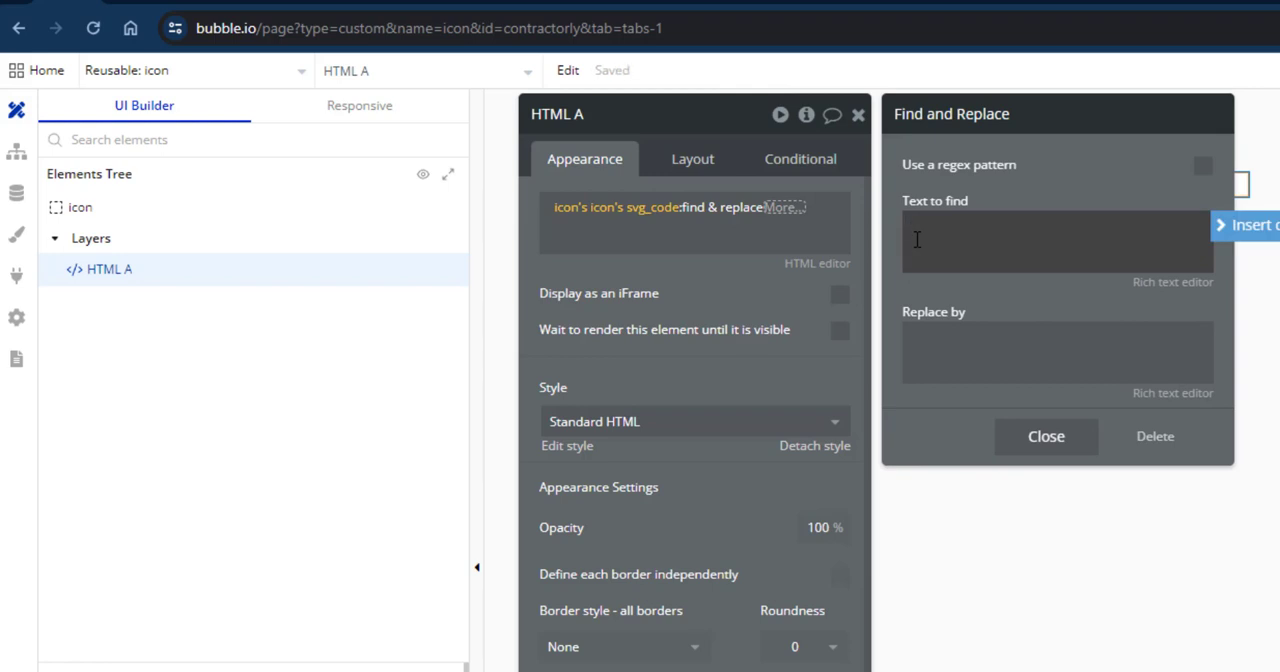
pyautogui.press('super+v')
pyautogui.click(999, 424)
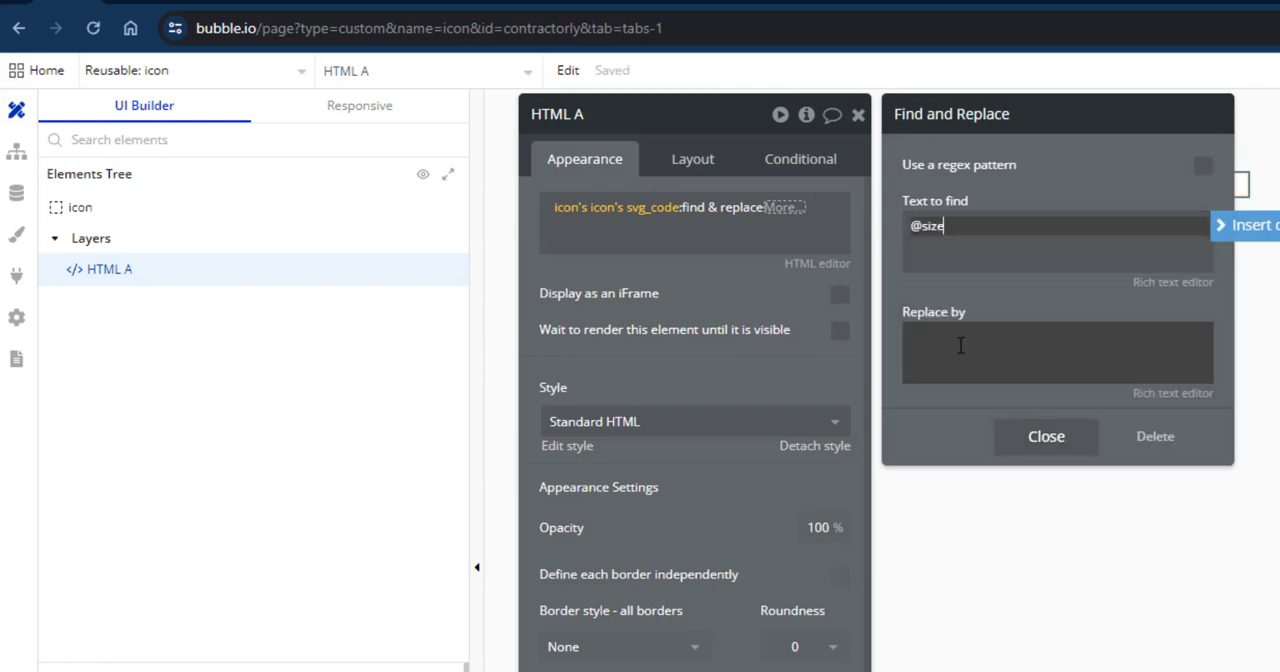
pyautogui.click(960, 345)
pyautogui.click(1245, 336)
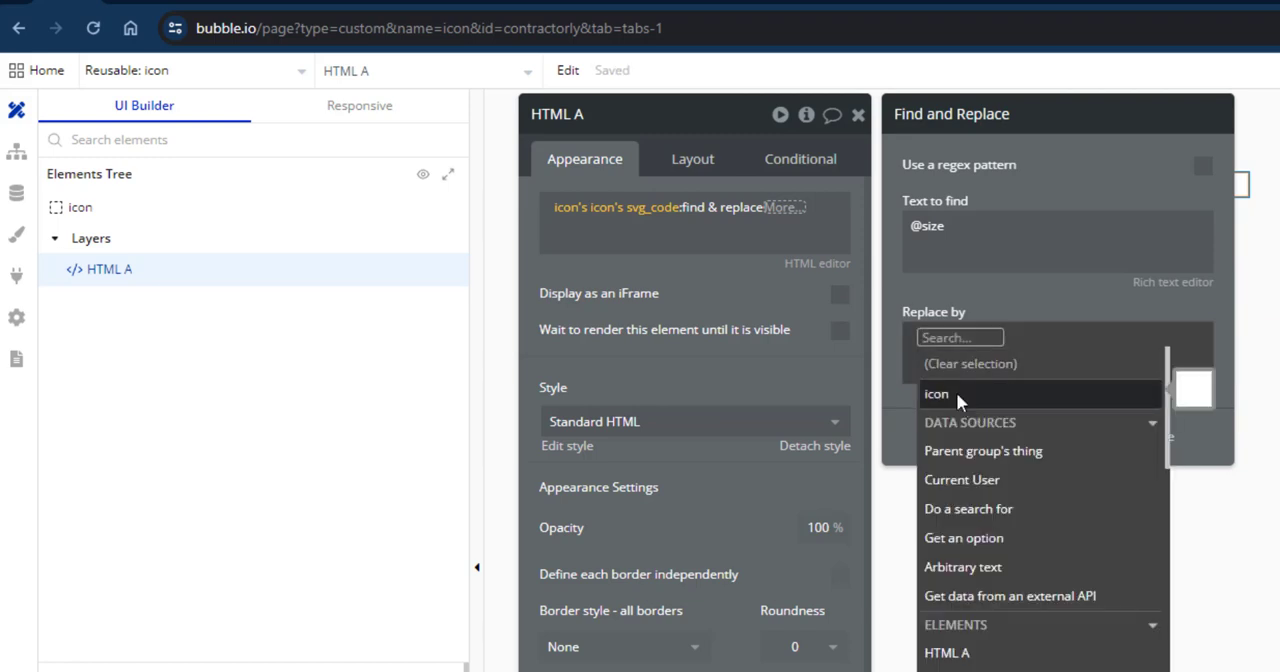
pyautogui.click(956, 392)
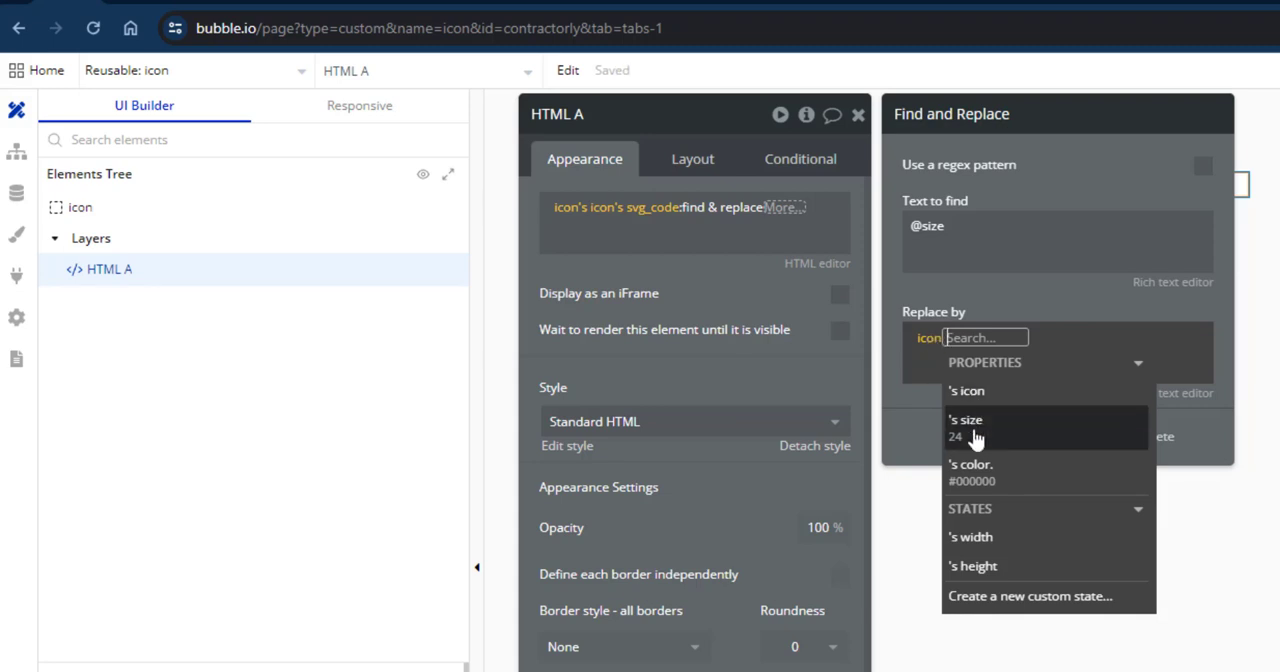
pyautogui.click(968, 425)
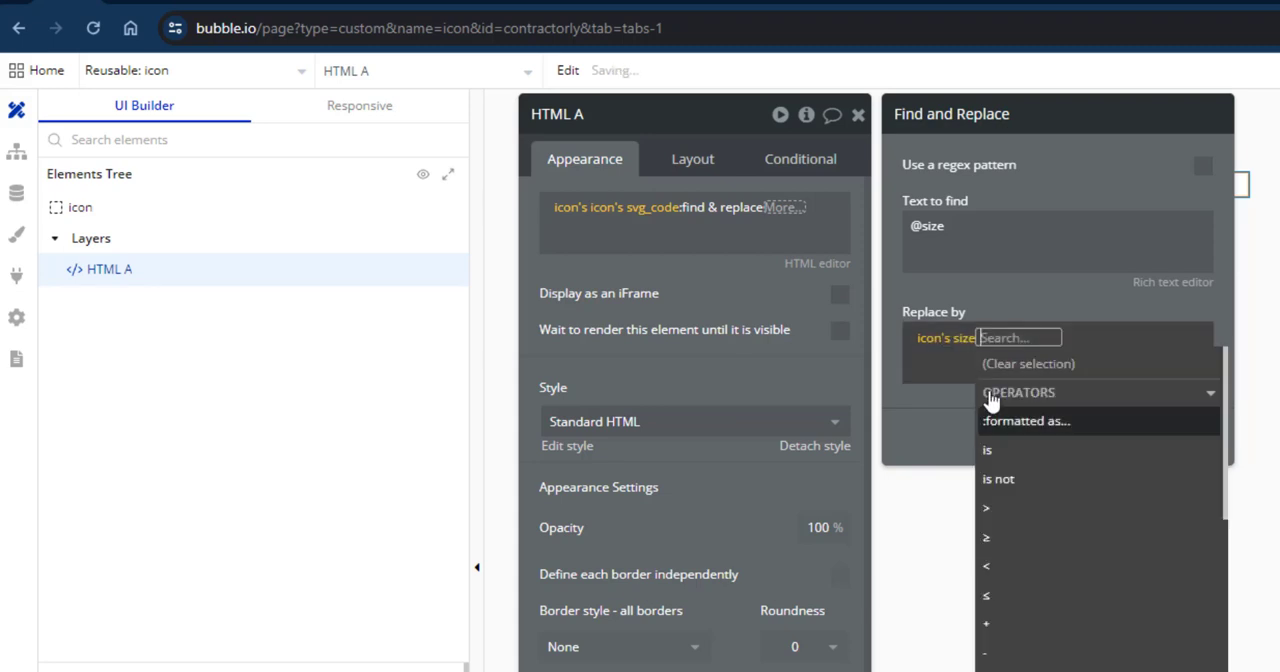
pyautogui.click(948, 298)
pyautogui.click(1046, 435)
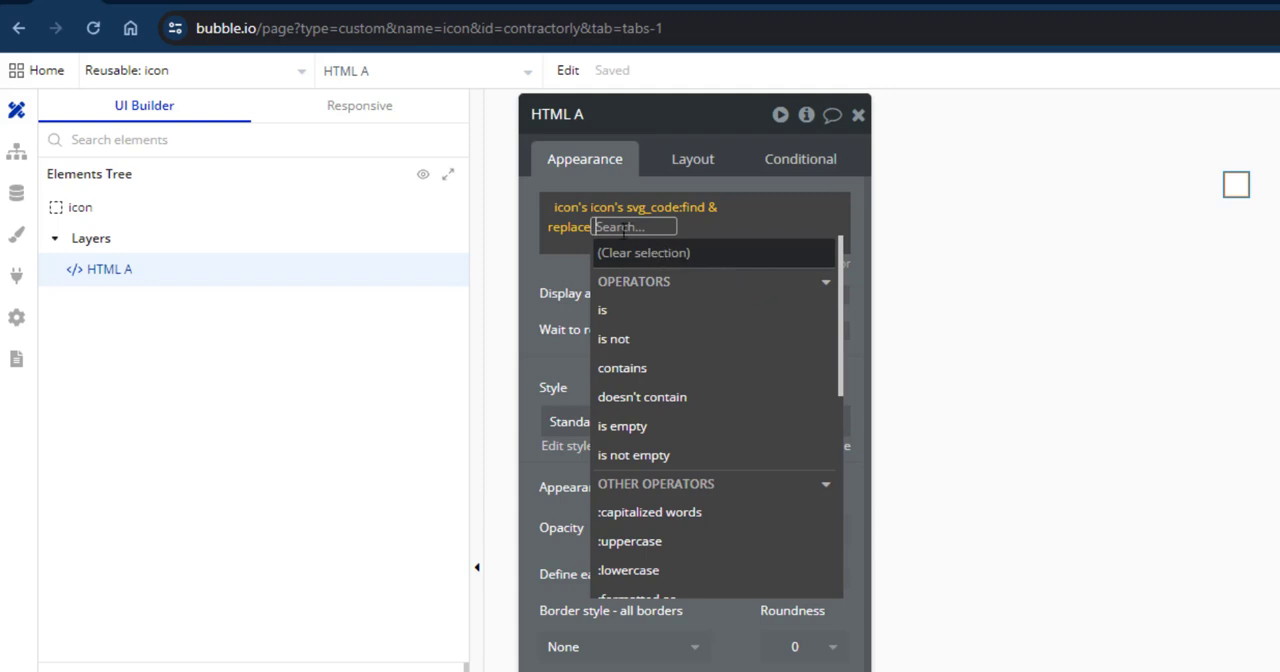
pyautogui.write('find')
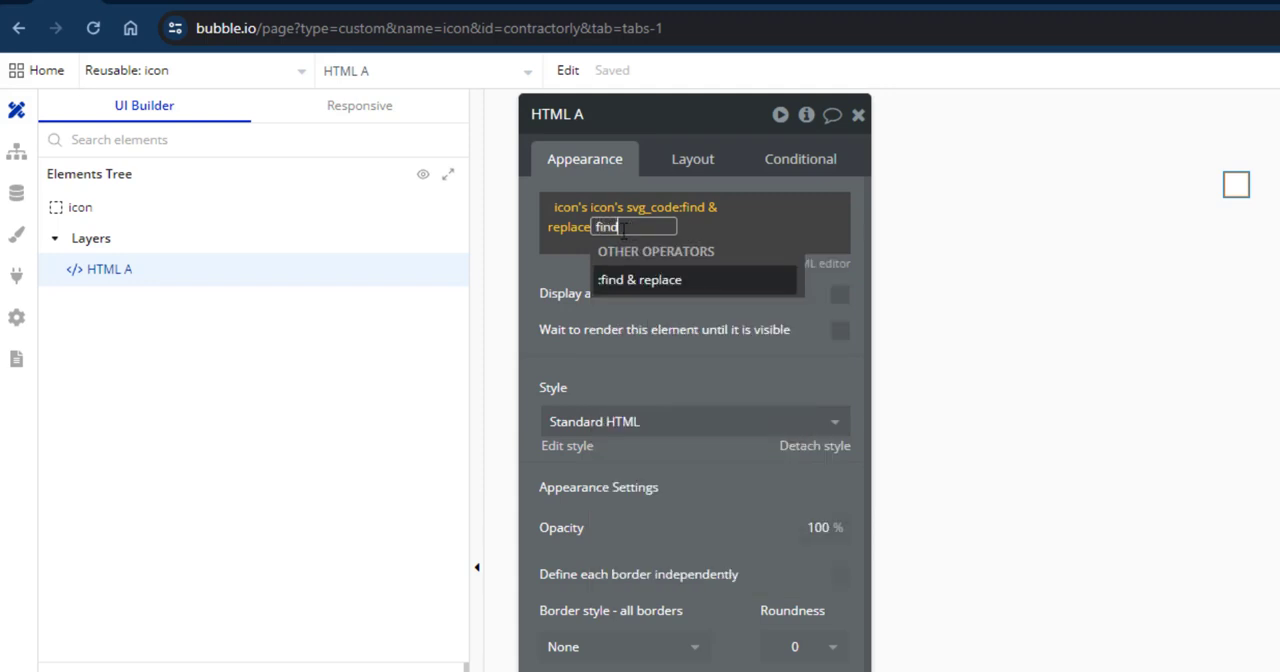
pyautogui.click(634, 280)
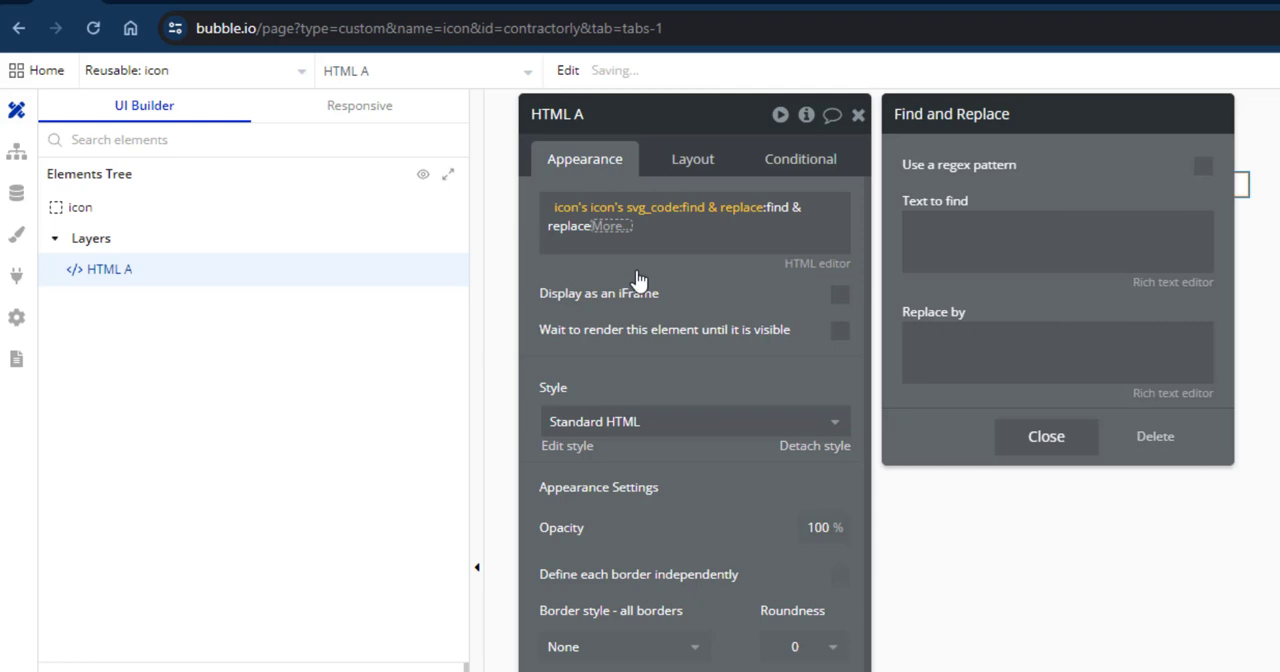
pyautogui.click(946, 233)
pyautogui.press('super+v')
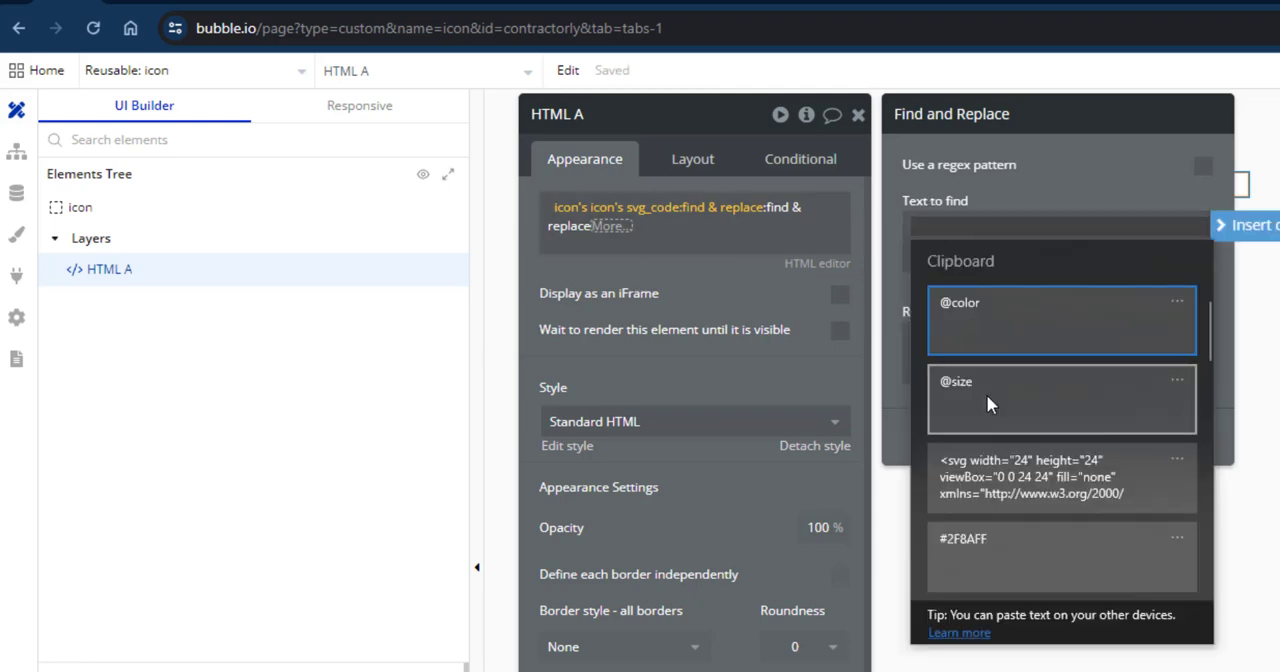
pyautogui.click(973, 306)
pyautogui.click(964, 351)
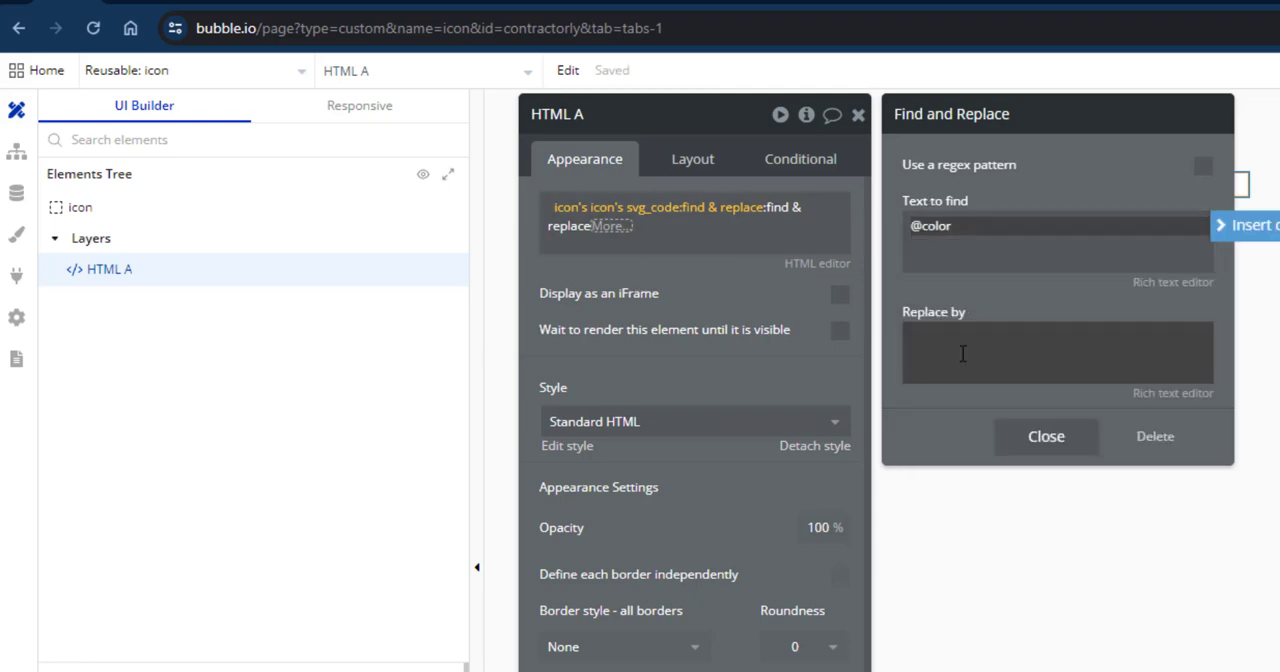
pyautogui.click(1238, 340)
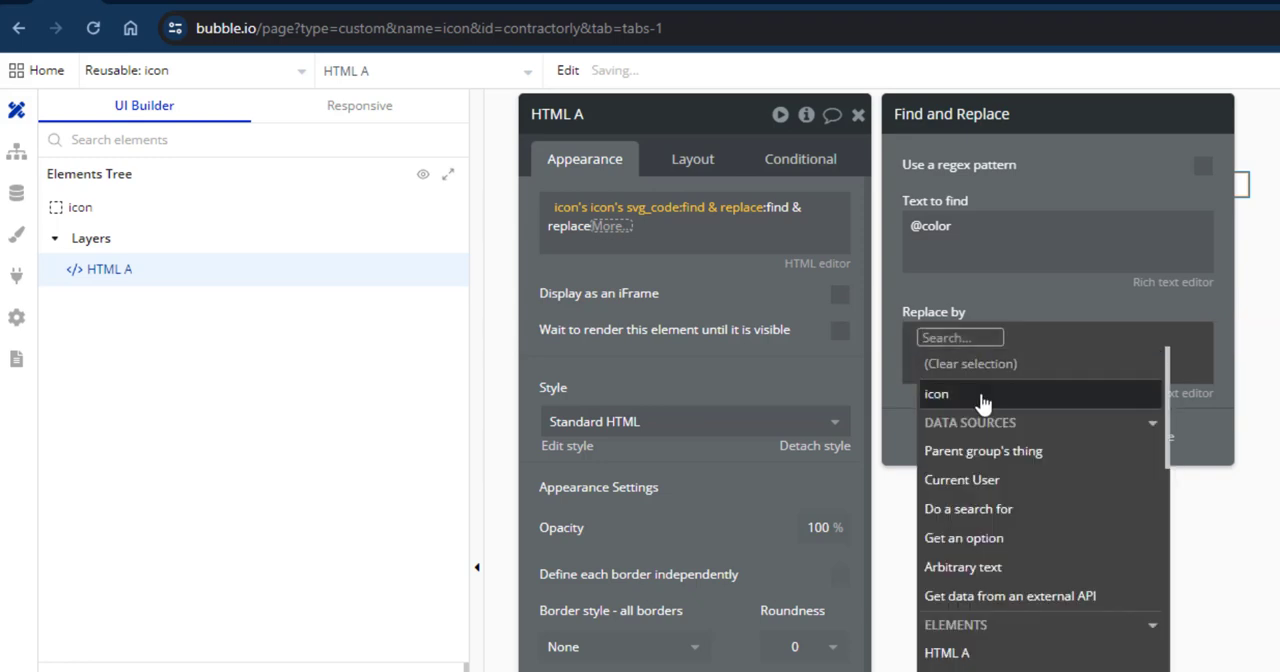
pyautogui.click(1058, 393)
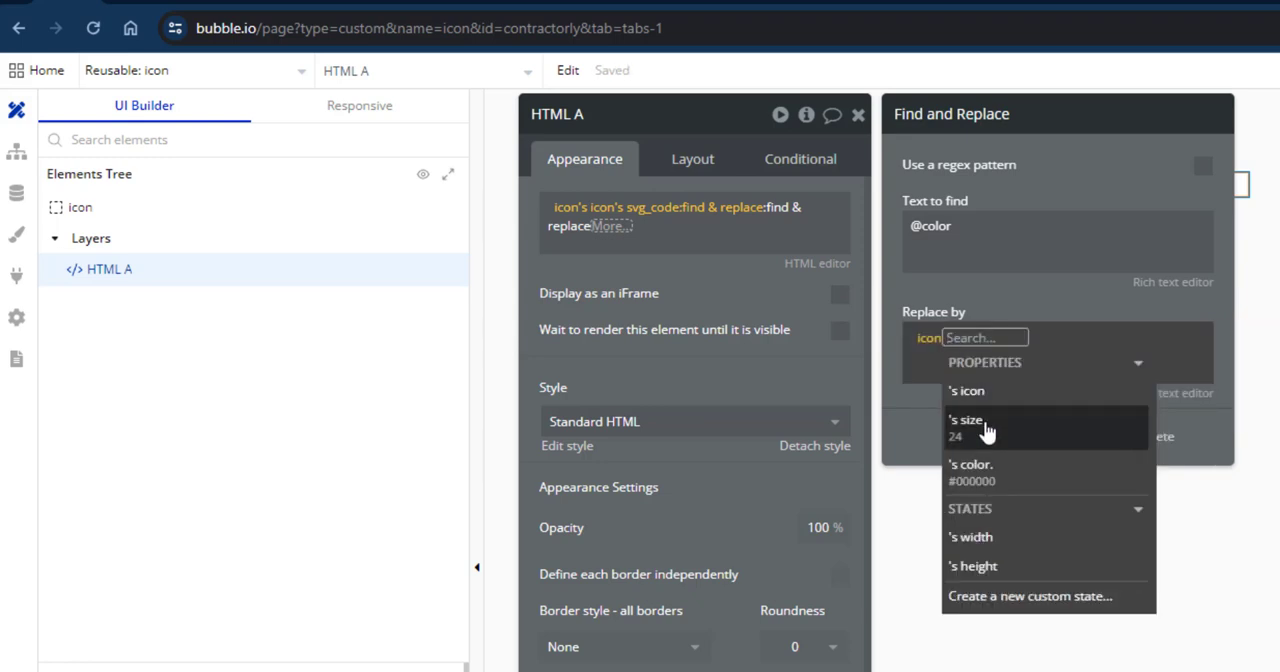
pyautogui.click(996, 470)
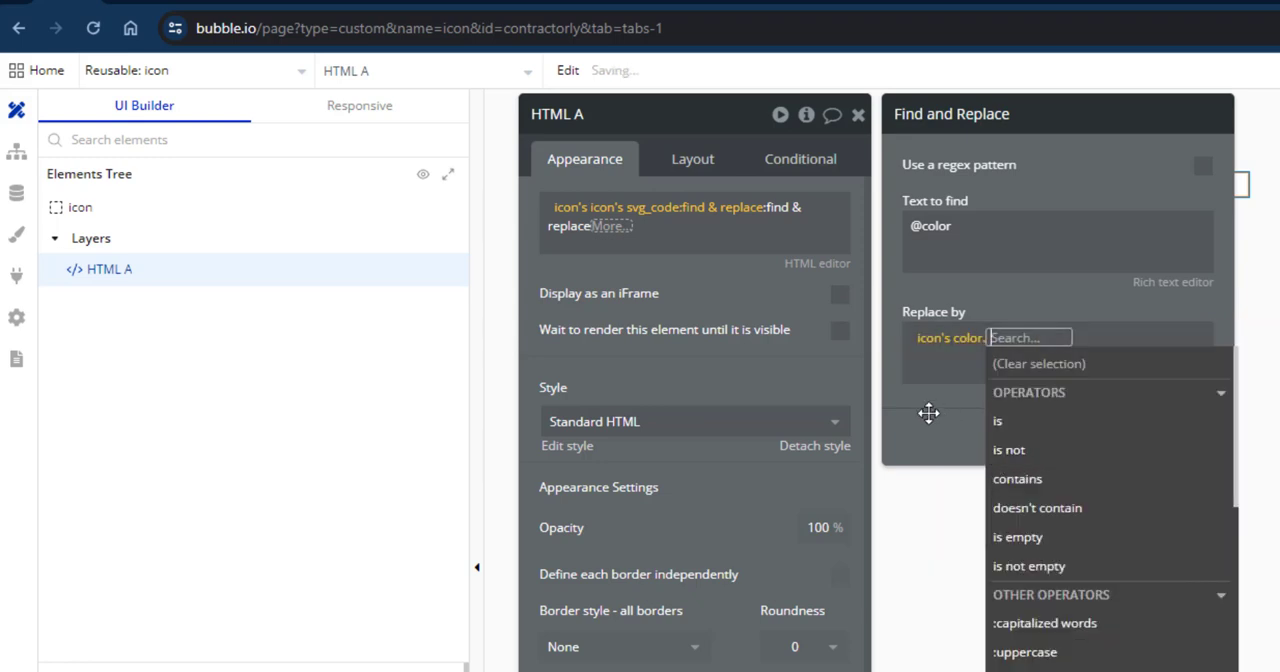
pyautogui.click(929, 409)
pyautogui.click(1036, 437)
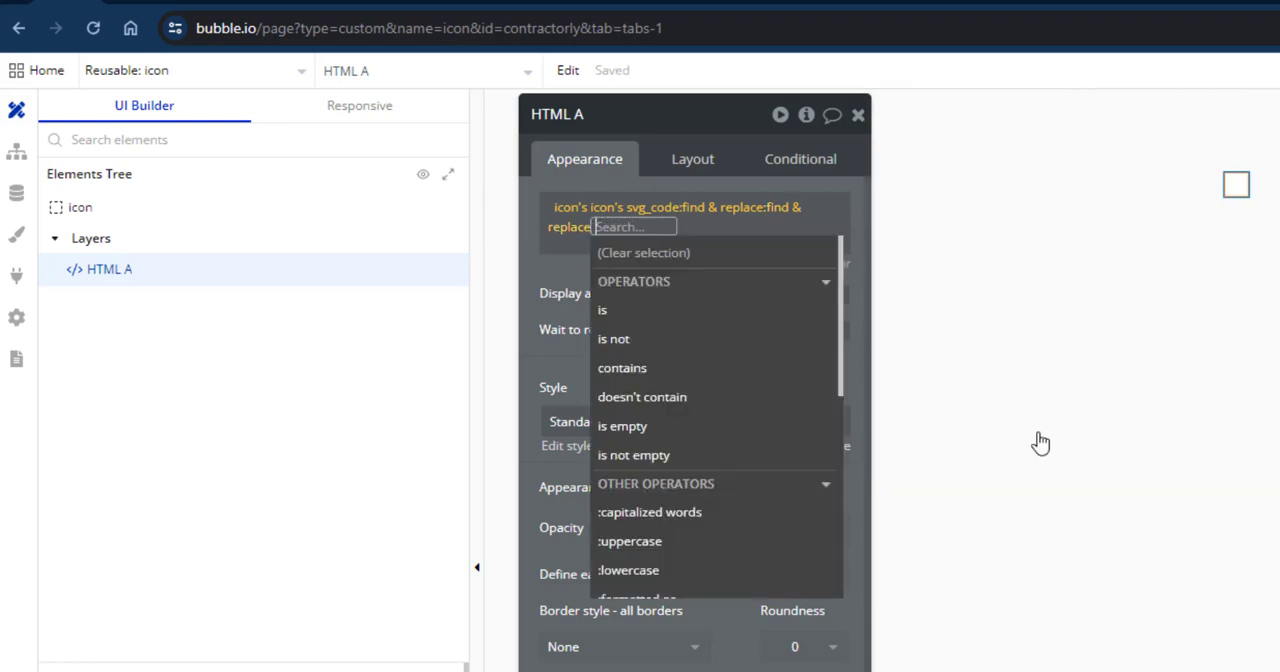
pyautogui.click(562, 272)
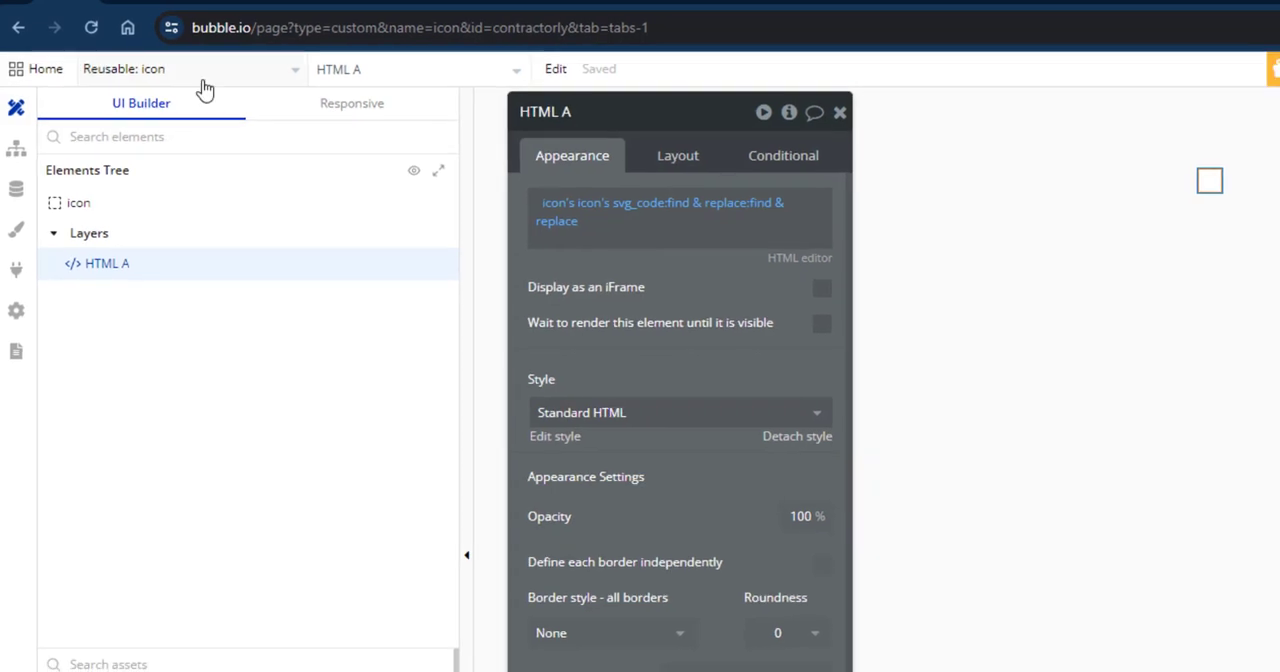
# Open the test_icons page and place an instance of the reusable icon element directly on it.
pyautogui.click(192, 72)
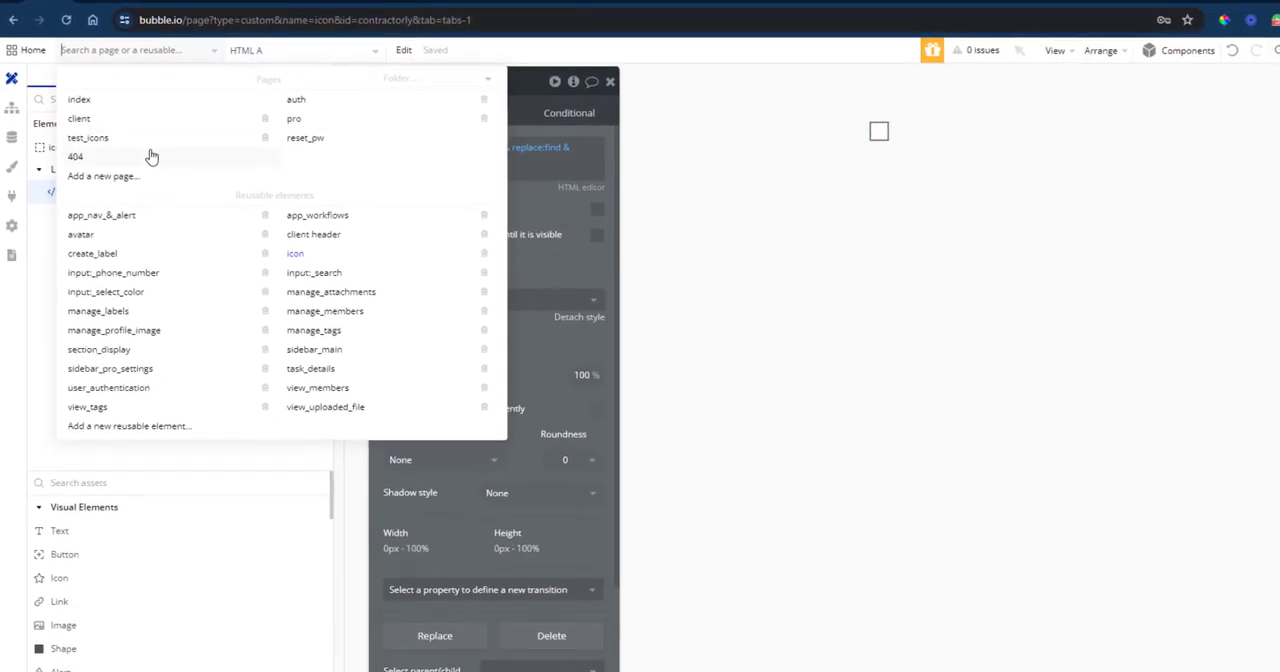
pyautogui.click(83, 129)
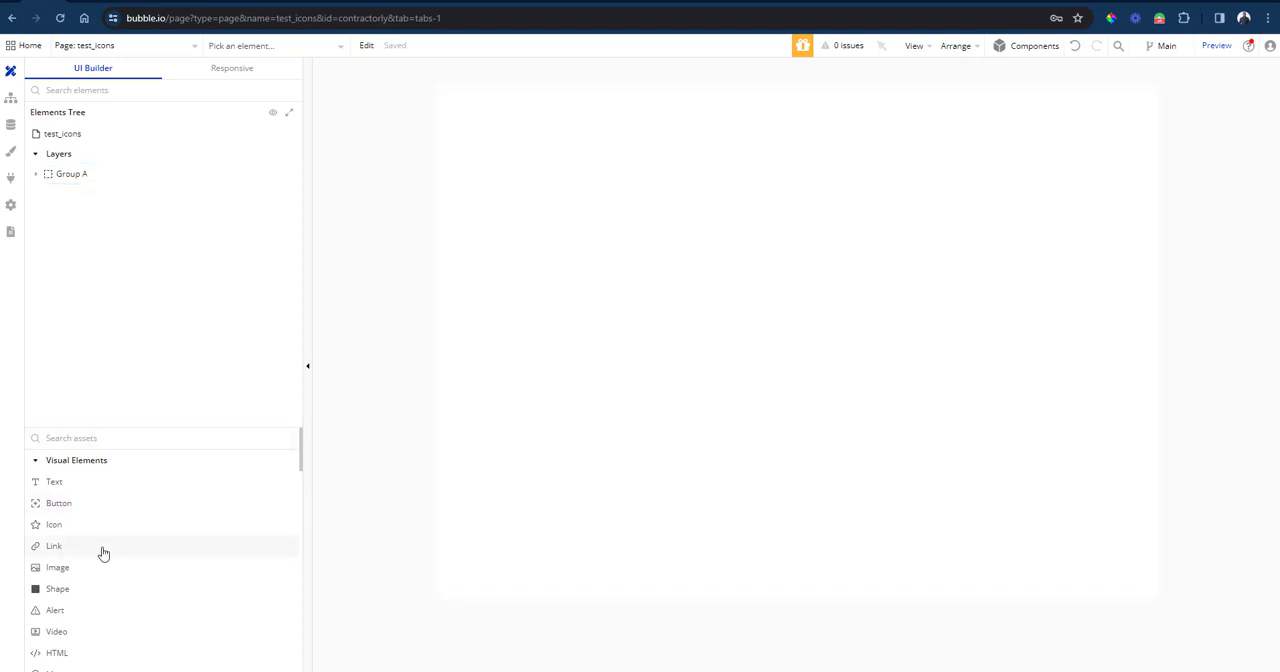
pyautogui.scroll(-3, 100, 551)
pyautogui.scroll(-12, 103, 553)
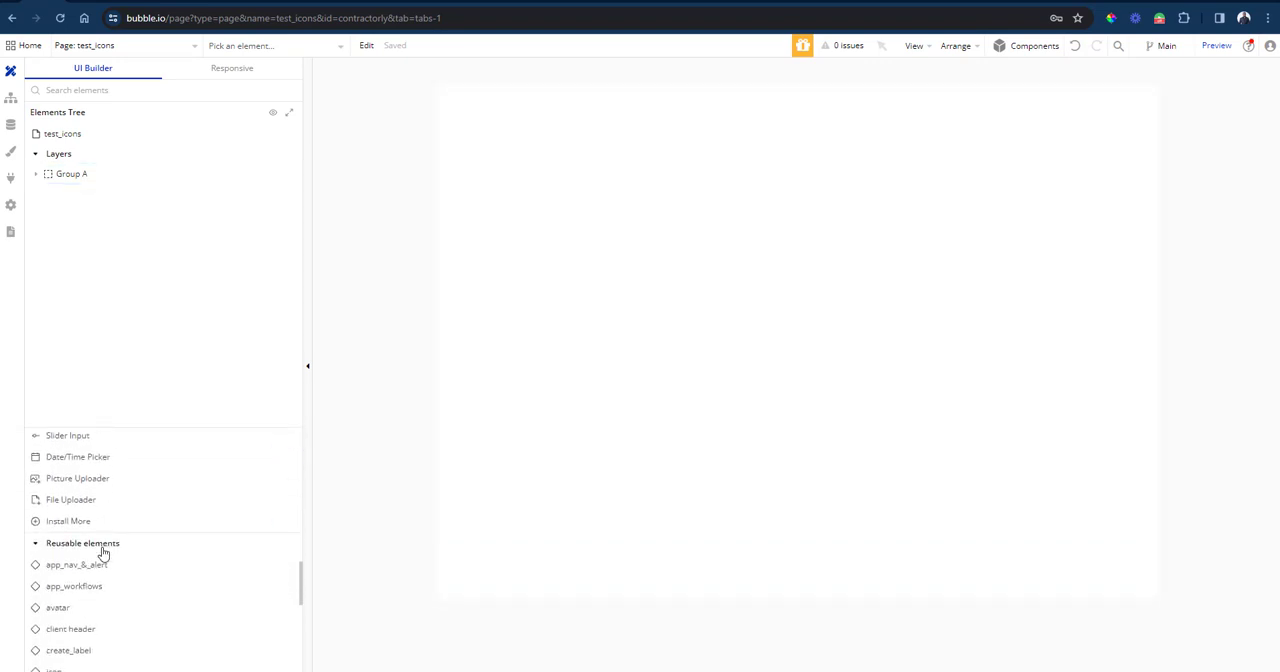
pyautogui.scroll(1, 103, 553)
pyautogui.scroll(-1, 103, 553)
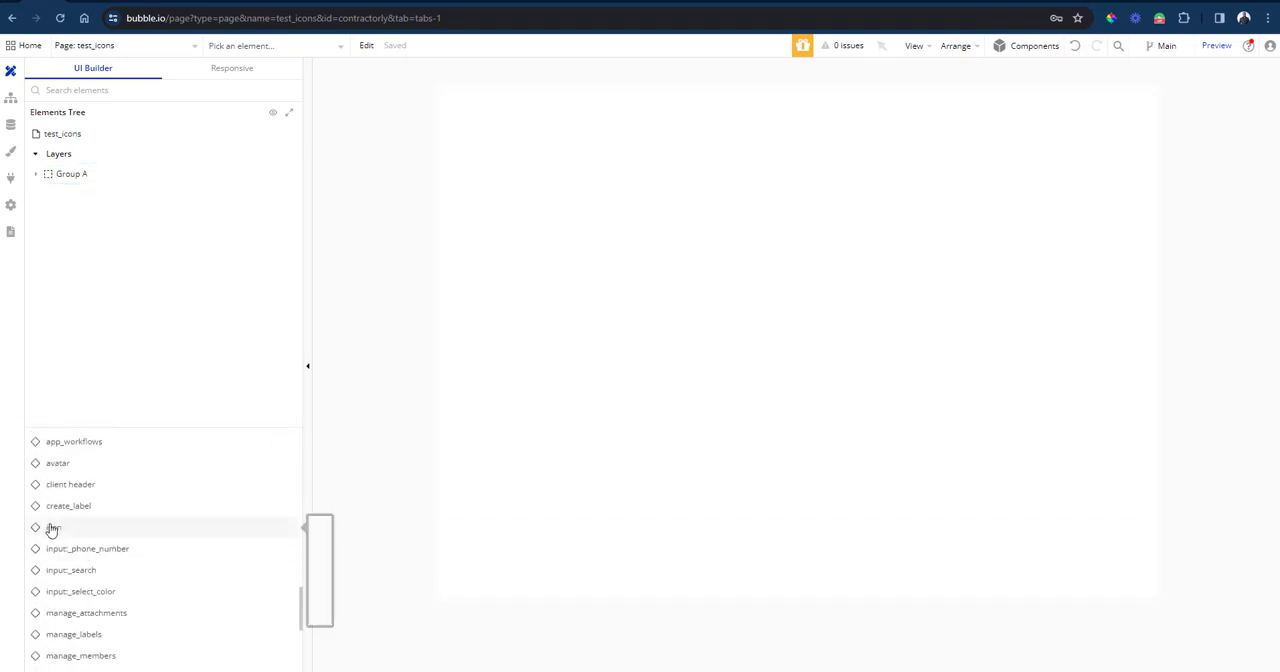
pyautogui.click(51, 530)
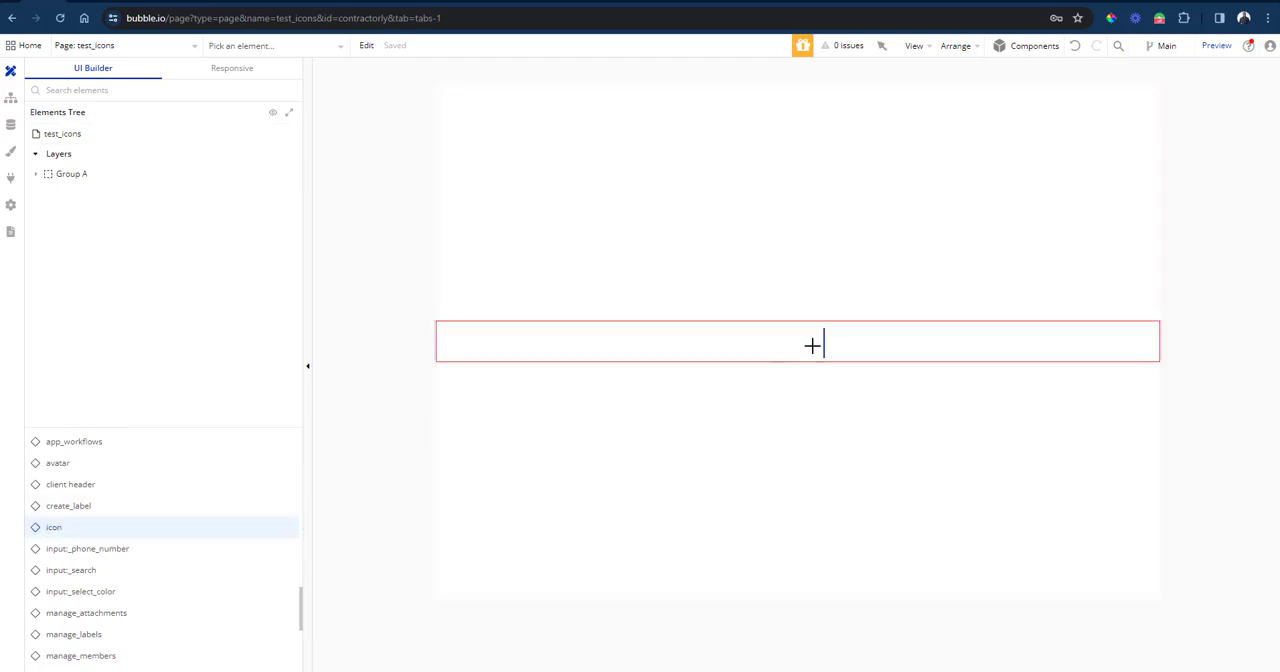
pyautogui.click(647, 194)
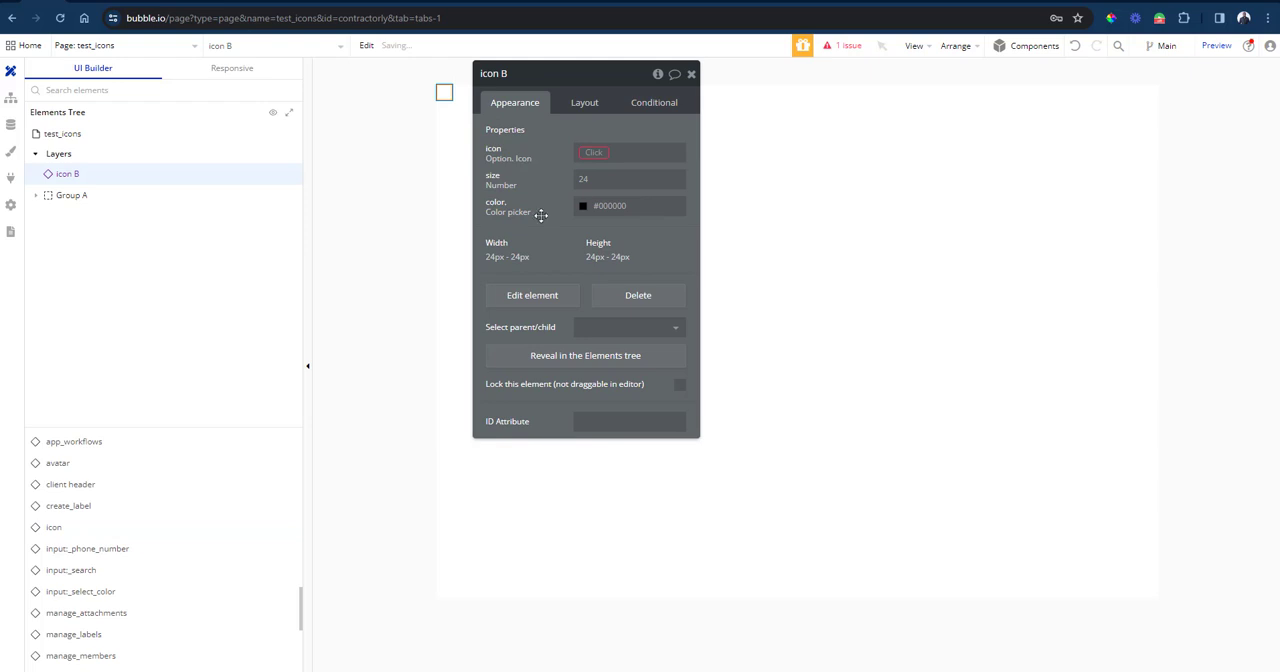
# Set the new icon element's icon property to the contact option and its size property to 100.
pyautogui.moveTo(540, 215); pyautogui.dragTo(433, 340)
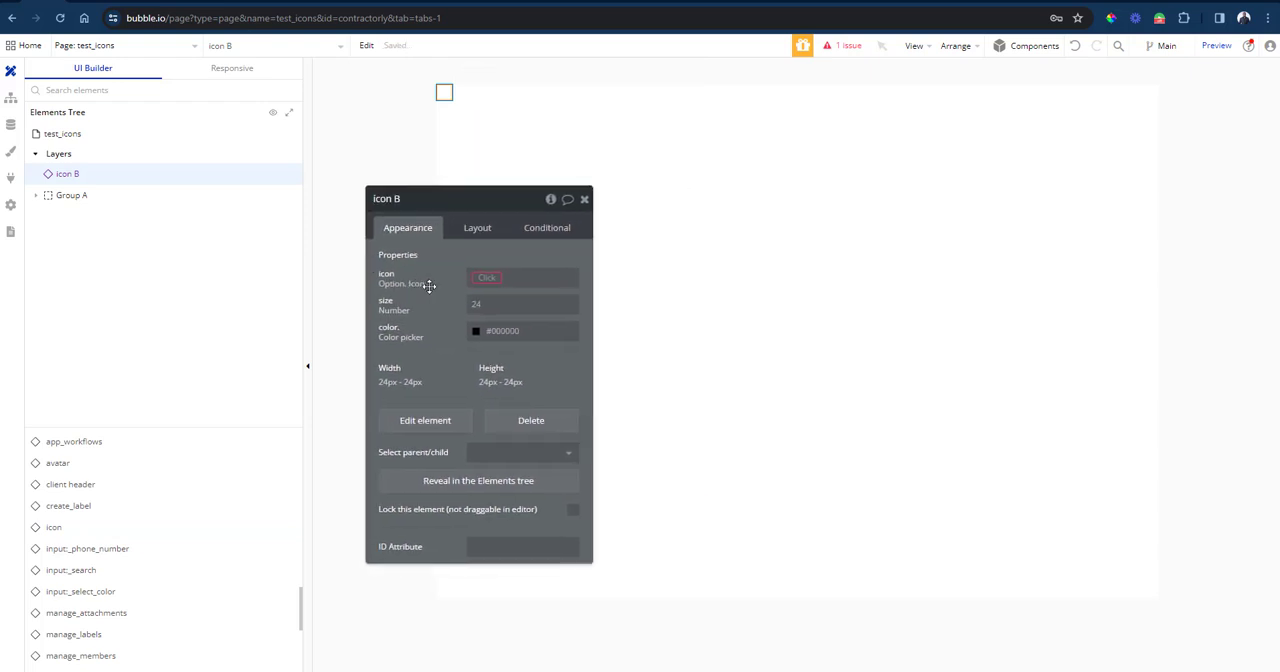
pyautogui.click(490, 280)
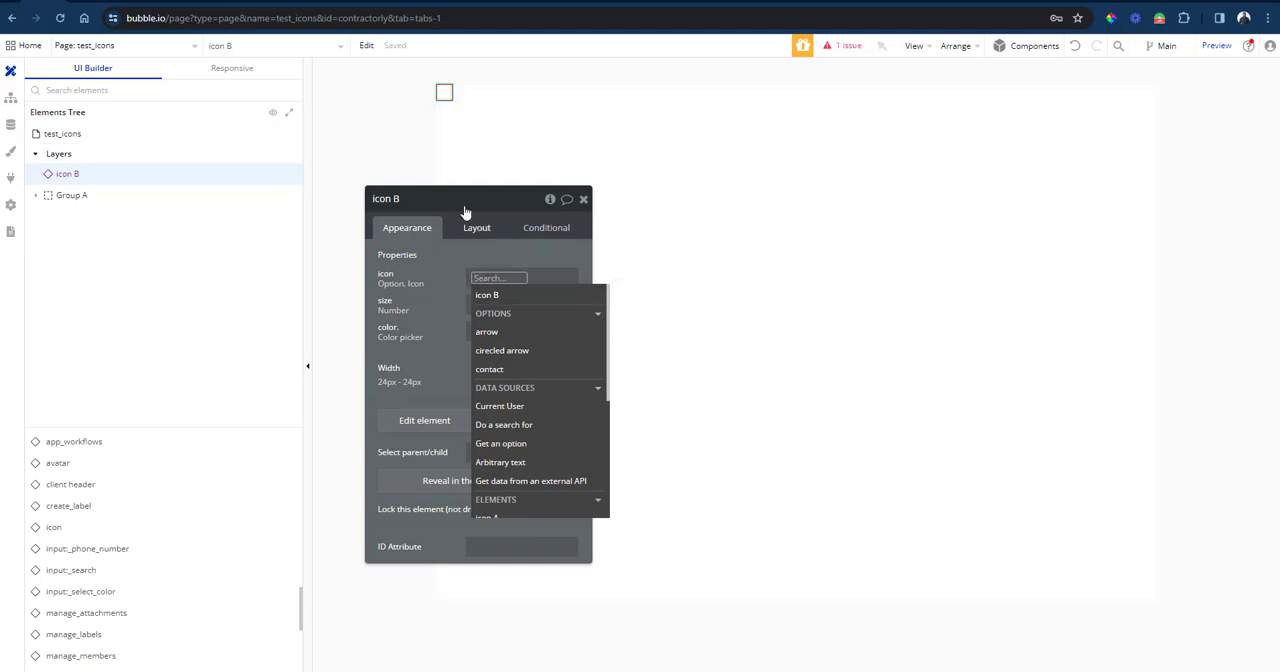
pyautogui.click(490, 378)
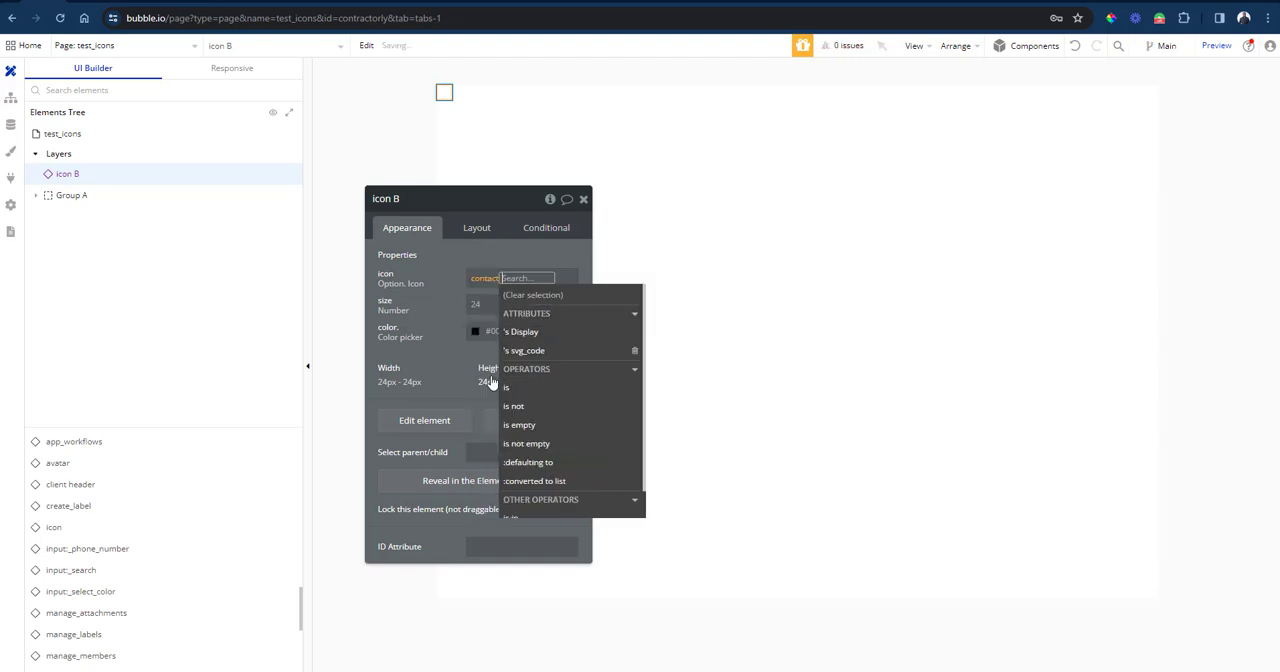
pyautogui.click(439, 317)
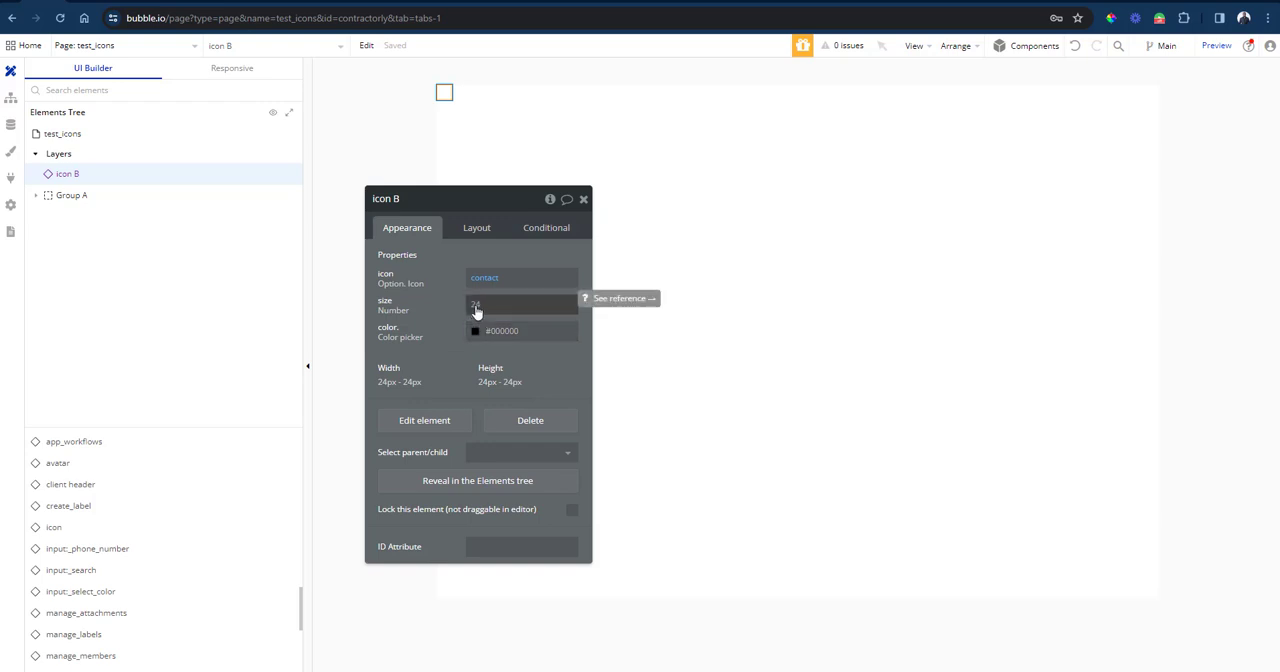
pyautogui.click(476, 308)
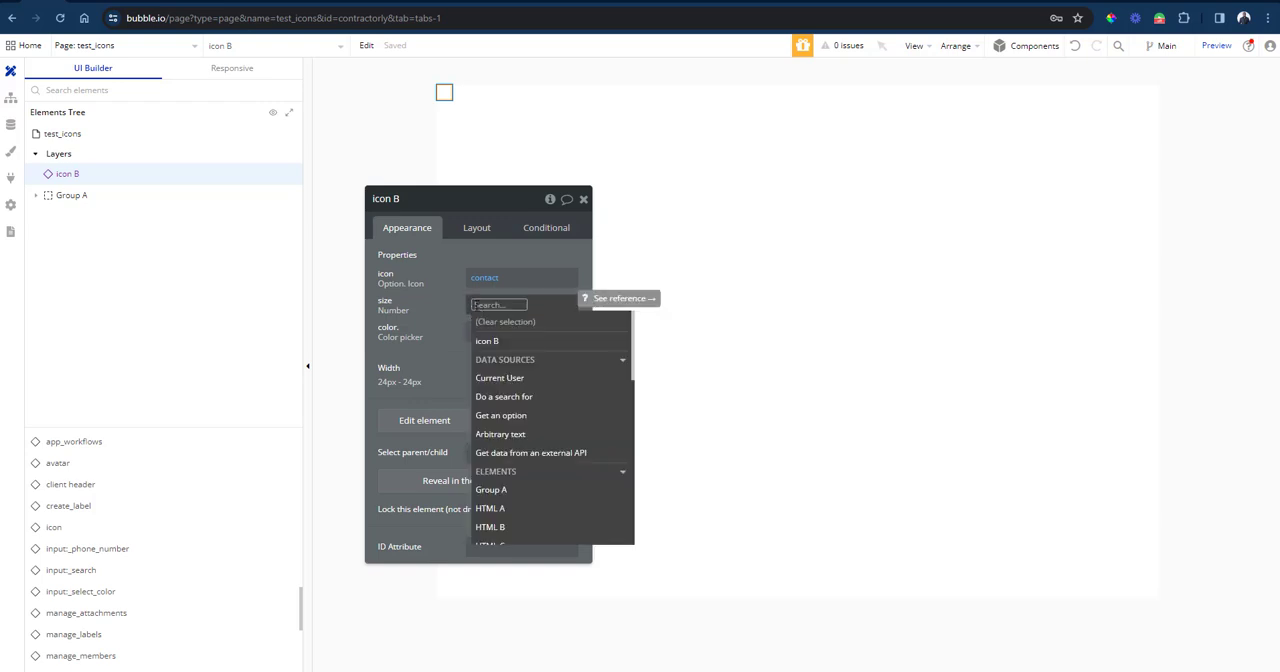
pyautogui.write('100')
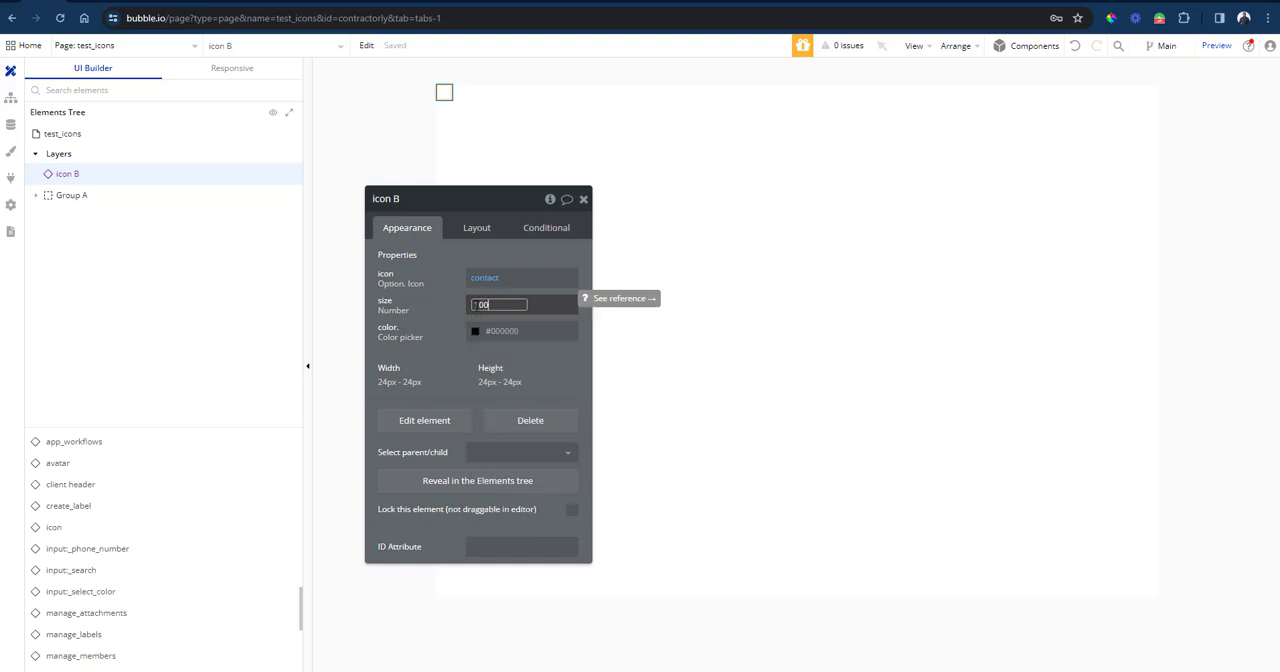
pyautogui.press('Return')
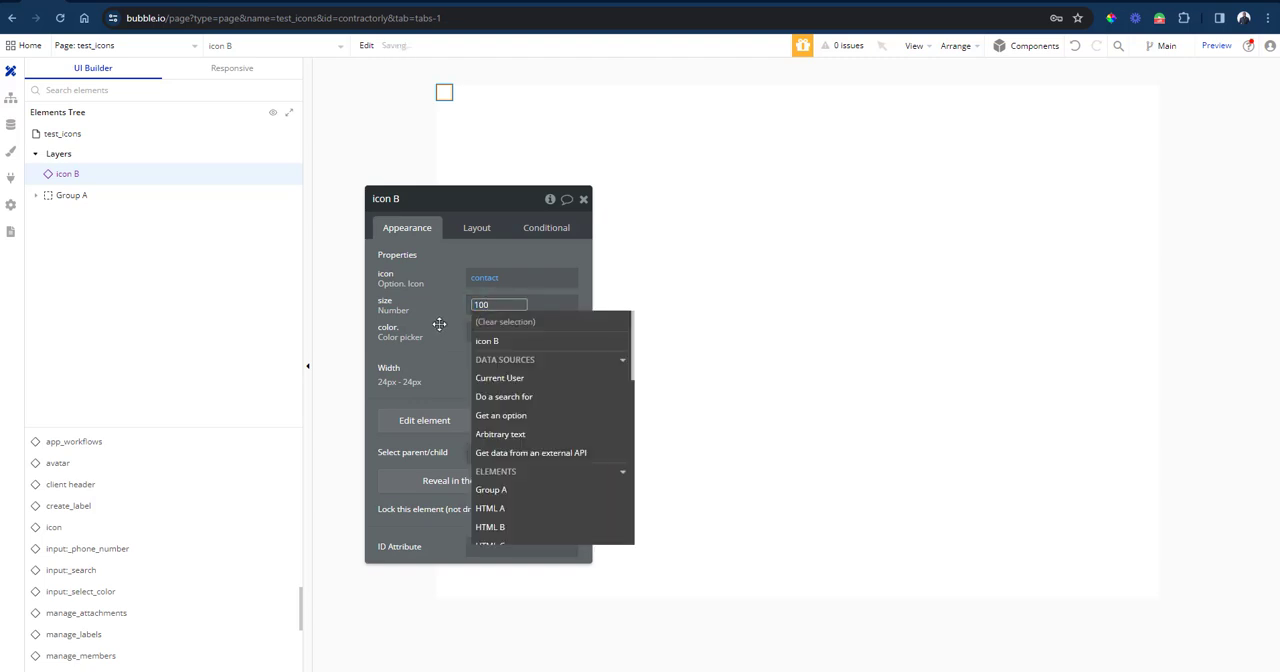
pyautogui.click(439, 324)
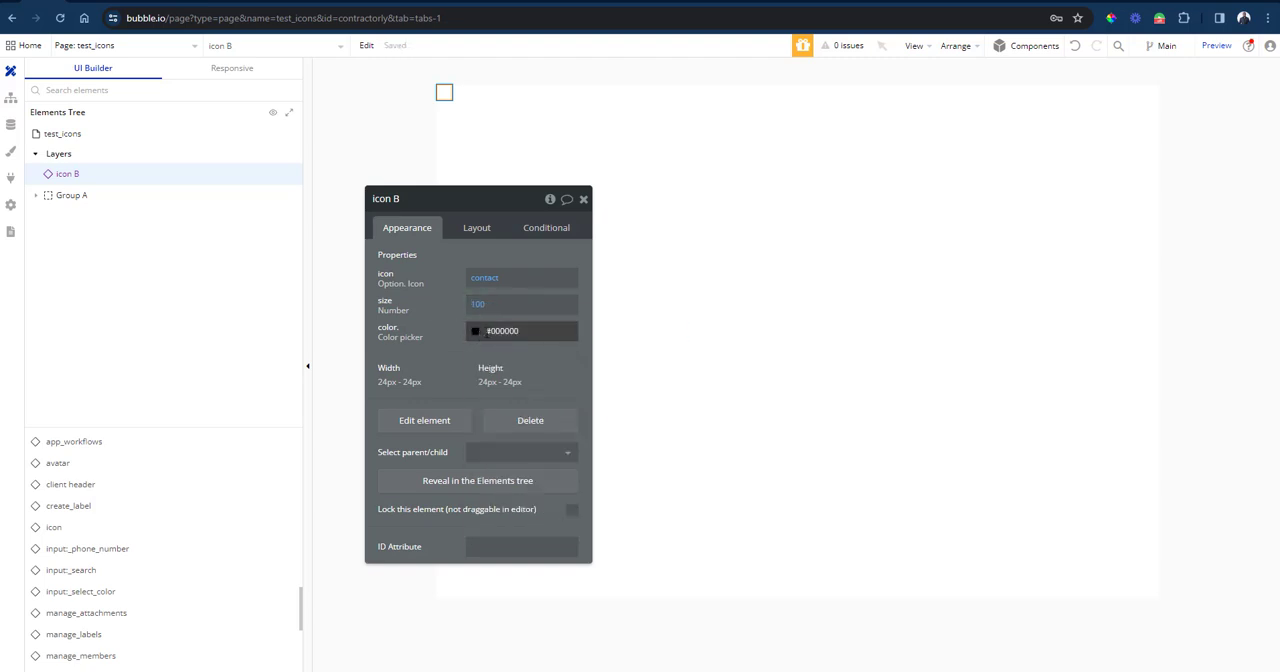
# Set the new icon element's color property to the Danger 700 (#B42318) color variable.
pyautogui.click(487, 333)
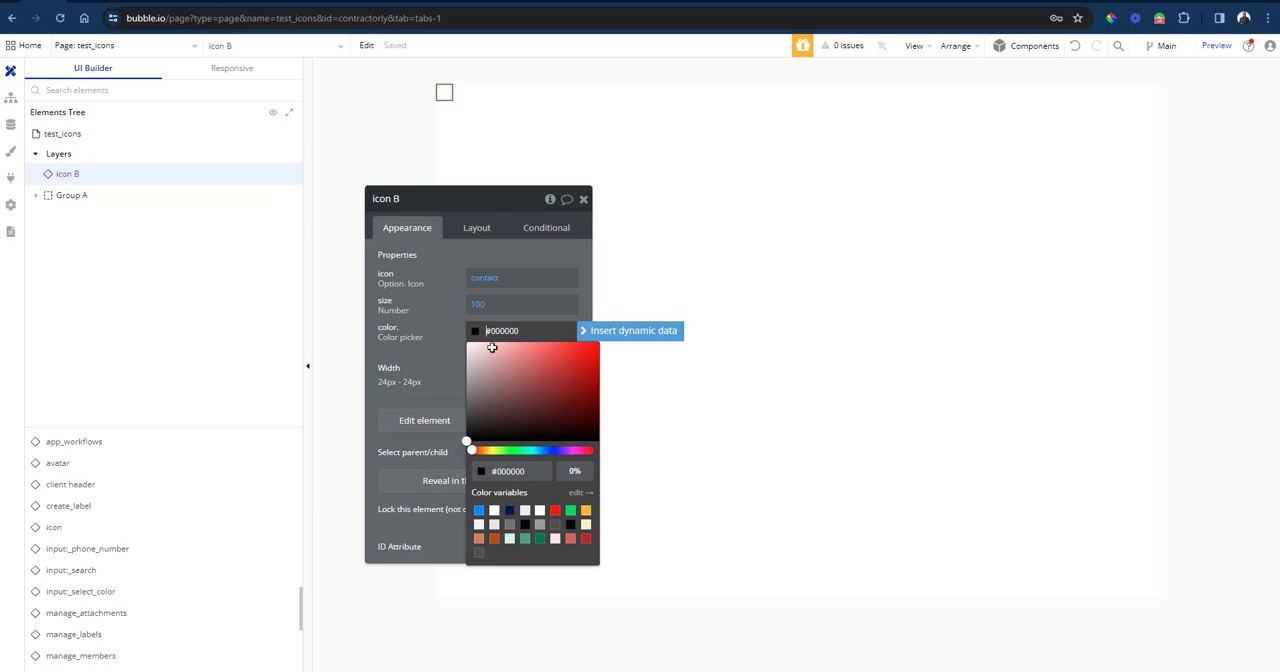
pyautogui.click(587, 547)
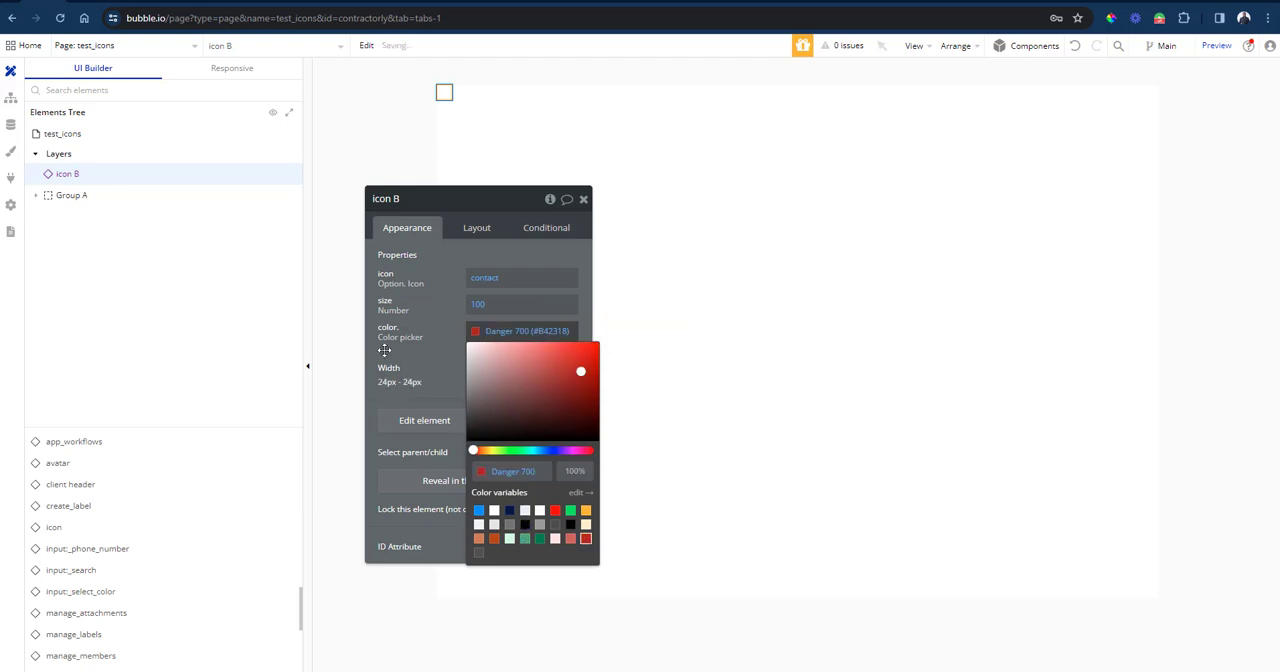
pyautogui.click(436, 323)
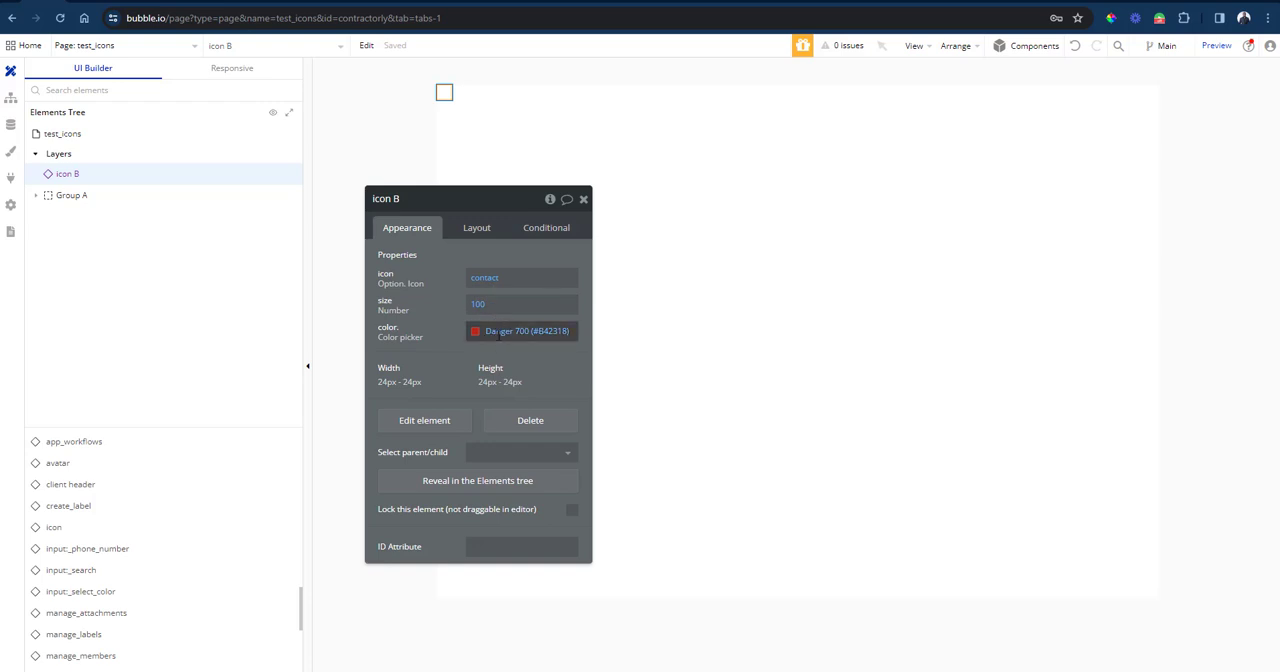
pyautogui.click(476, 332)
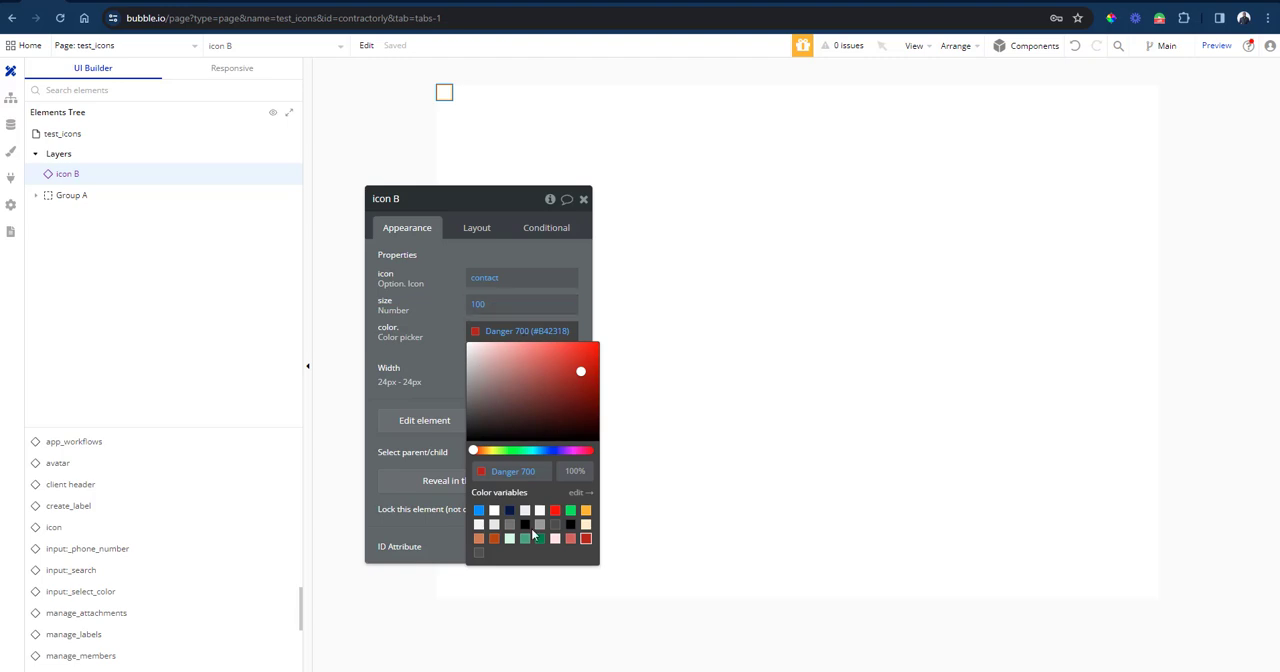
pyautogui.click(446, 323)
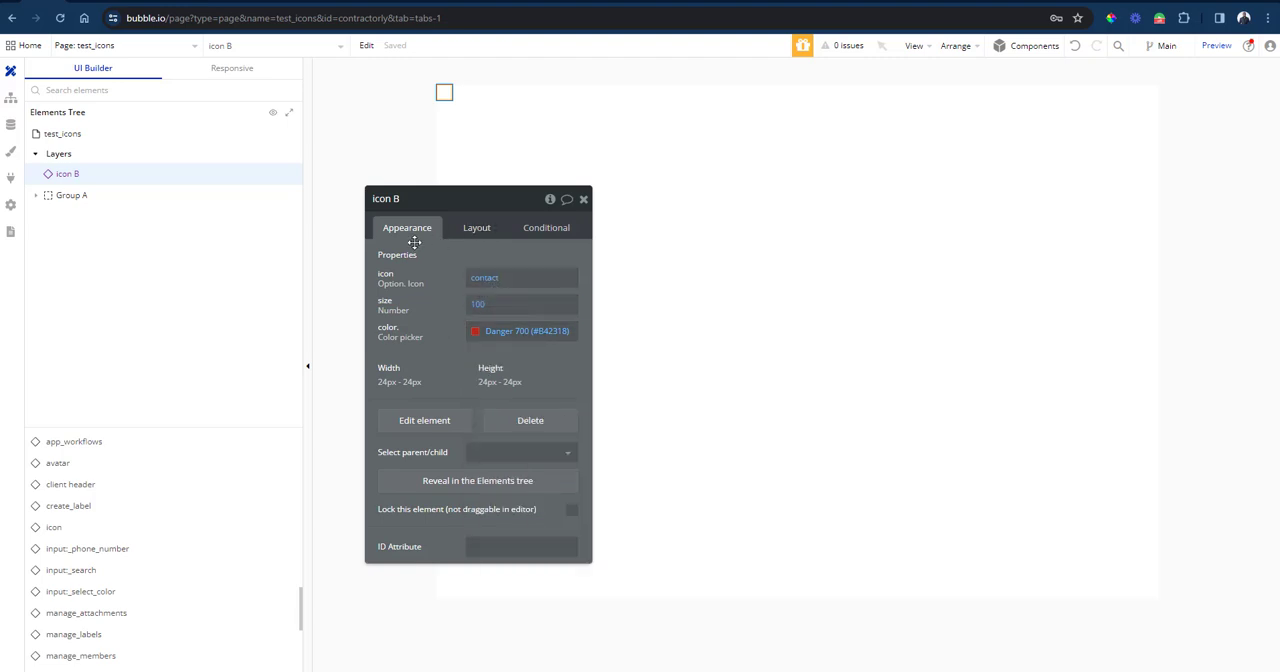
# Give the new icon element a fixed width and a fixed height of 100 px each in its layout settings.
pyautogui.click(477, 232)
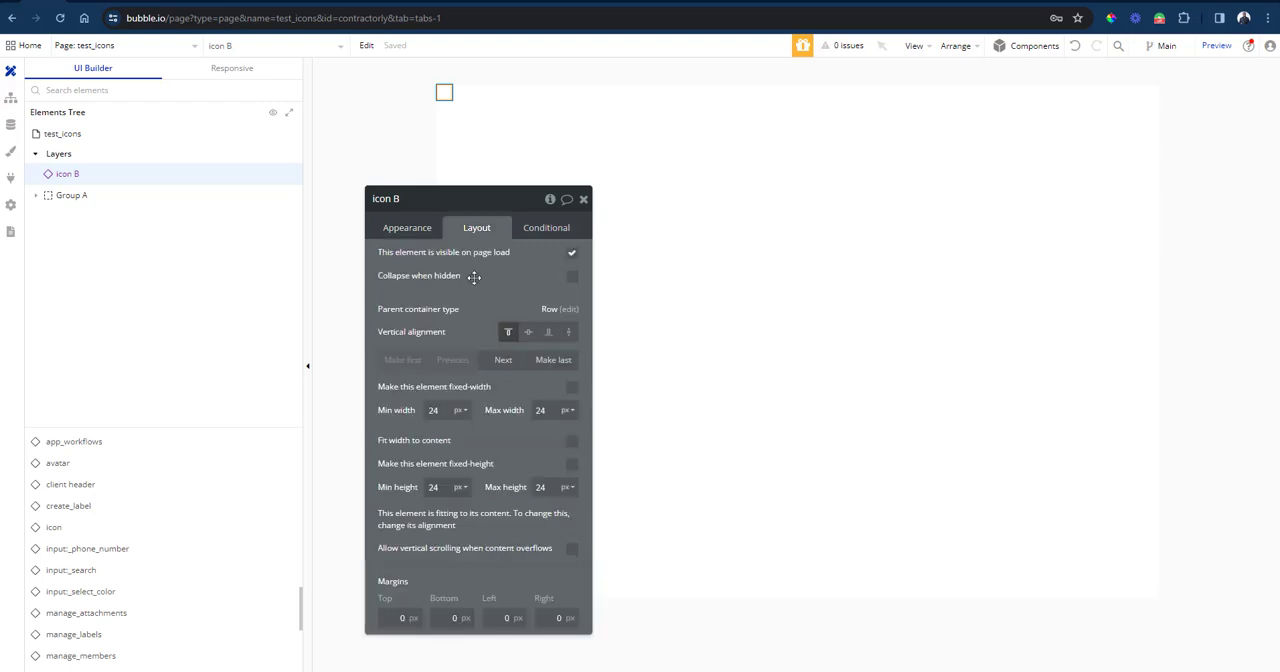
pyautogui.click(443, 410)
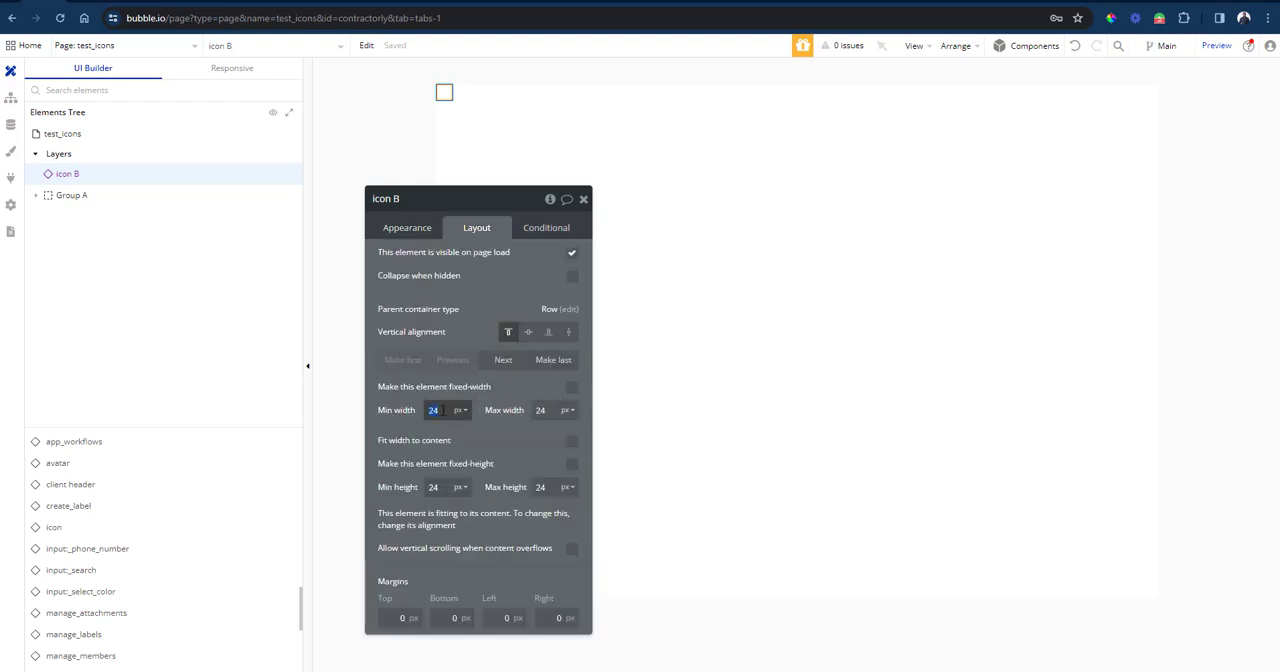
pyautogui.write('100')
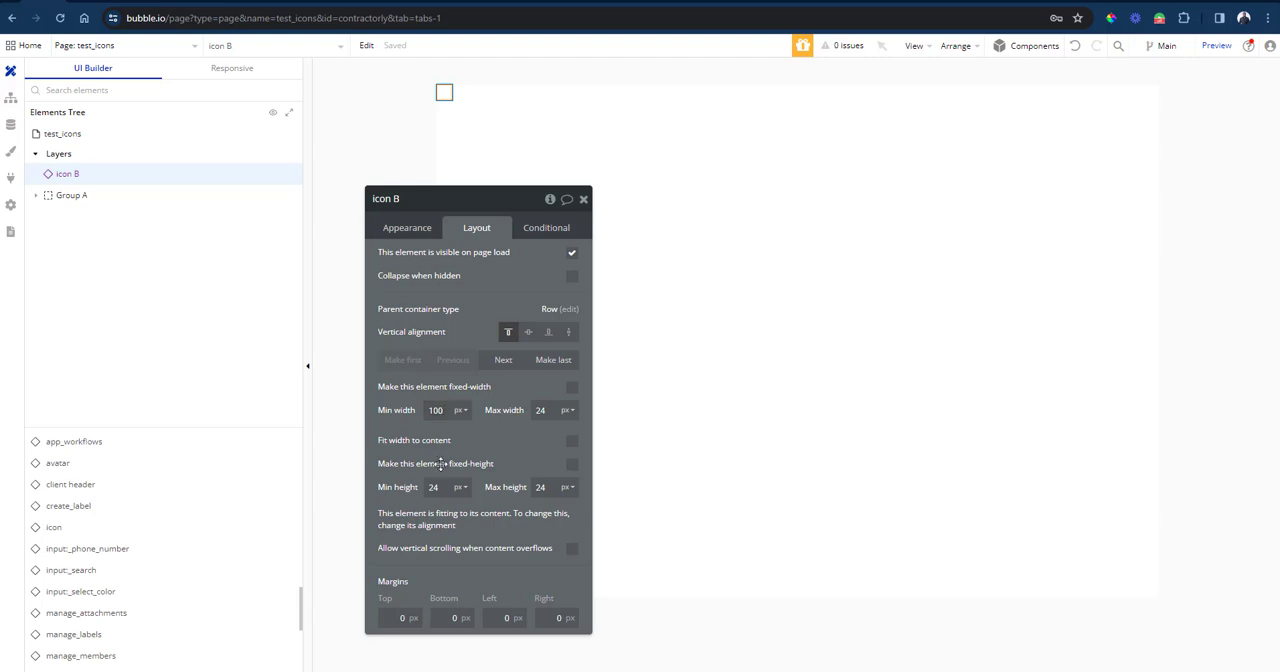
pyautogui.click(438, 487)
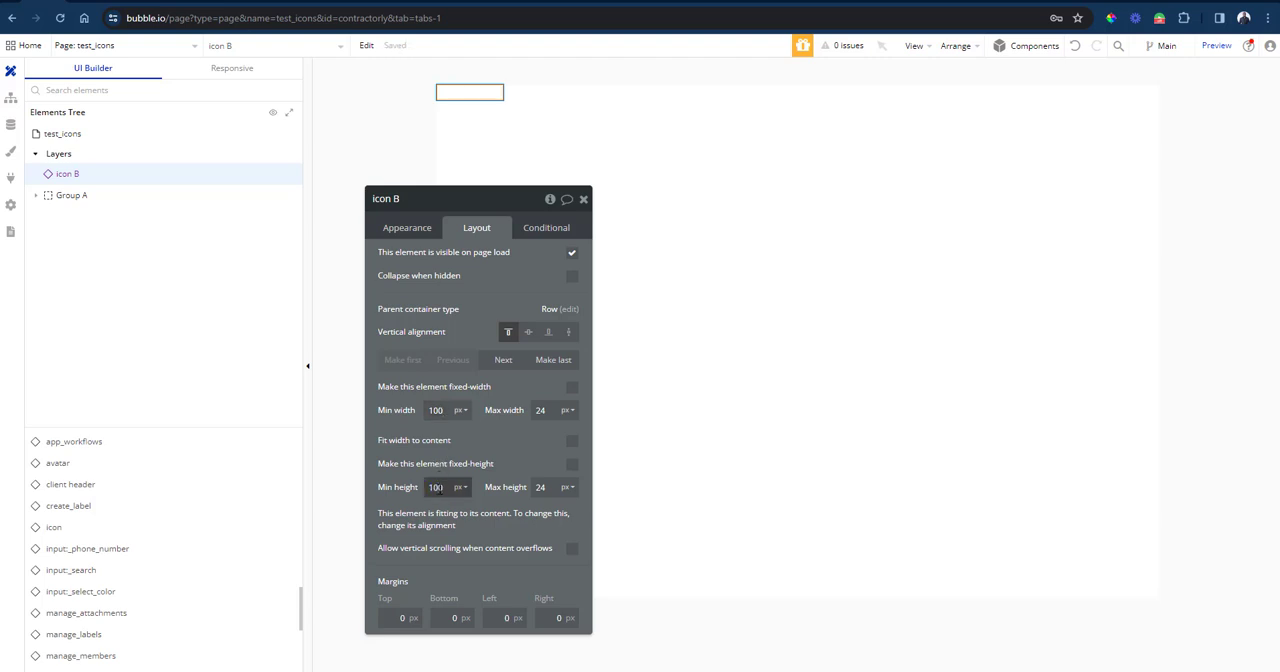
pyautogui.click(568, 470)
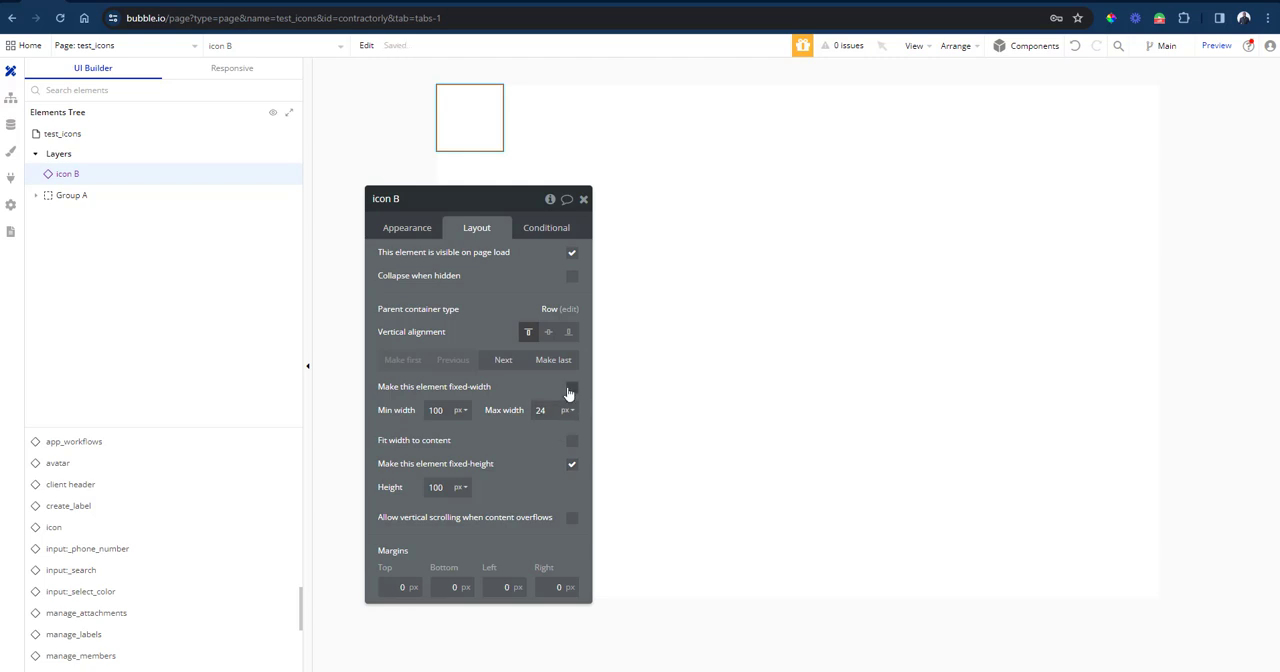
pyautogui.click(570, 389)
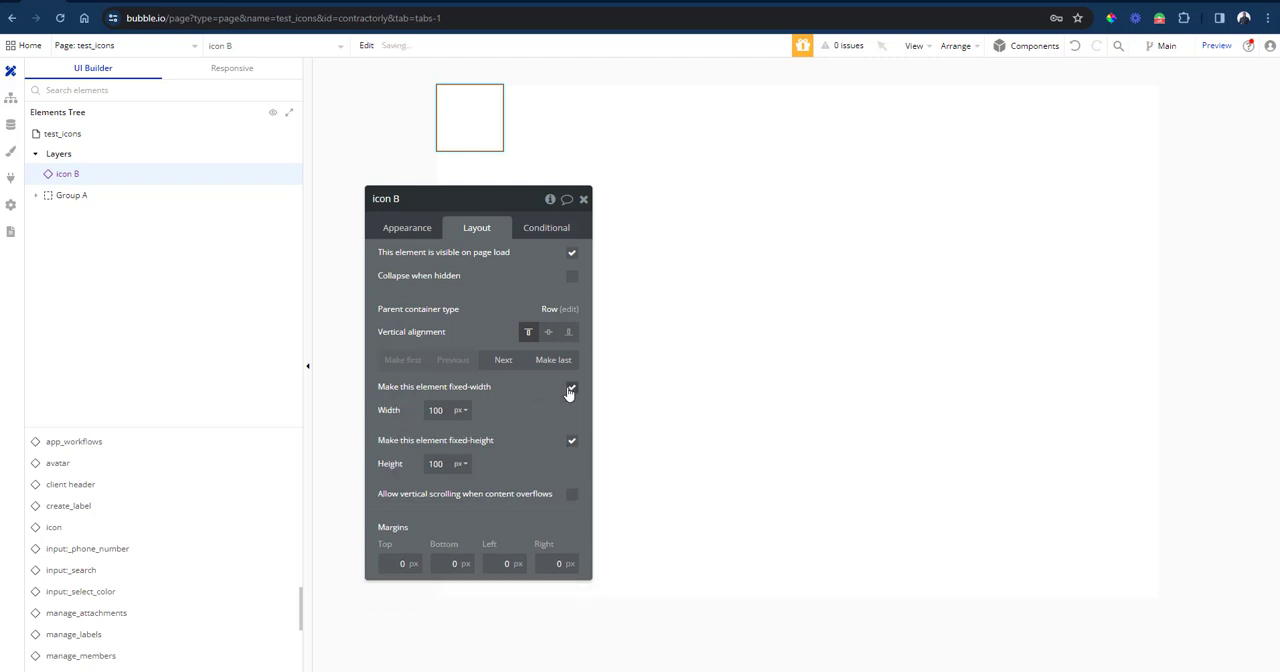
# Switch to the test_icons preview page to check how the new contact icon renders.
pyautogui.click(129, 2)
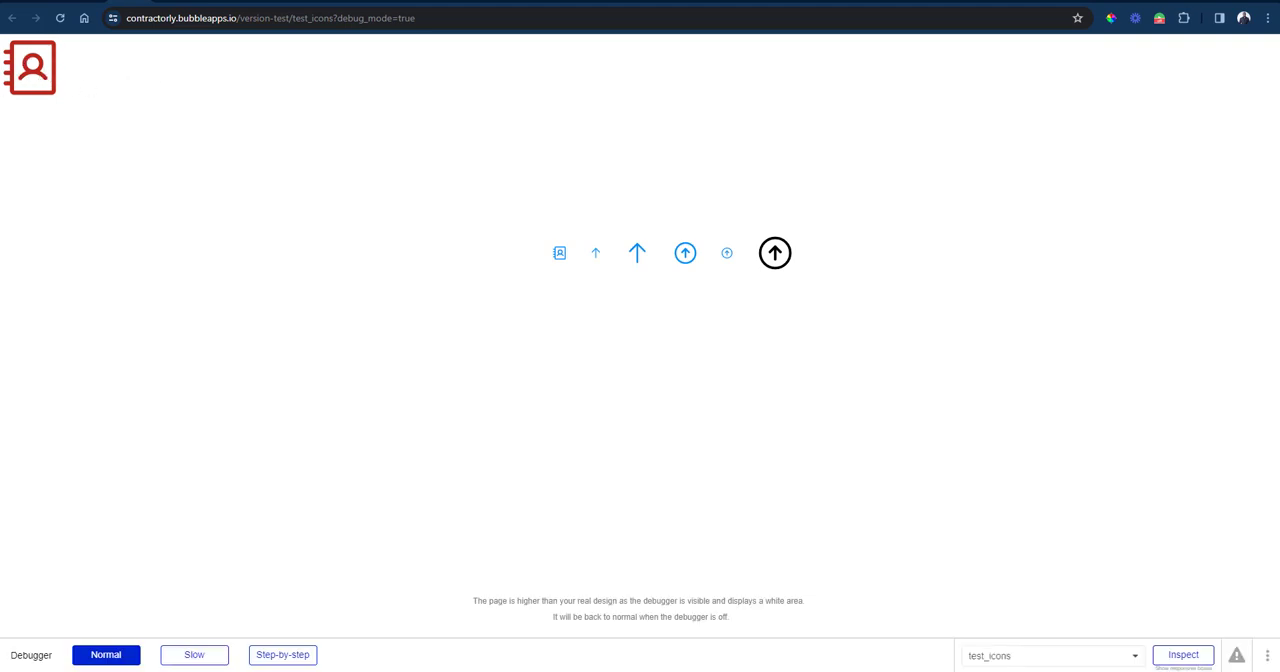
# Return to the Bubble editor and add a condition to the new contact icon element for when it is hovered.
pyautogui.click(55, 1)
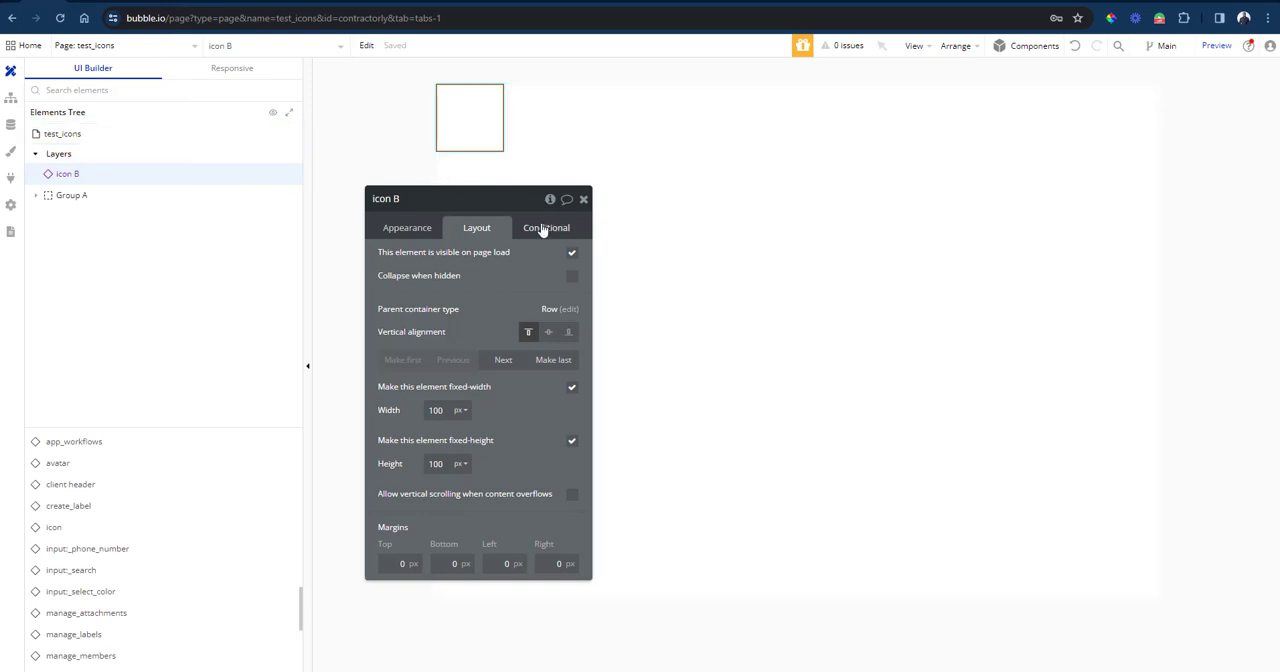
pyautogui.click(541, 229)
pyautogui.click(498, 260)
pyautogui.click(440, 266)
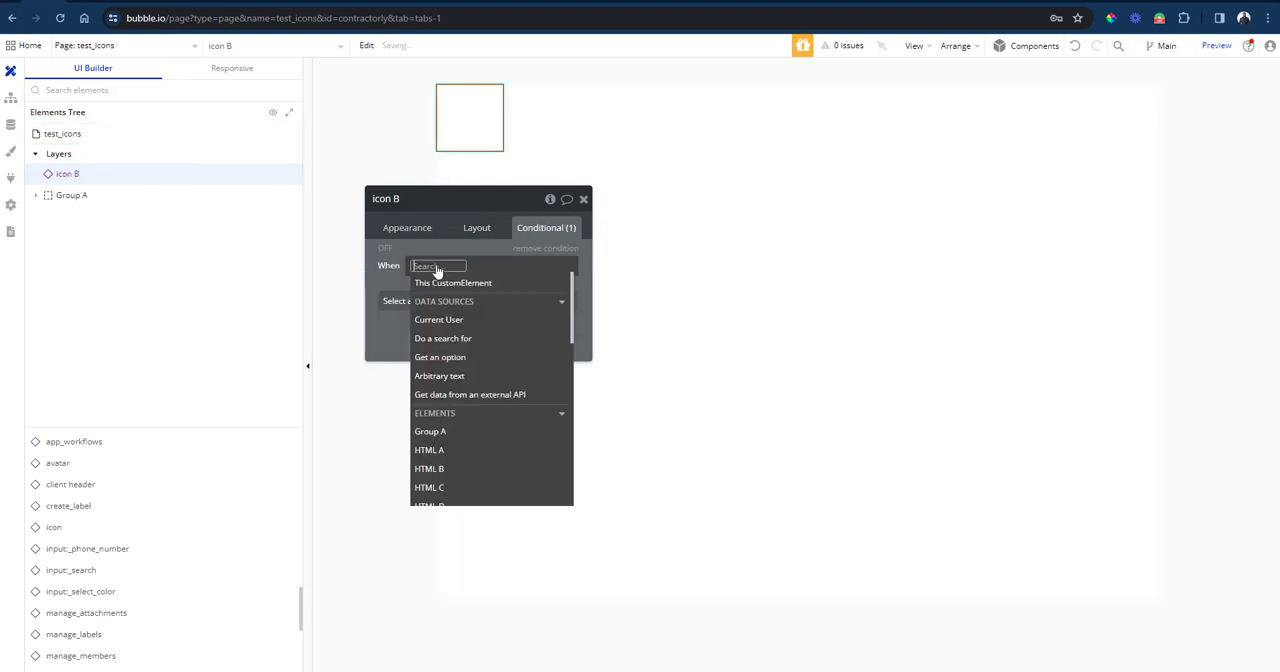
pyautogui.click(445, 285)
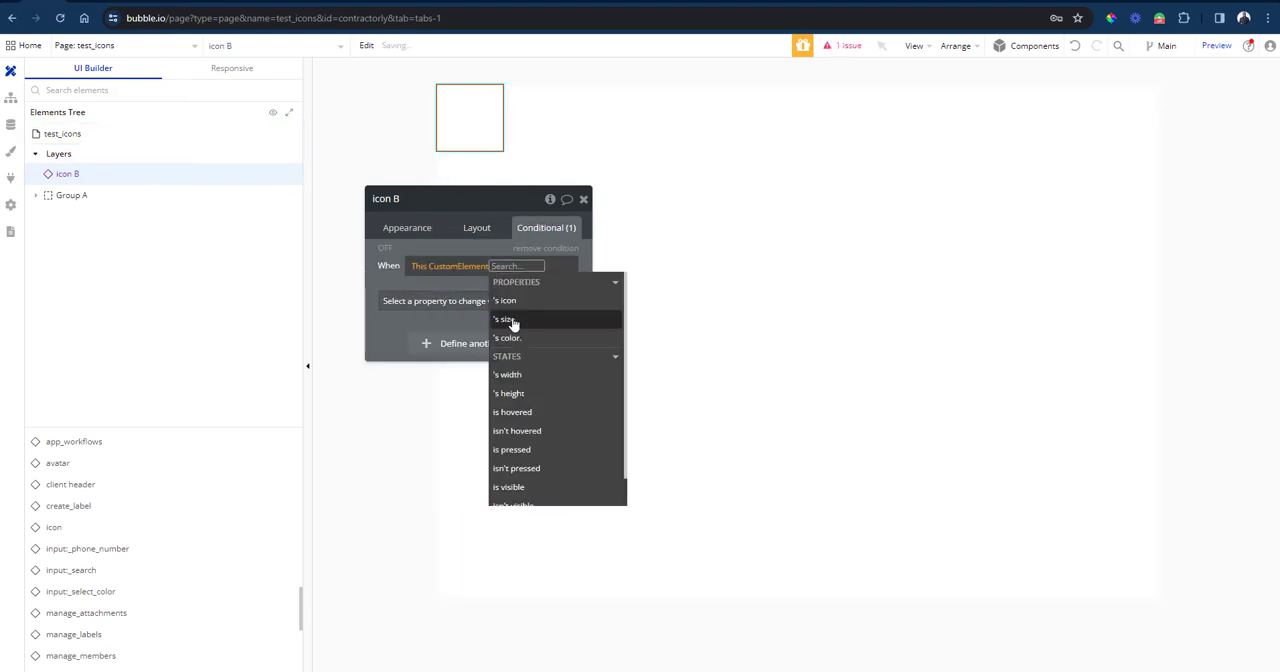
pyautogui.click(520, 416)
# Make the hover condition change the icon's color property to the Success 700 (#027A48) color variable.
pyautogui.click(412, 305)
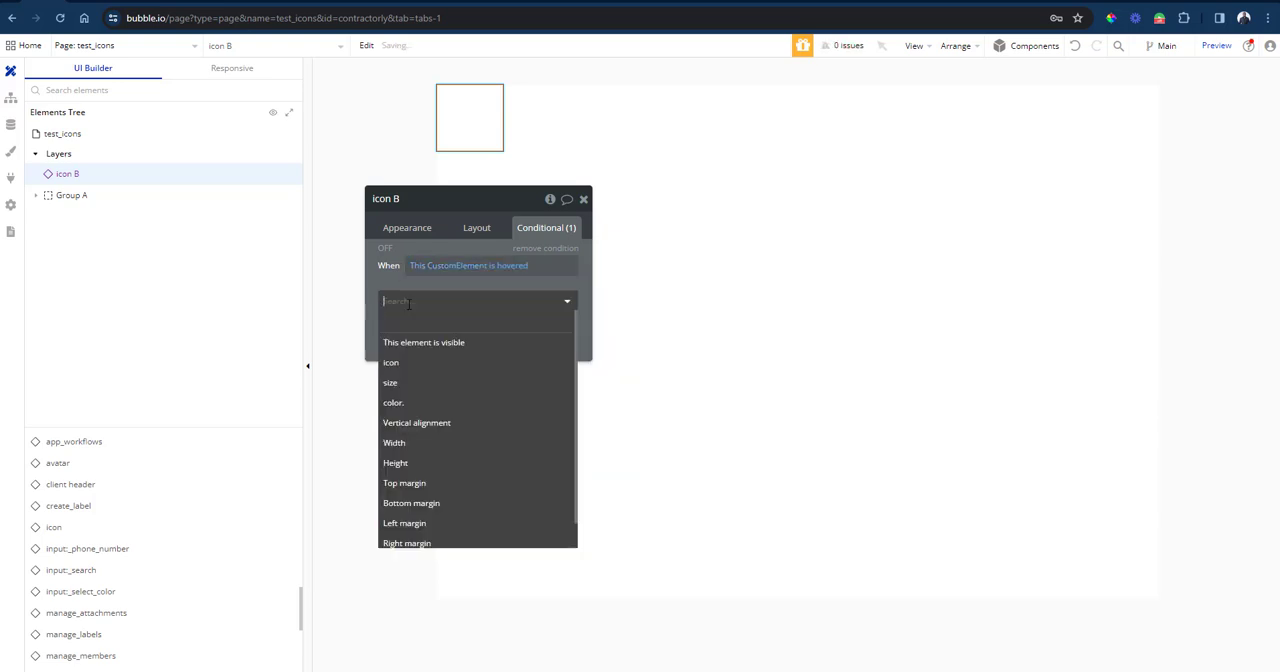
pyautogui.click(416, 402)
pyautogui.click(466, 300)
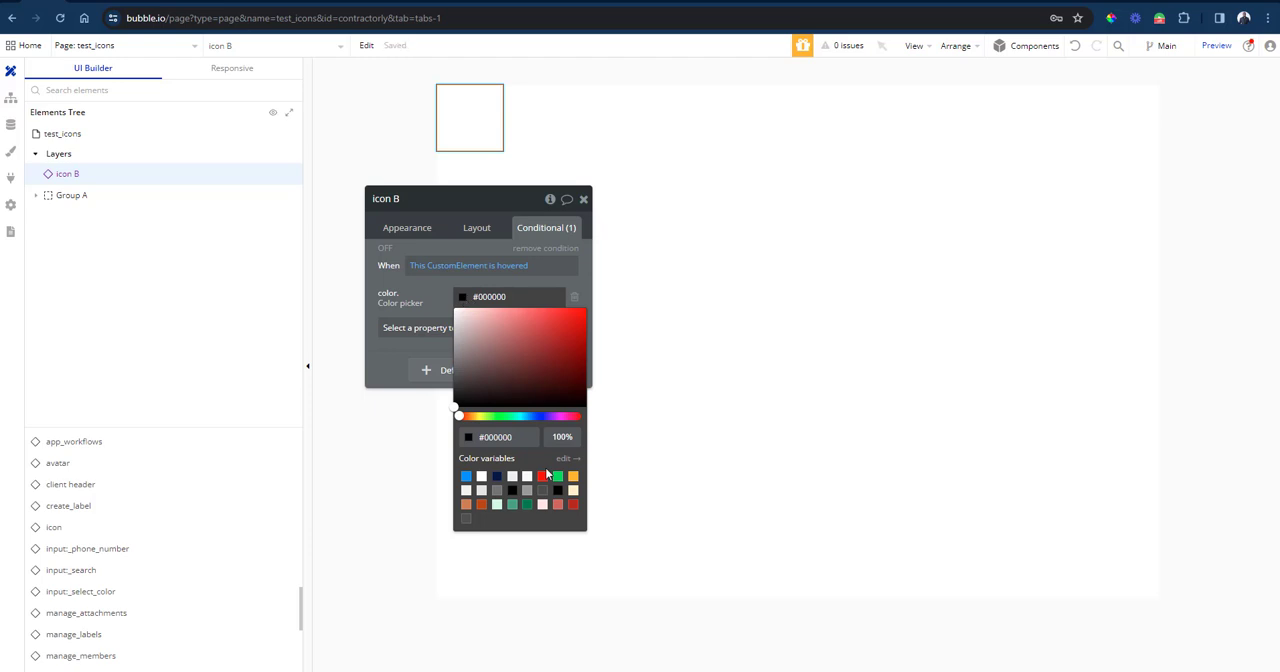
pyautogui.click(527, 505)
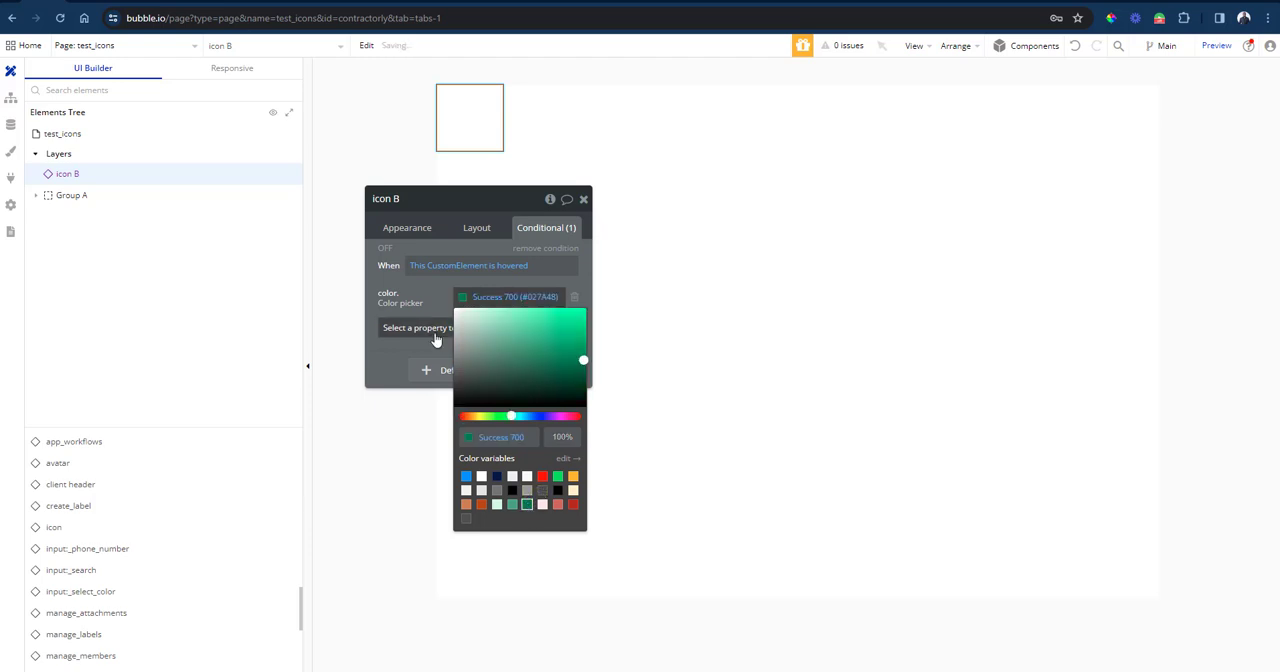
pyautogui.click(414, 290)
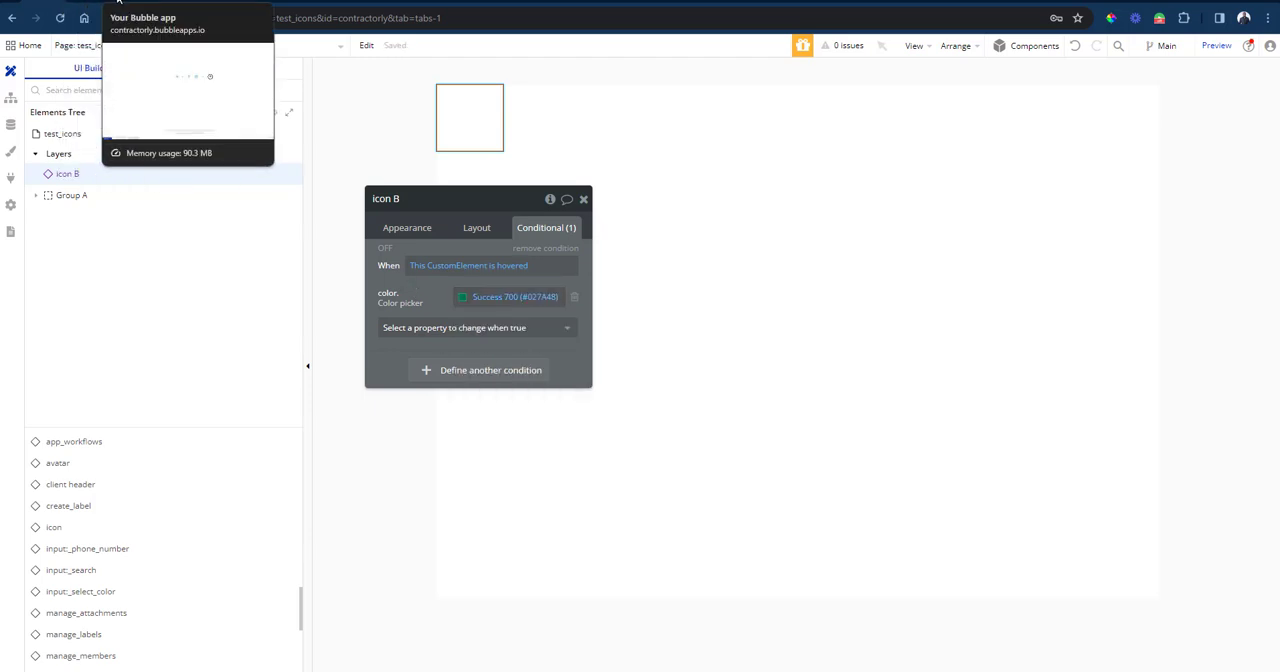
# Reload the test_icons preview page to check the contact icon's hover color, and return to the Bubble editor.
pyautogui.click(130, 6)
pyautogui.press('F5')
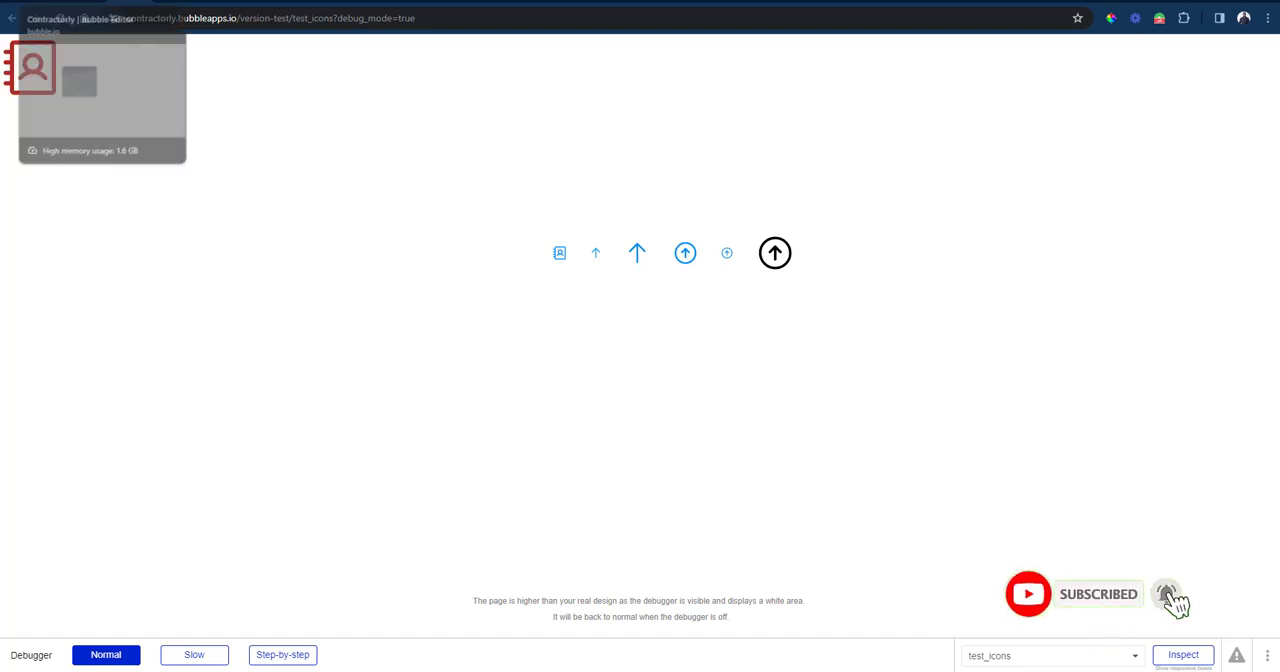
pyautogui.click(42, 2)
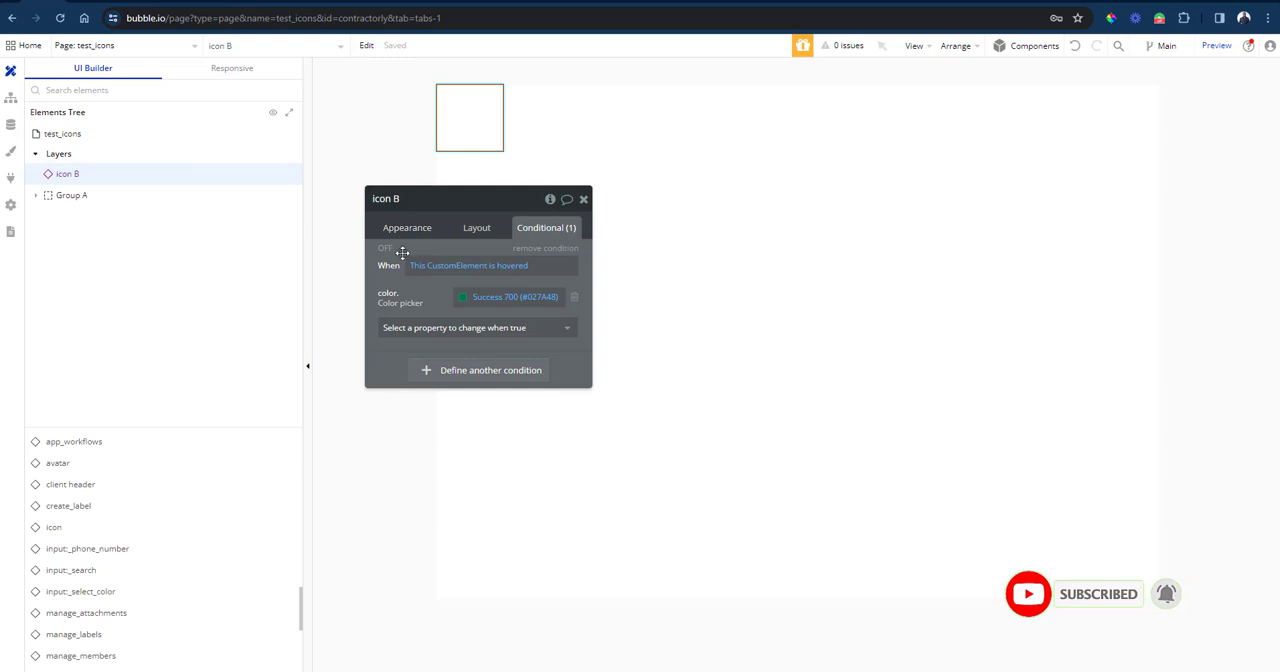
pyautogui.moveTo(400, 252)
pyautogui.mouseDown()
pyautogui.moveTo(364, 244)
pyautogui.moveTo(379, 240)
pyautogui.mouseUp()
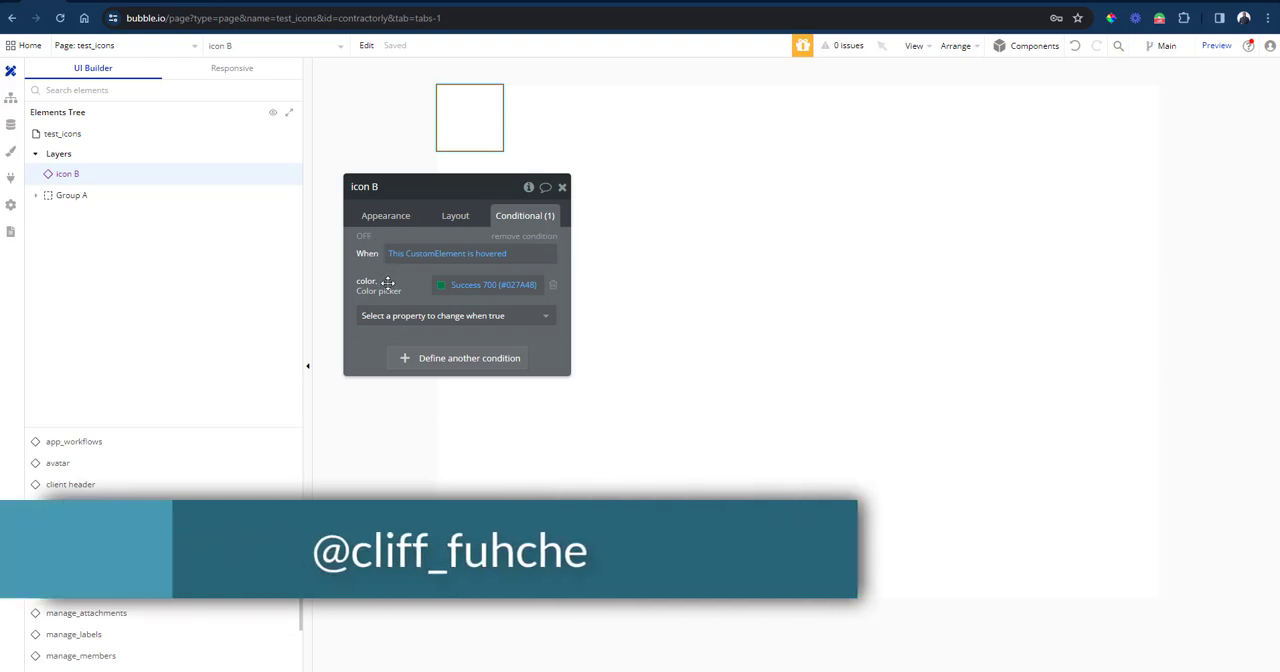
pyautogui.moveTo(378, 269); pyautogui.dragTo(422, 289)
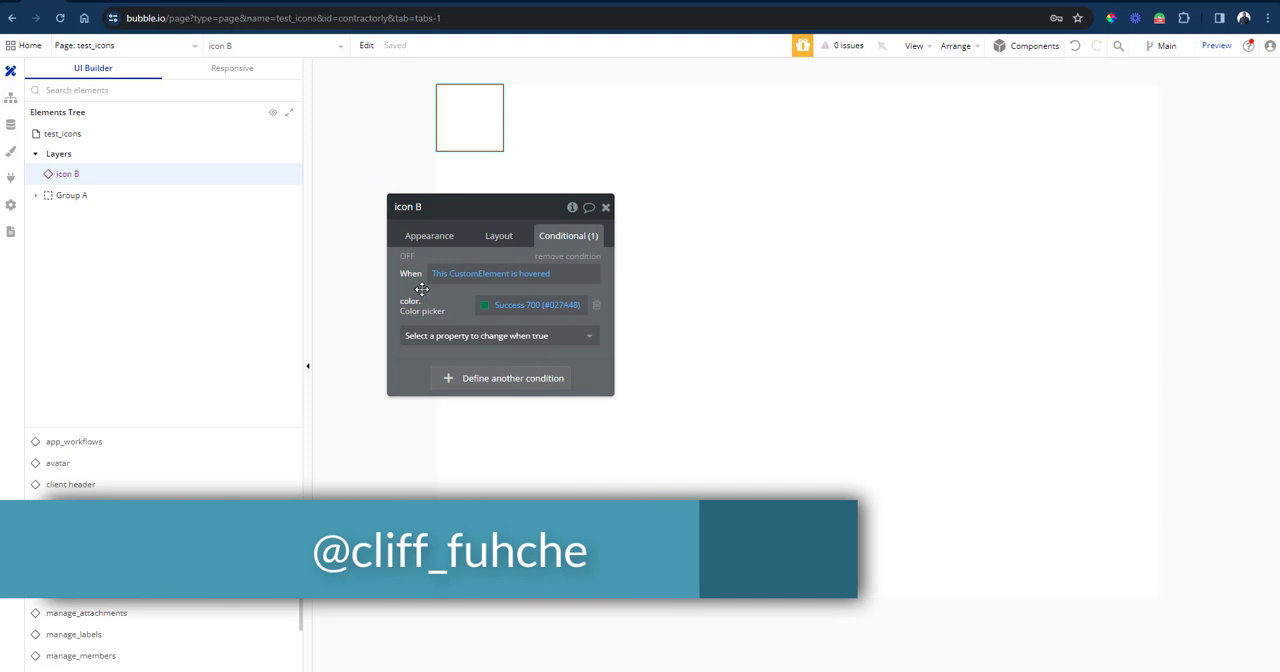